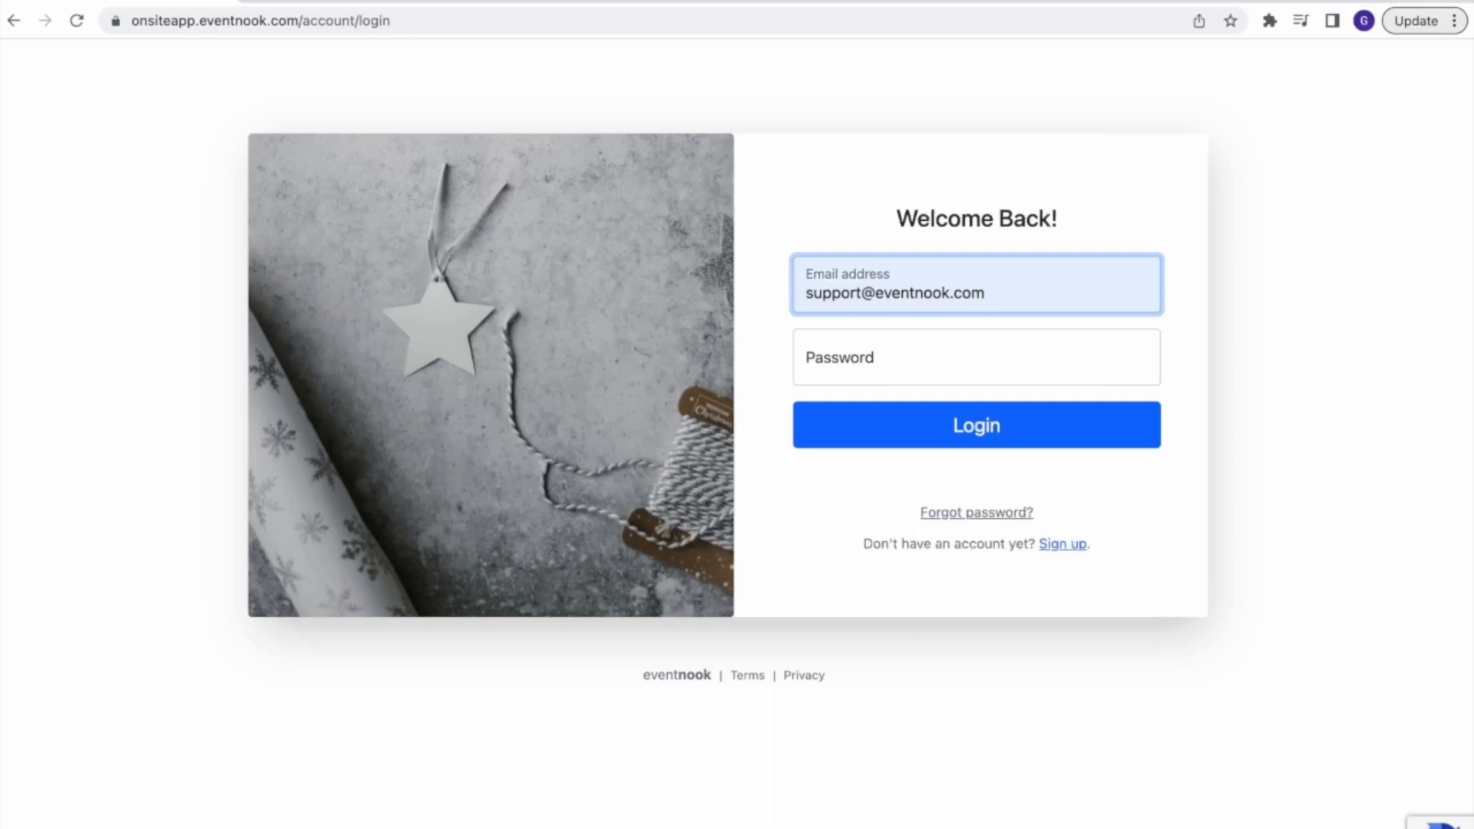
# Log in to the event management account by entering the account password
pyautogui.click(925, 367)
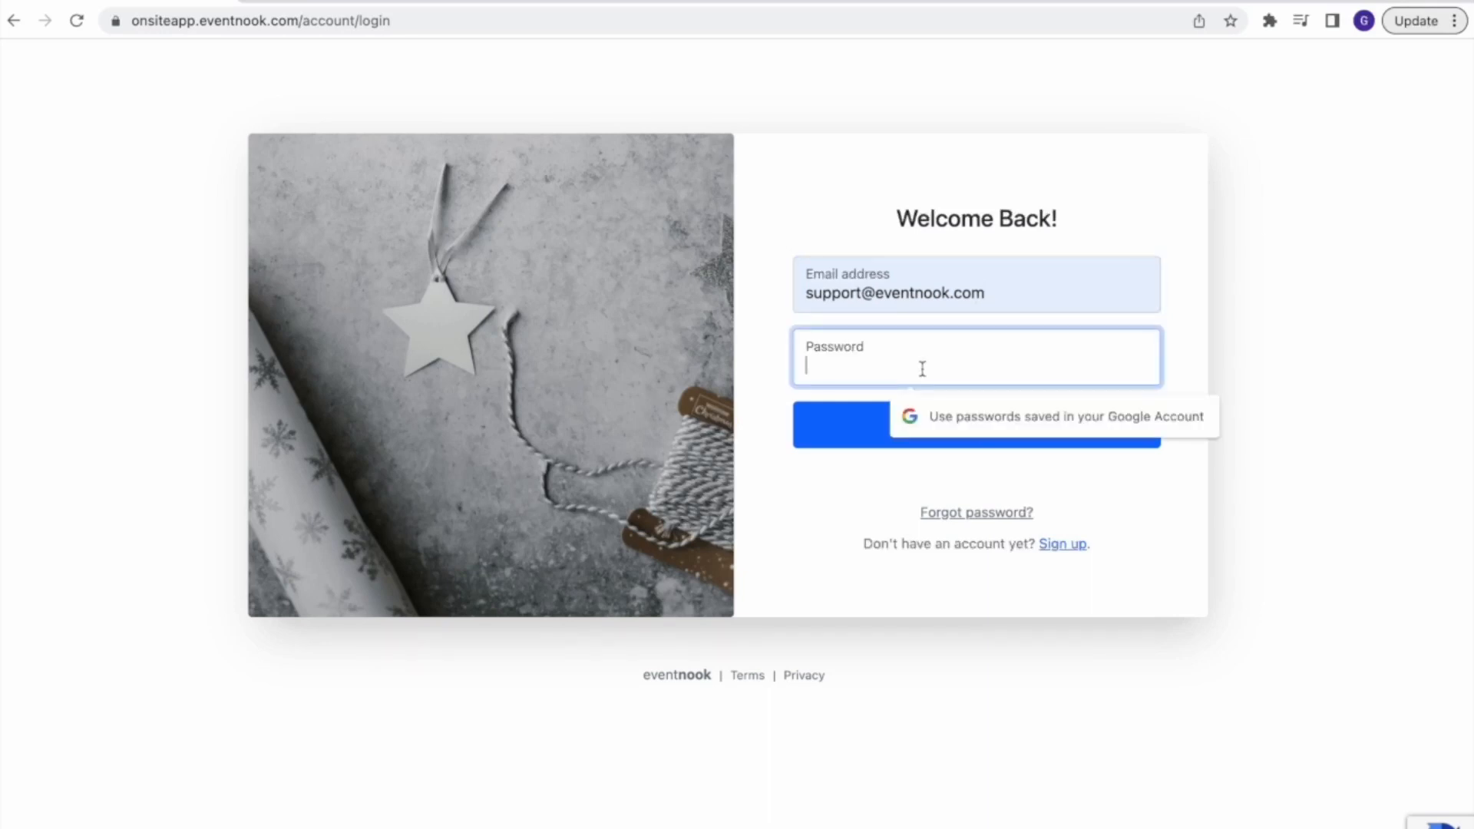
pyautogui.write('****')
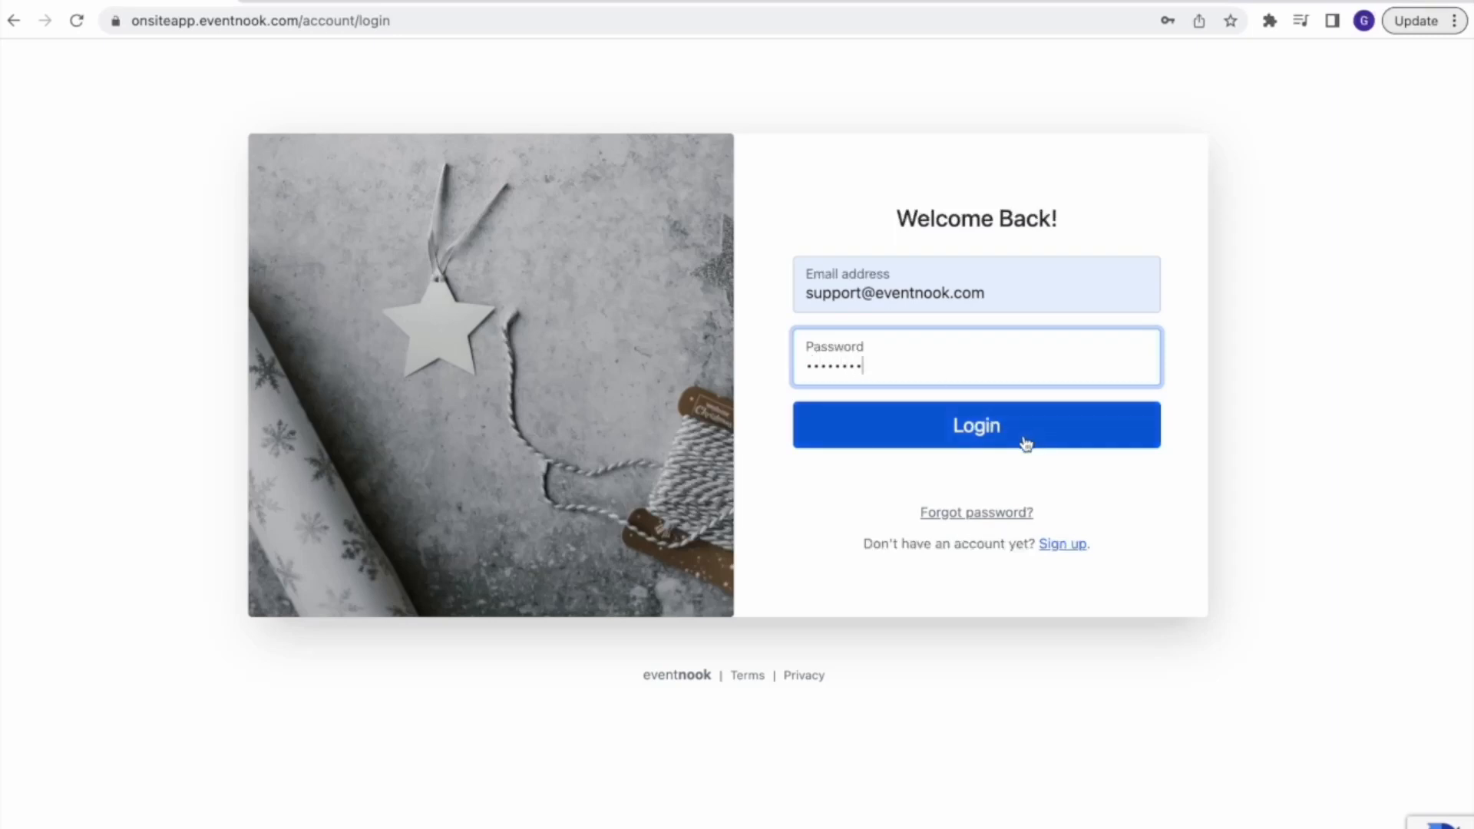
pyautogui.click(981, 431)
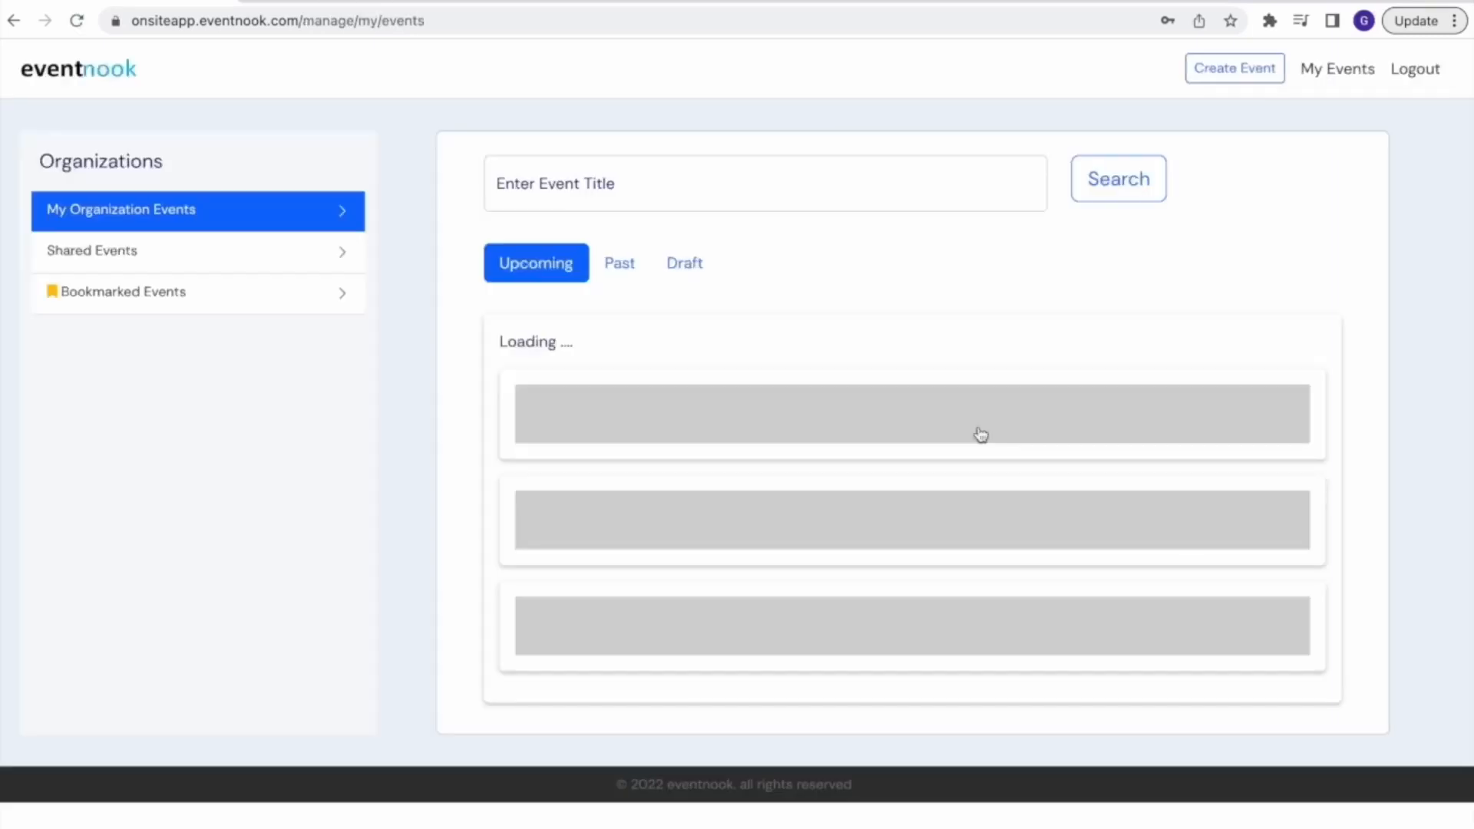
# Start a new event and title it "[Demo] Leadership Conference"
pyautogui.click(1247, 80)
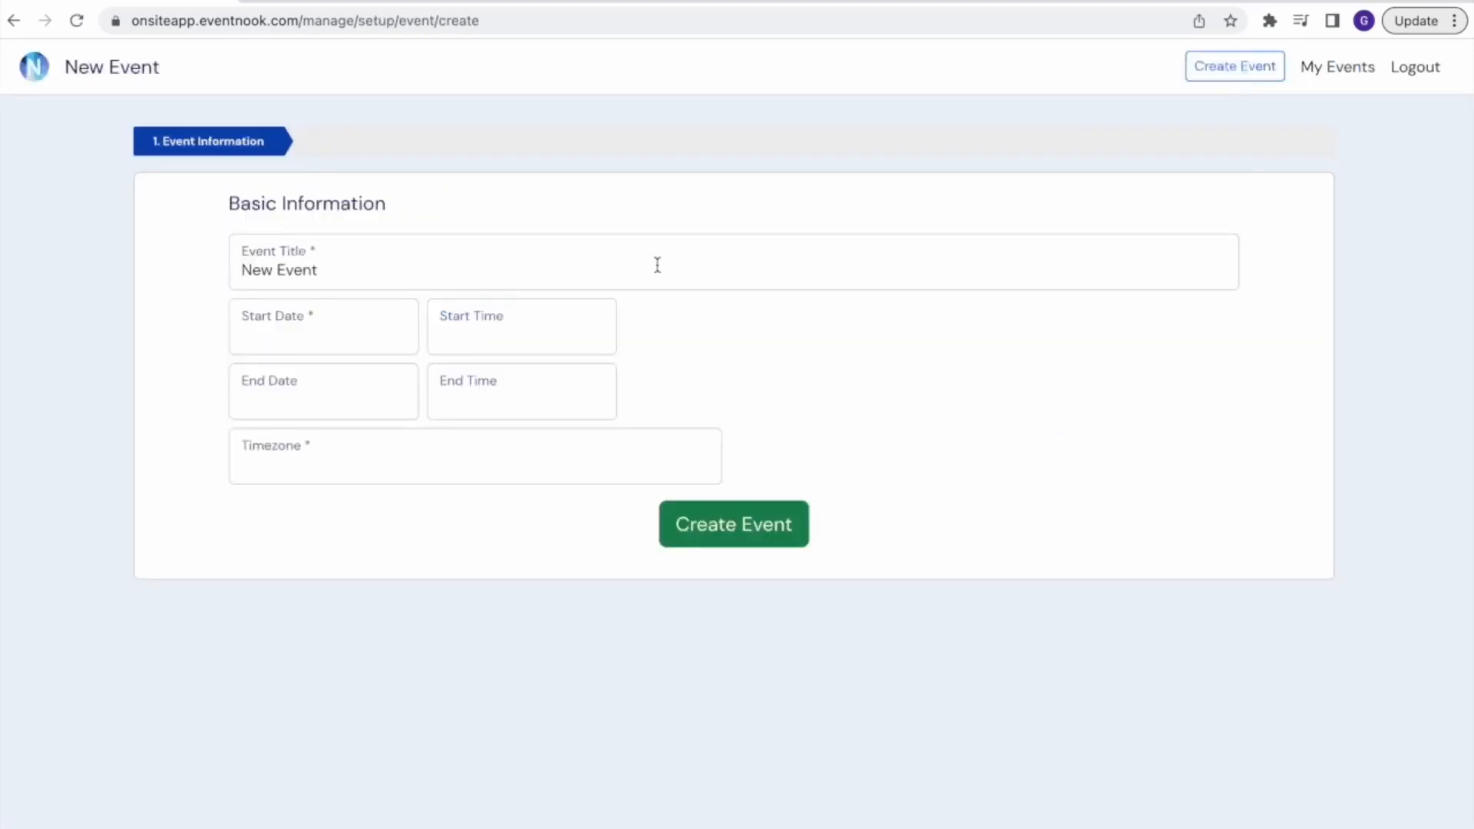
pyautogui.click(365, 275)
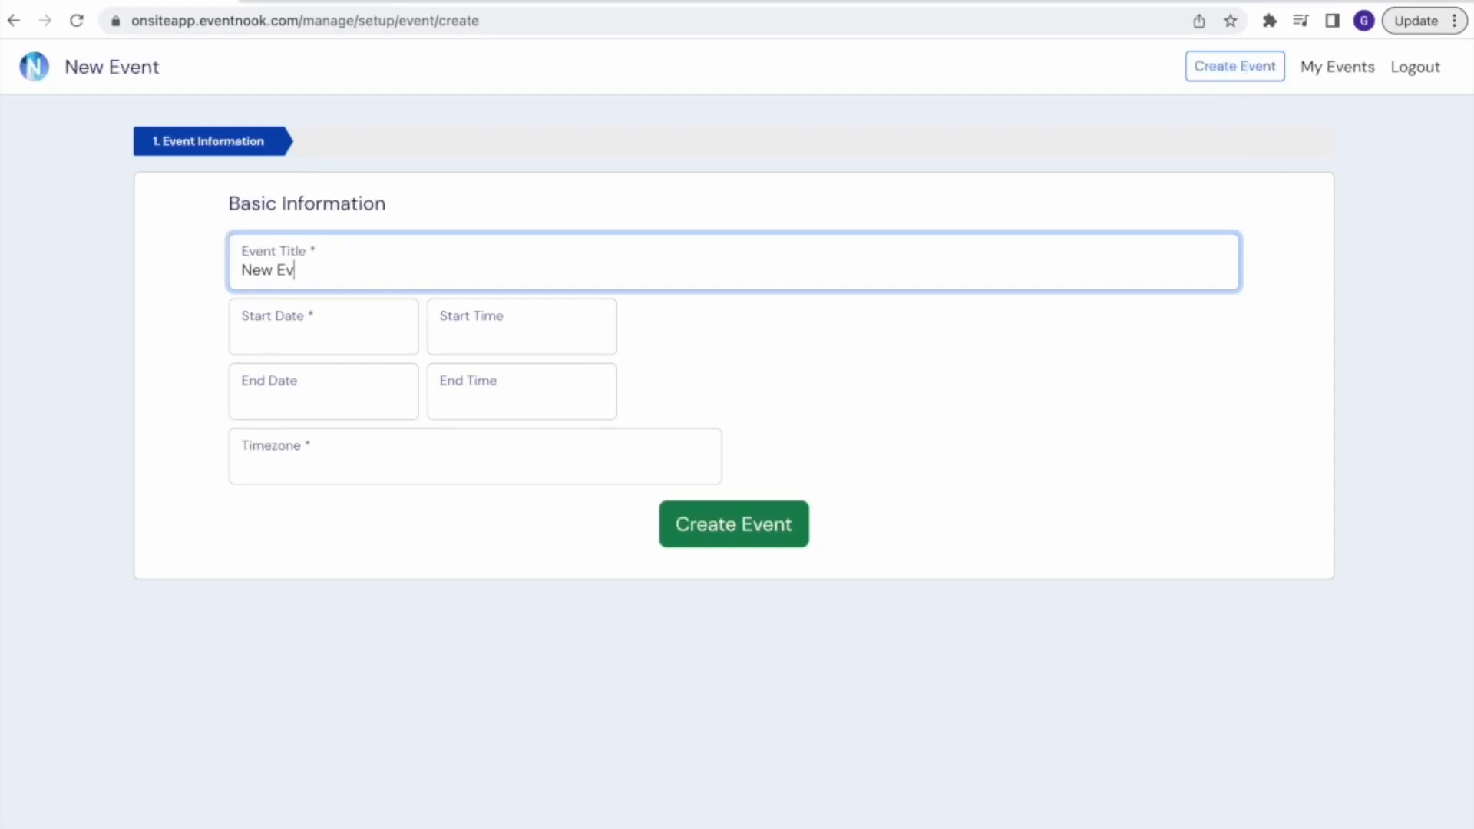
pyautogui.press('BackSpace')
pyautogui.press('BackSpace')
pyautogui.press('BackSpace')
pyautogui.press('BackSpace')
pyautogui.write('[')
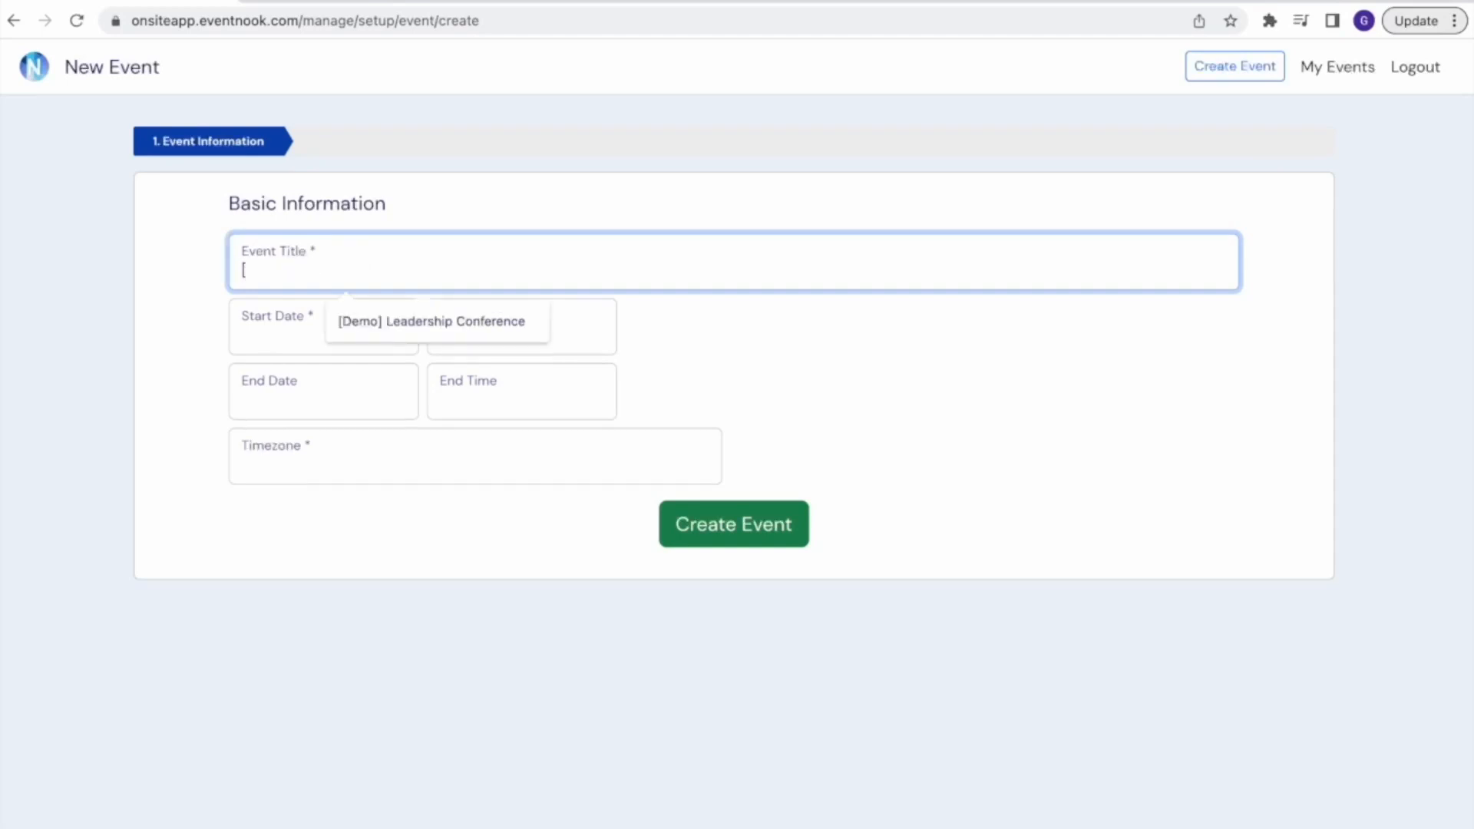
pyautogui.press('Down')
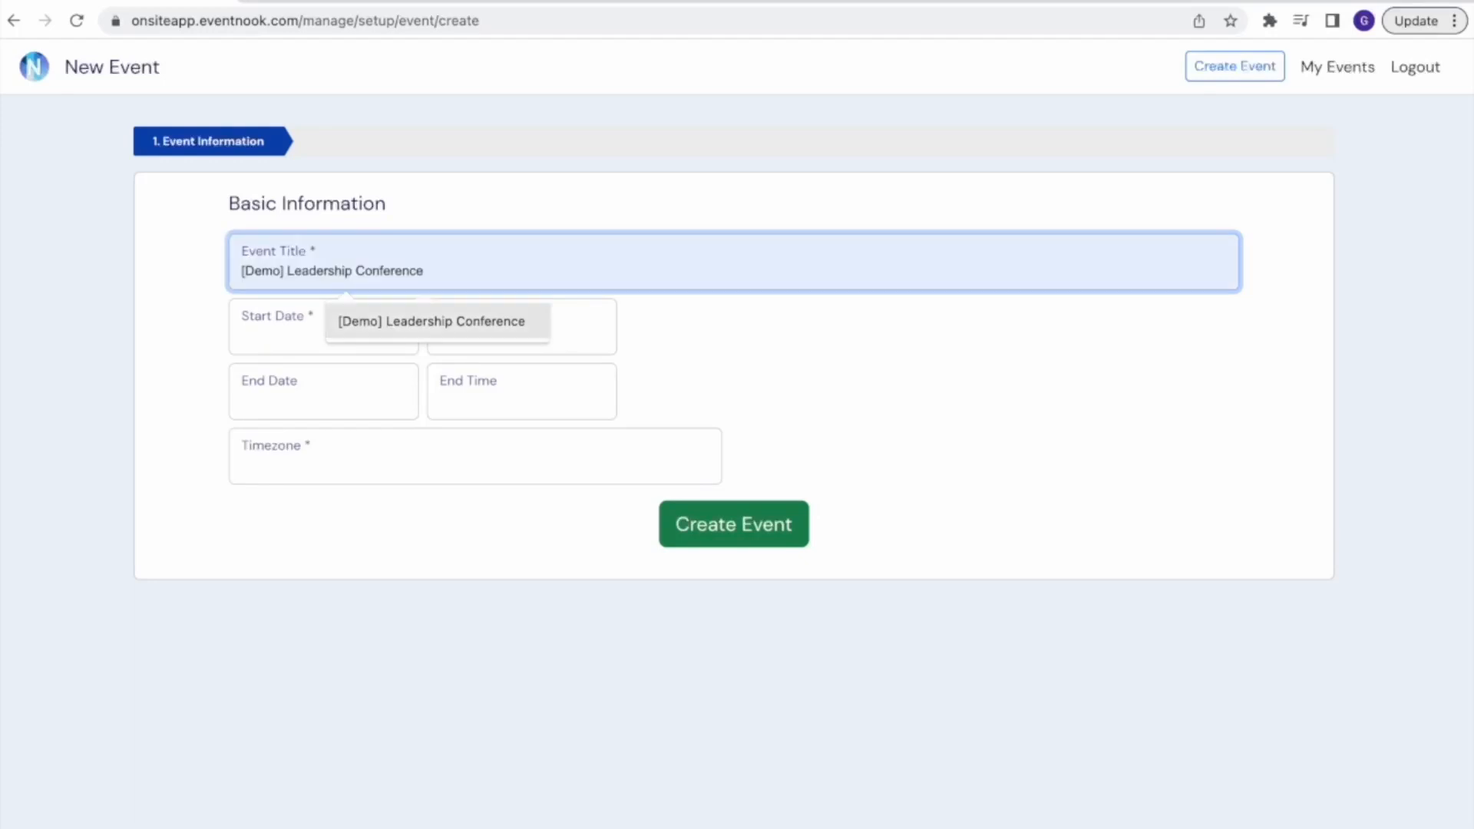
pyautogui.press('Return')
# Set the event's start to Wednesday, May 17, 2023 at 8:00 AM
pyautogui.click(301, 344)
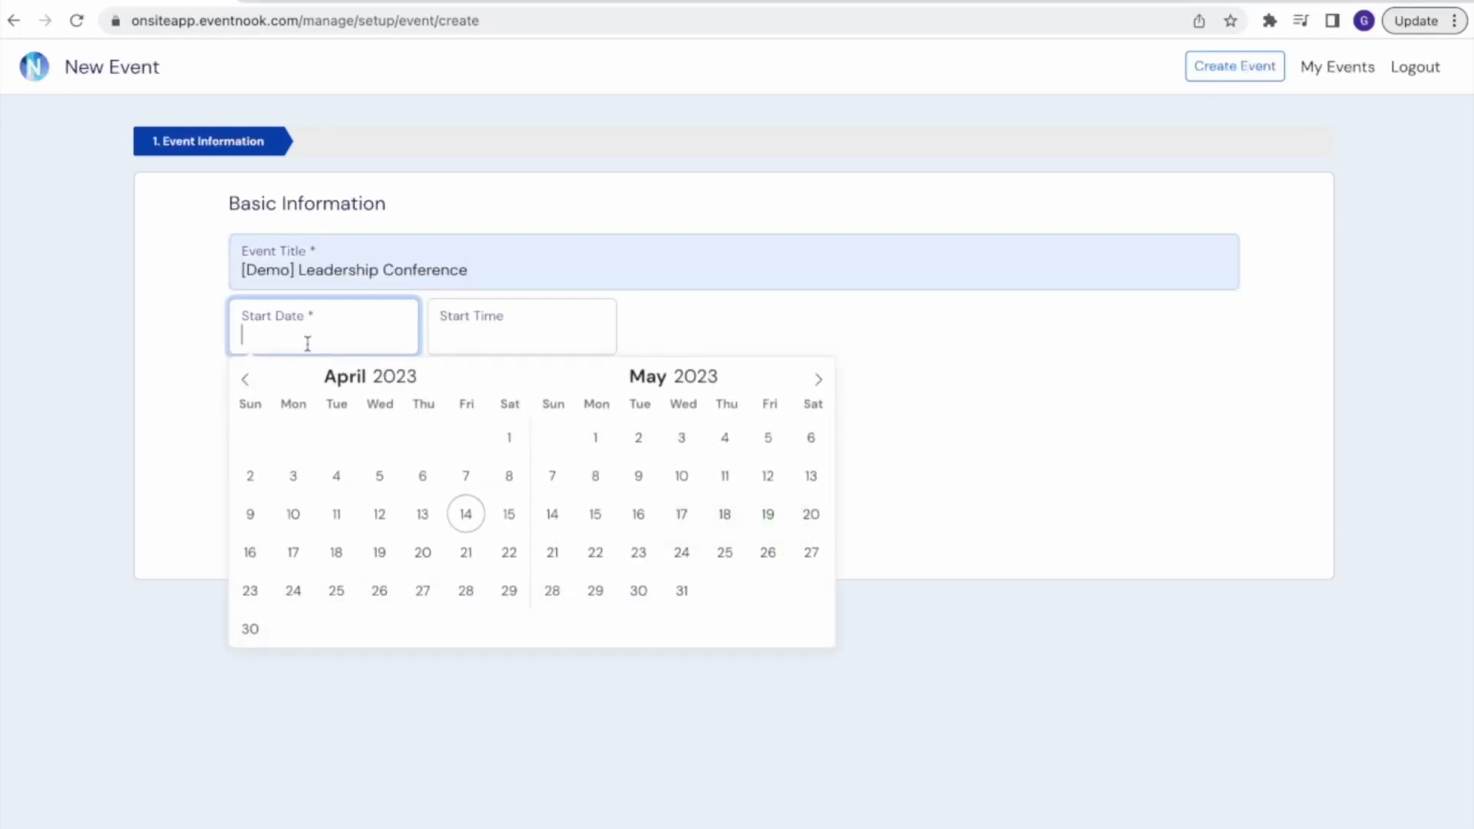
pyautogui.click(682, 514)
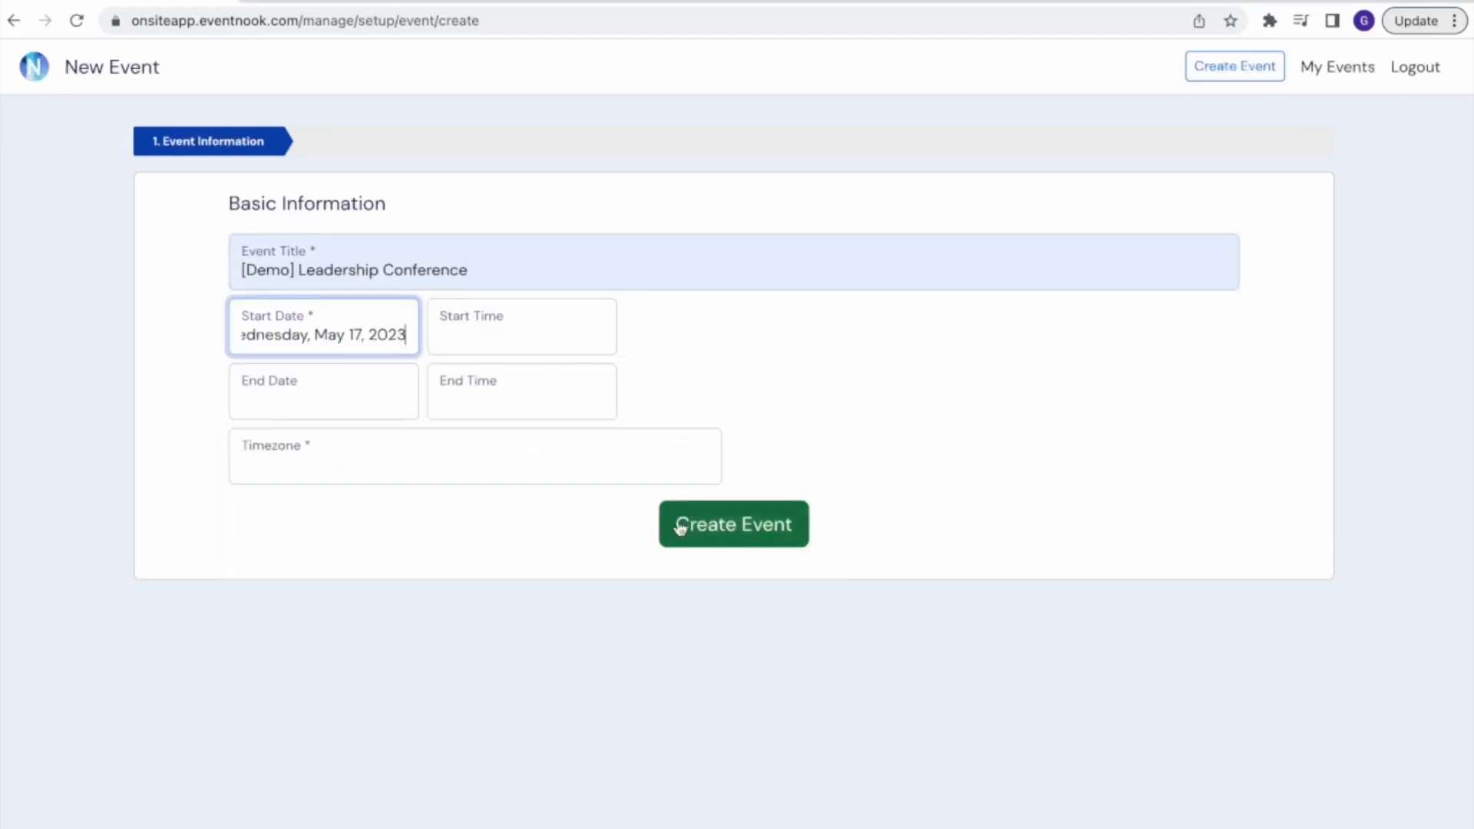
pyautogui.click(477, 340)
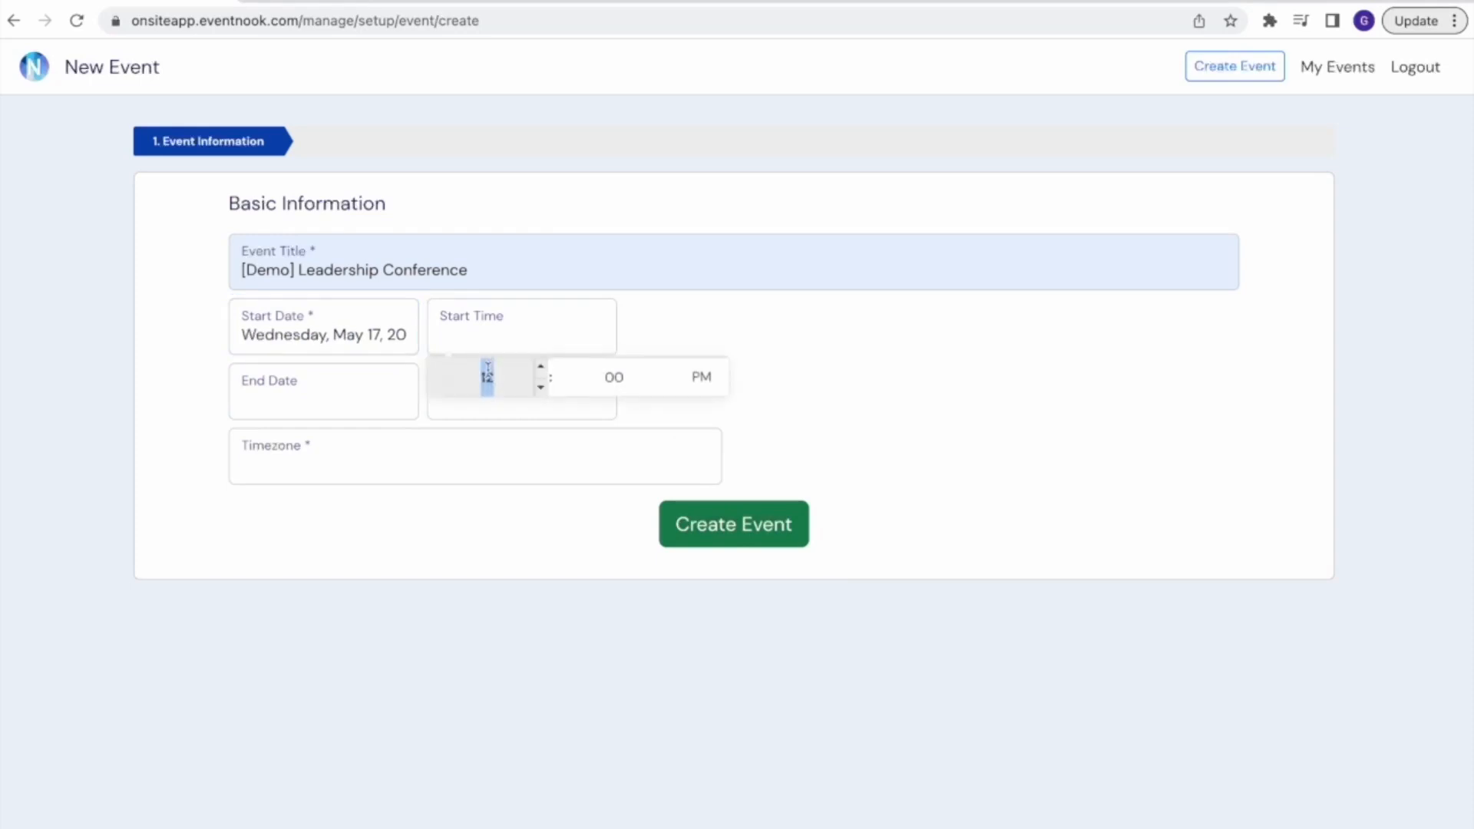
pyautogui.write('8')
pyautogui.click(701, 377)
pyautogui.press('a')
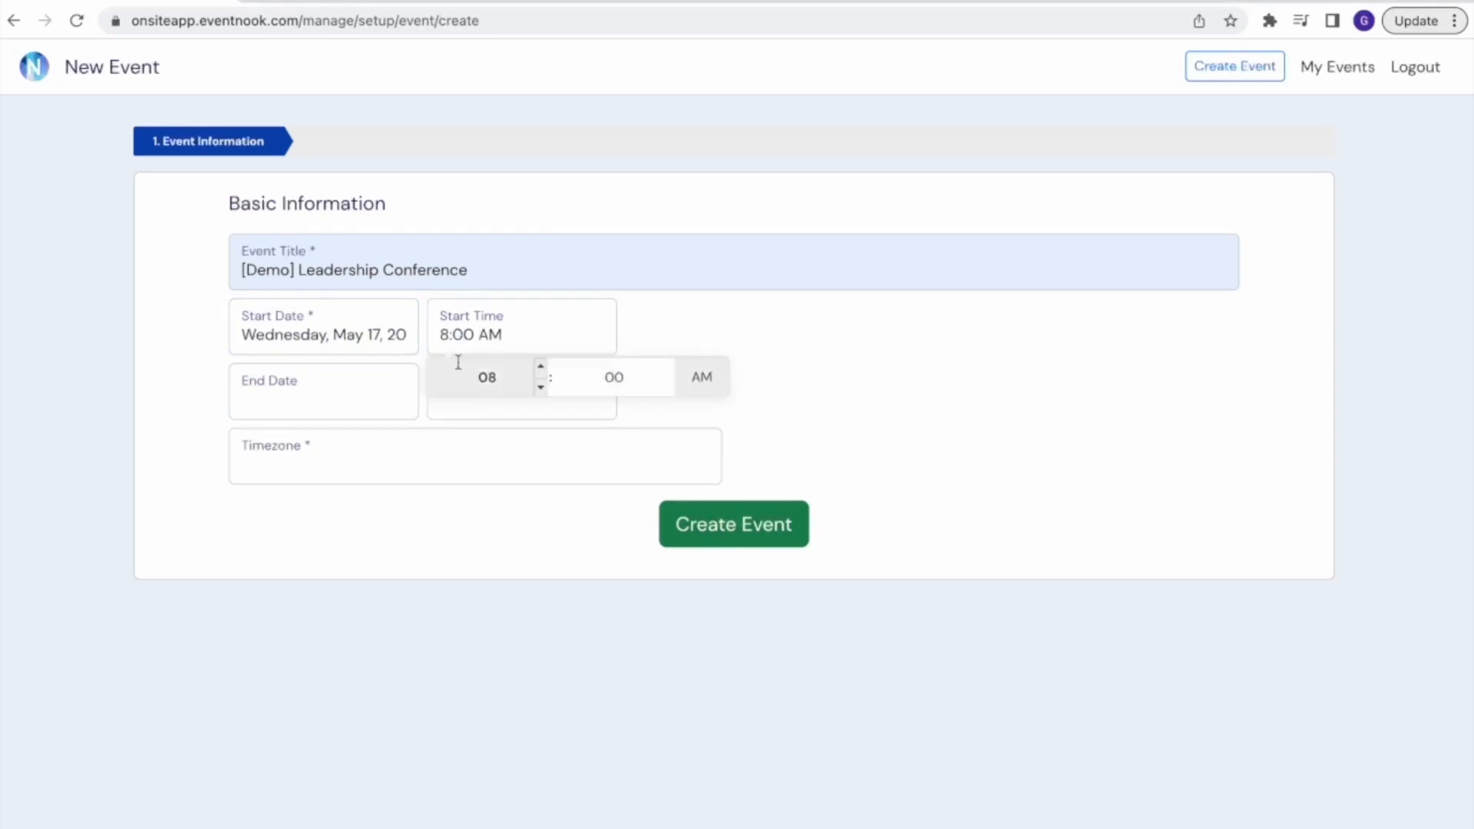
# Set the event's end to Wednesday, May 17, 2023 at 5:00 PM
pyautogui.click(320, 401)
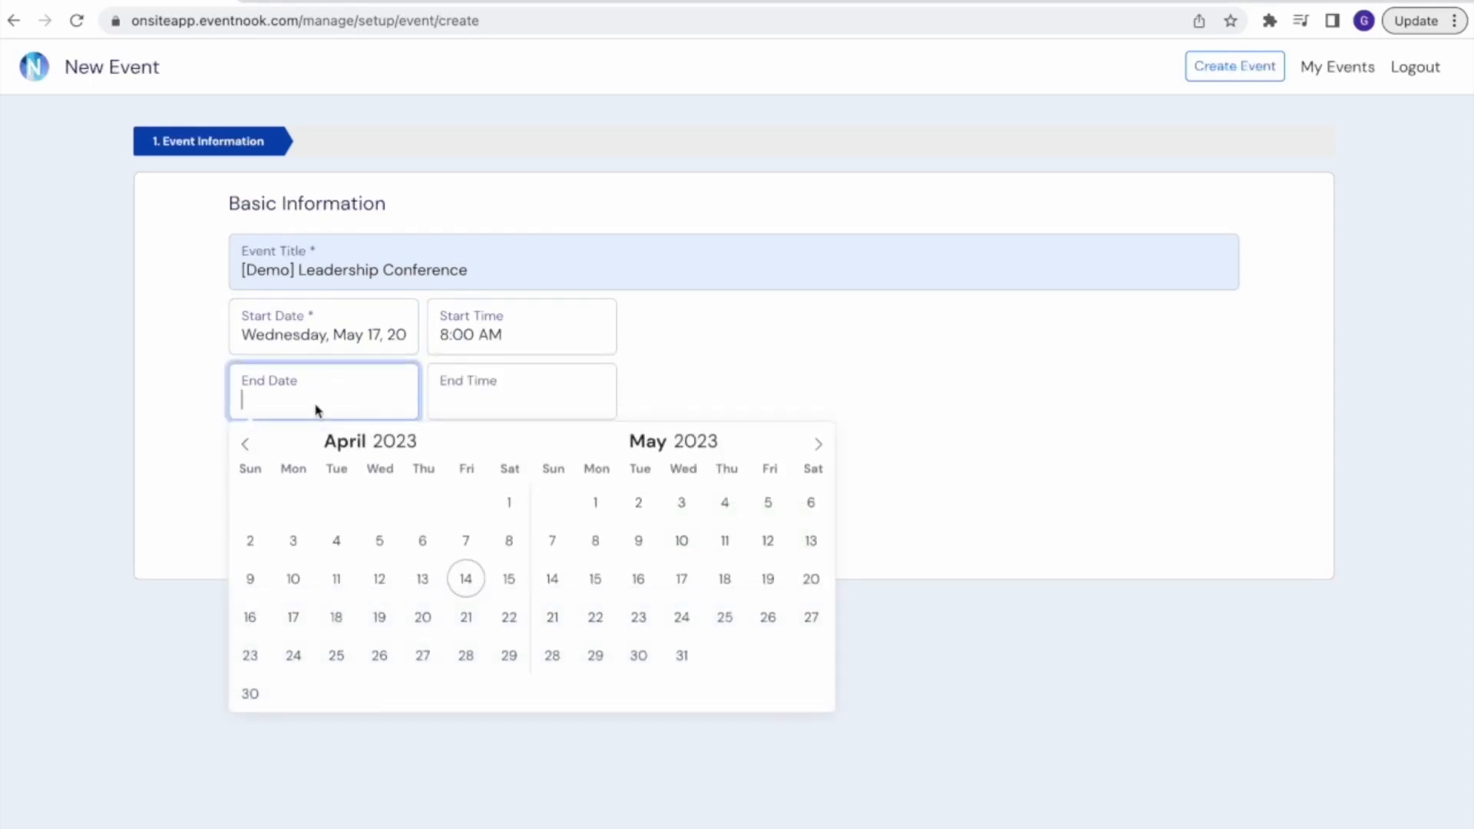
pyautogui.click(681, 583)
pyautogui.click(488, 405)
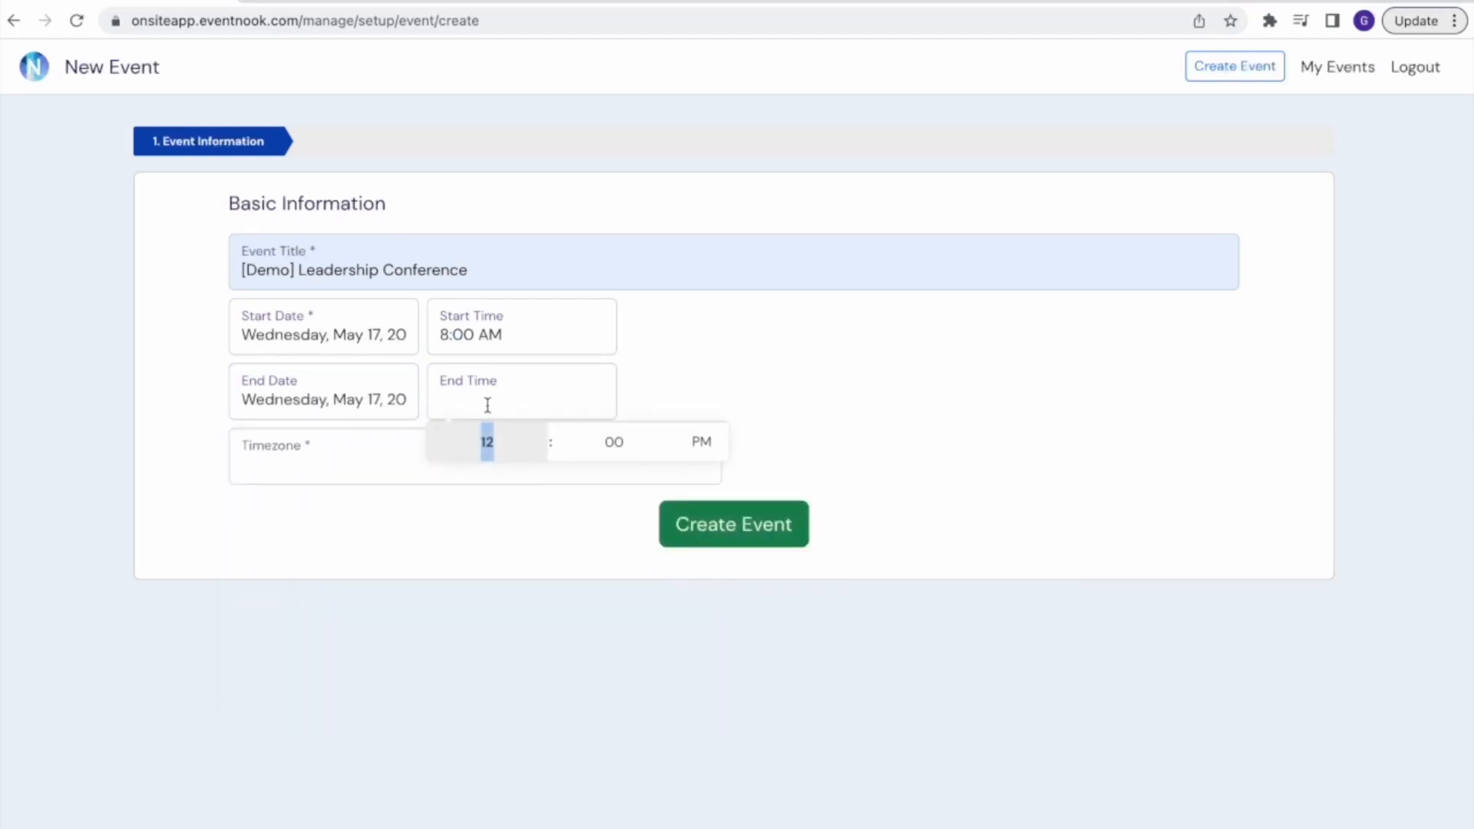
pyautogui.write('5')
# Set the event's timezone to (GMT+8:00) Singapore and create the event
pyautogui.click(323, 474)
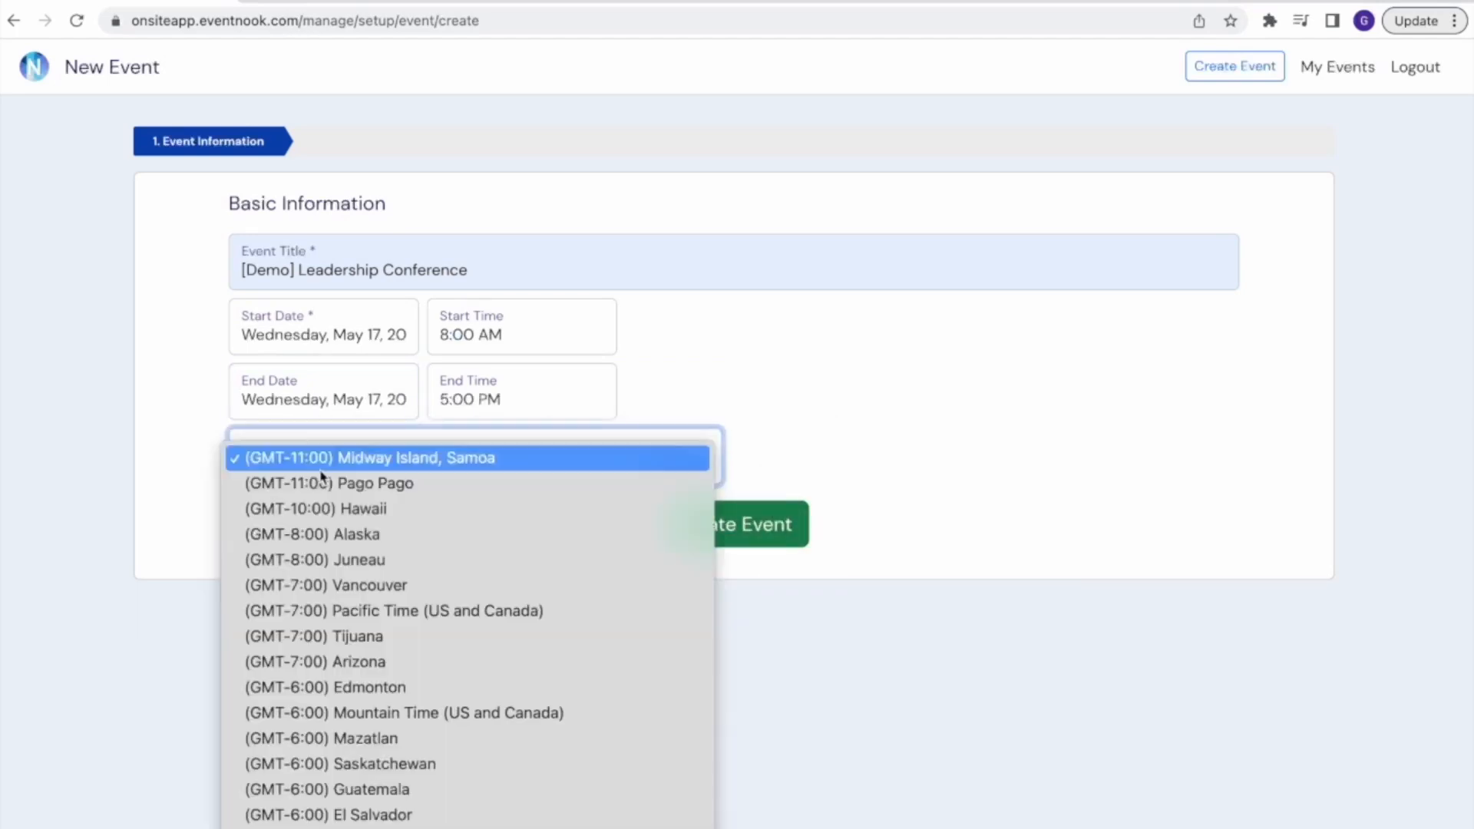
pyautogui.scroll(-10, 323, 476)
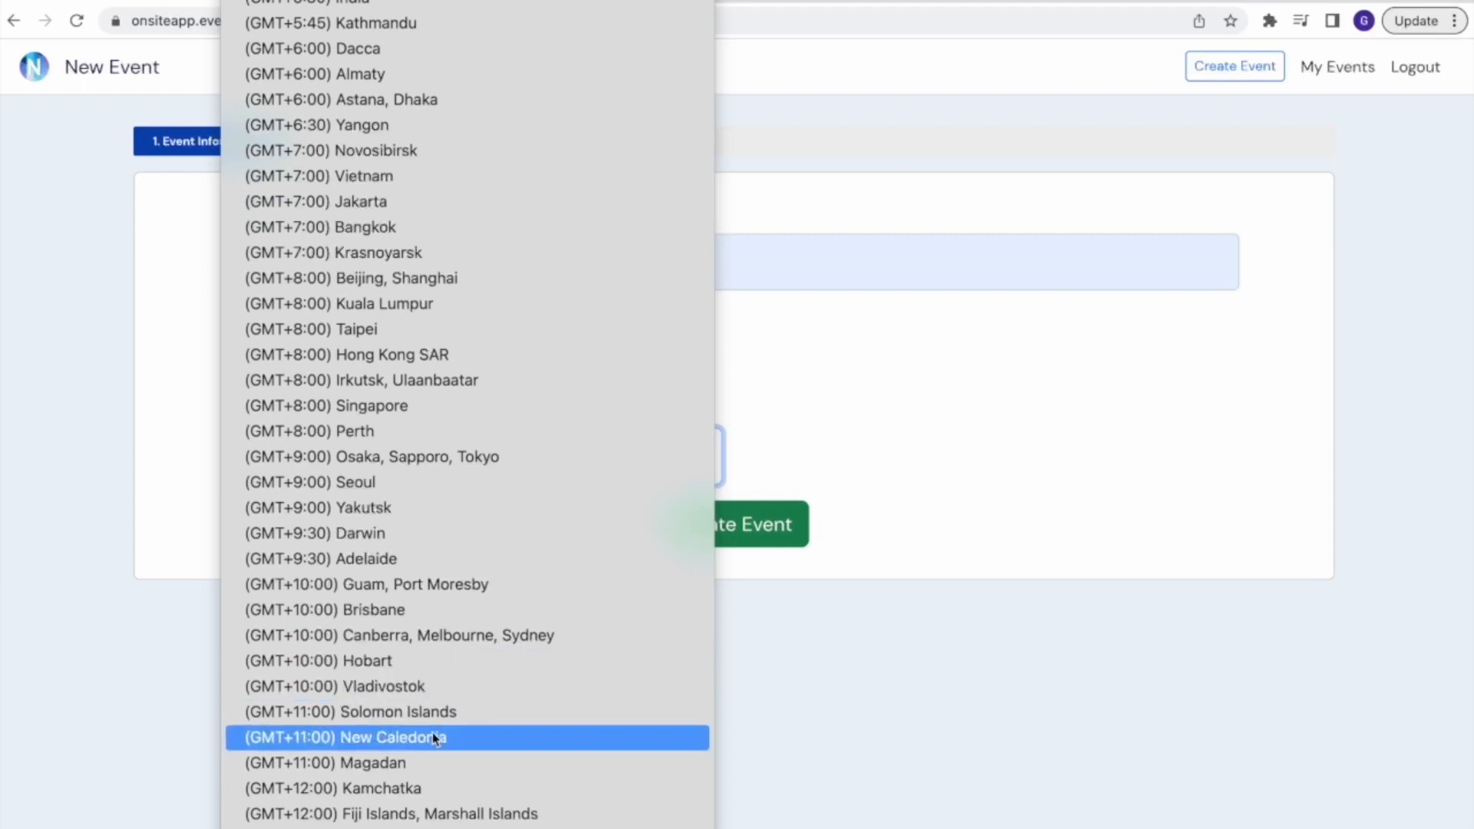
pyautogui.click(495, 413)
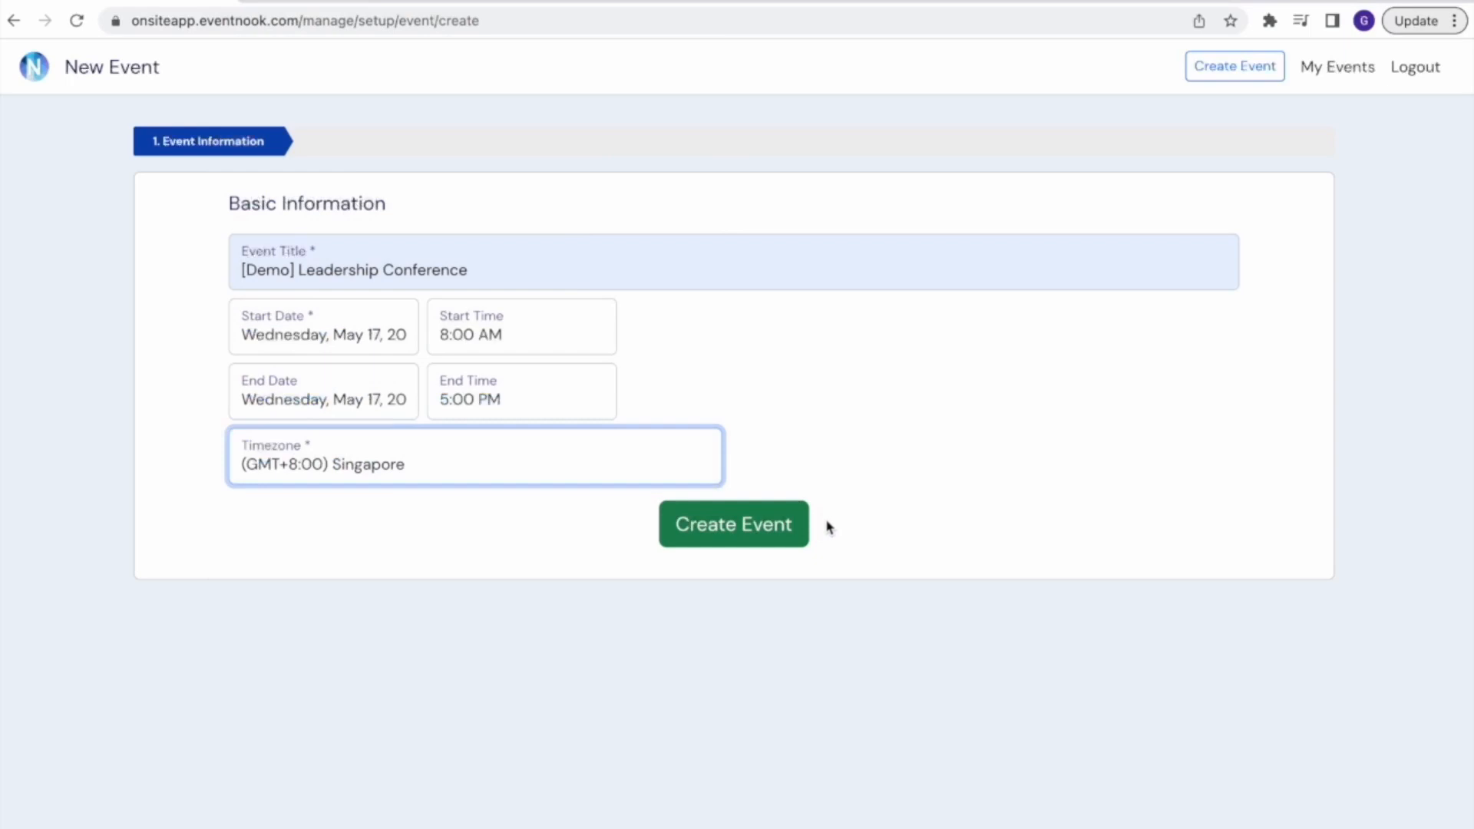
pyautogui.click(754, 540)
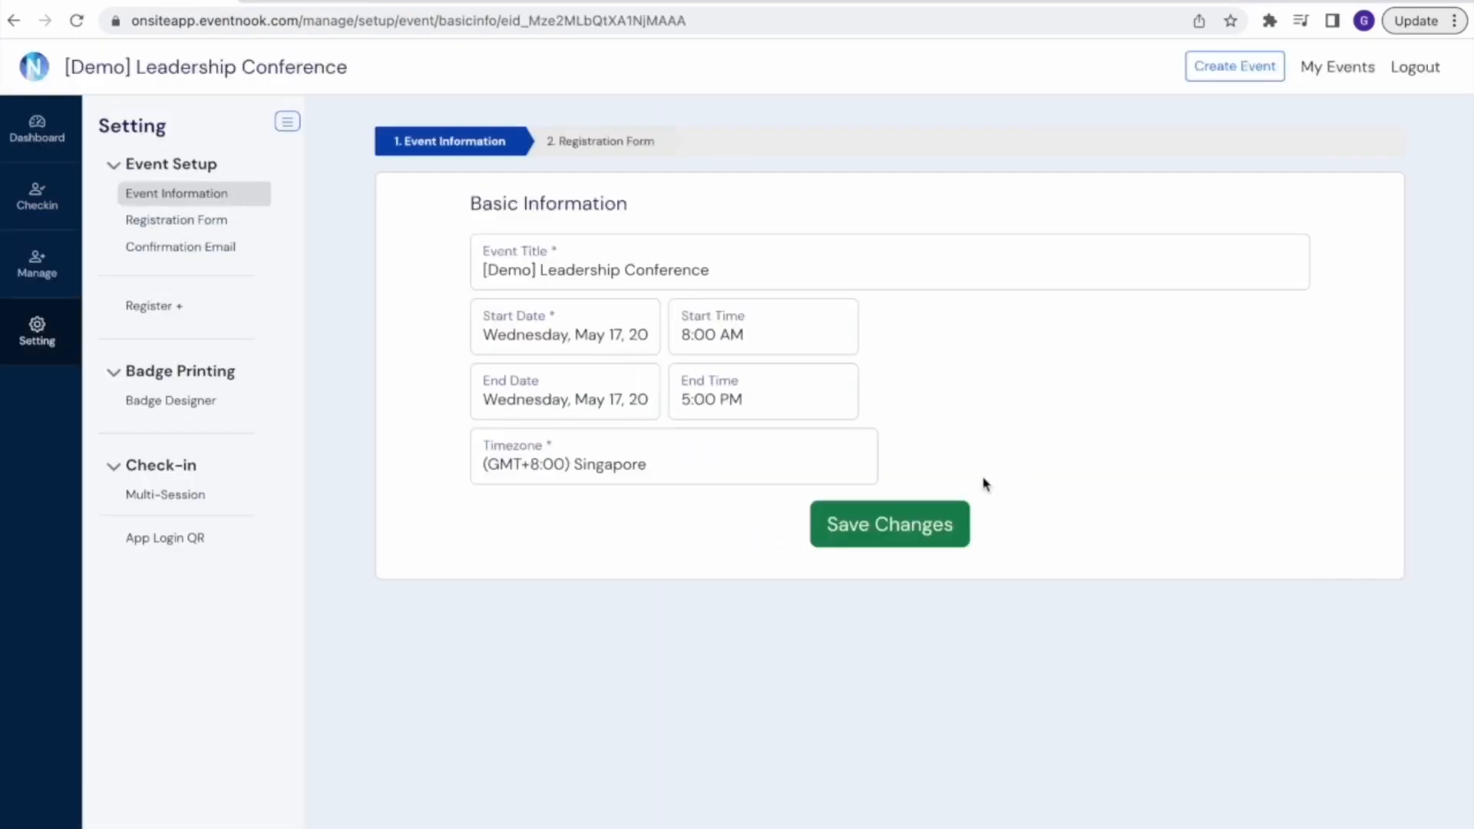
# Delete the Full Name and JobTitle fields from the event's registration form
pyautogui.click(195, 228)
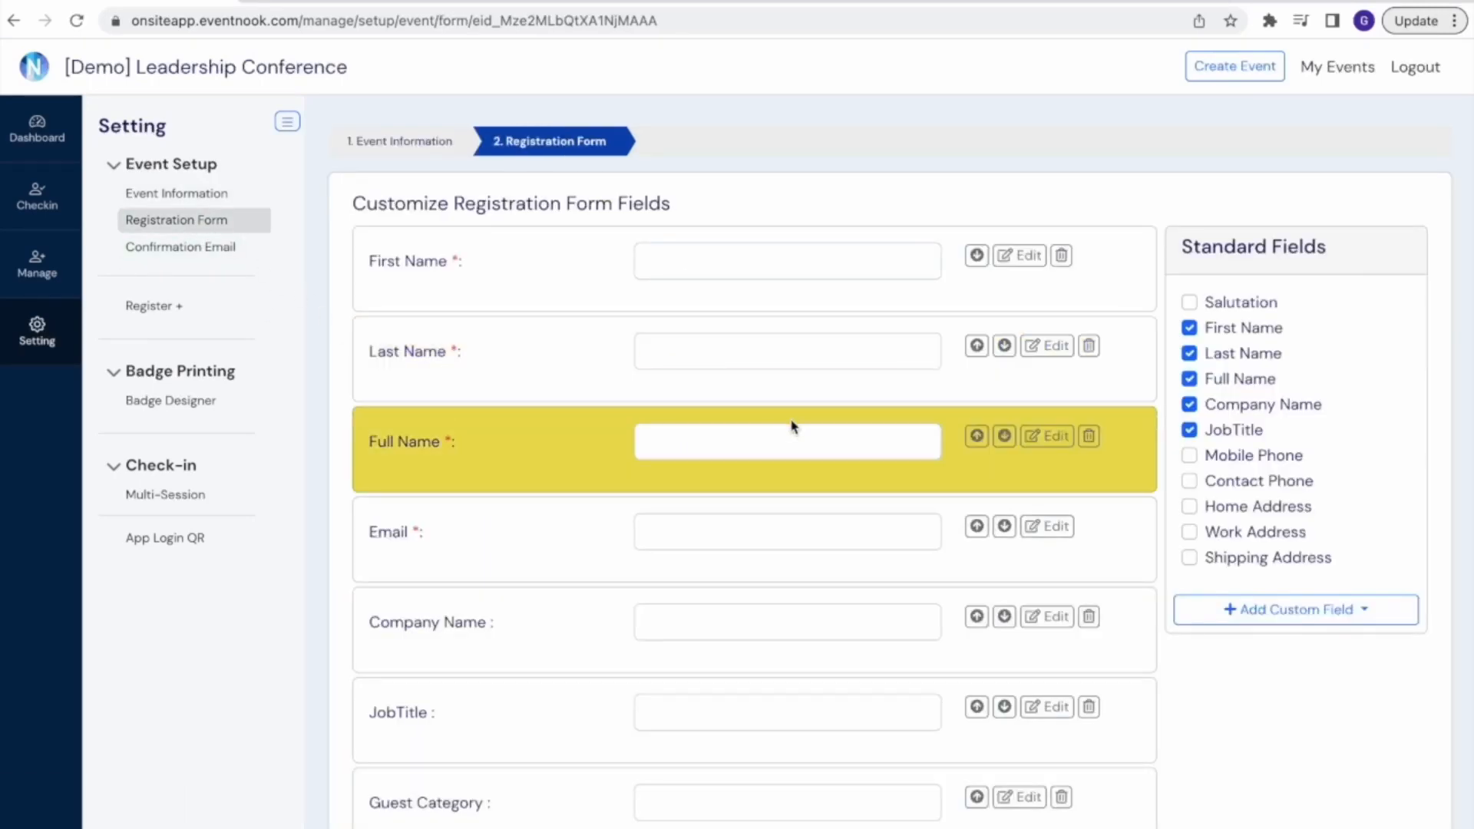
pyautogui.scroll(-2, 791, 422)
pyautogui.scroll(1, 791, 427)
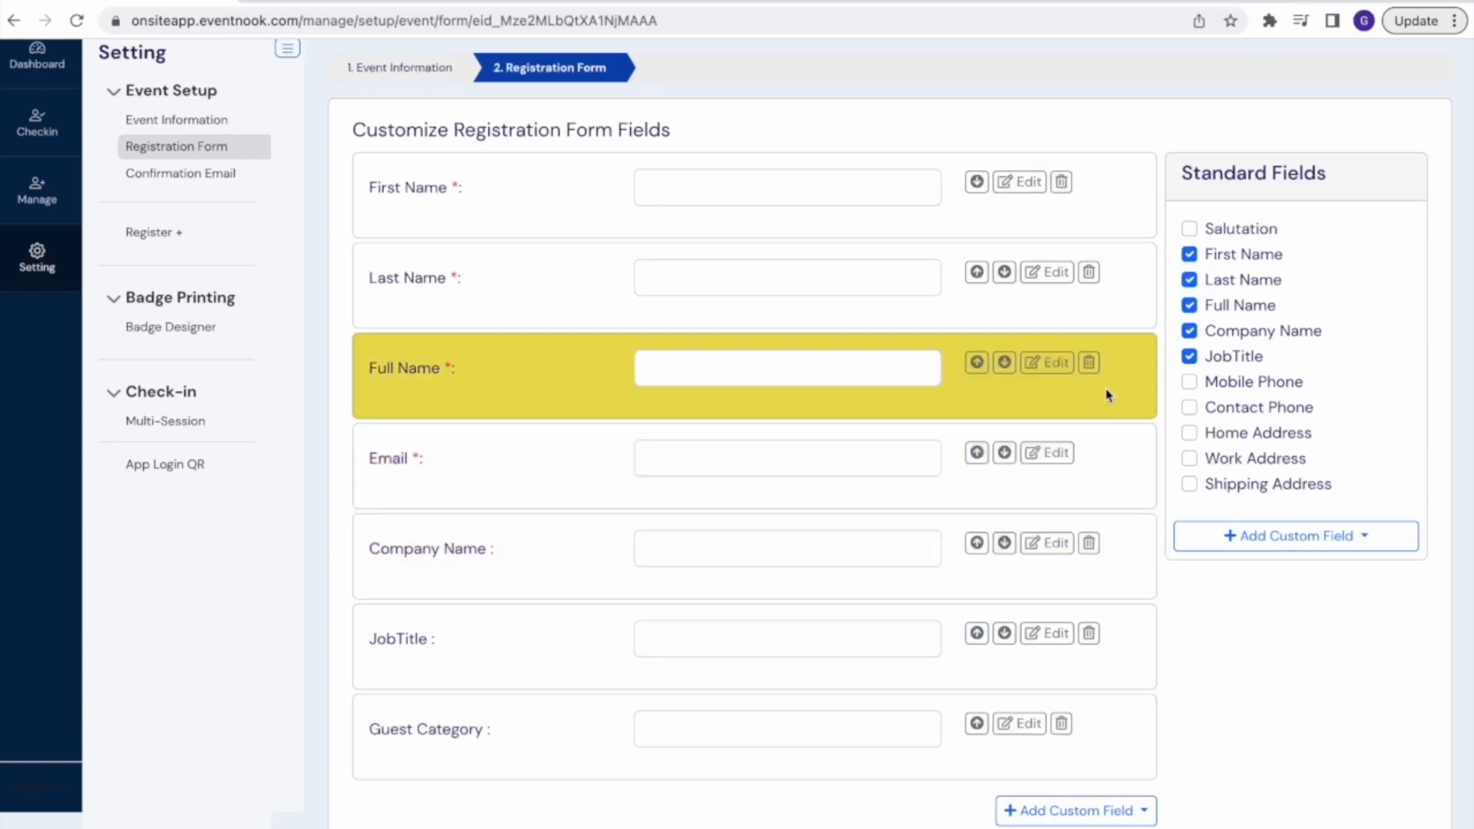
pyautogui.click(1091, 364)
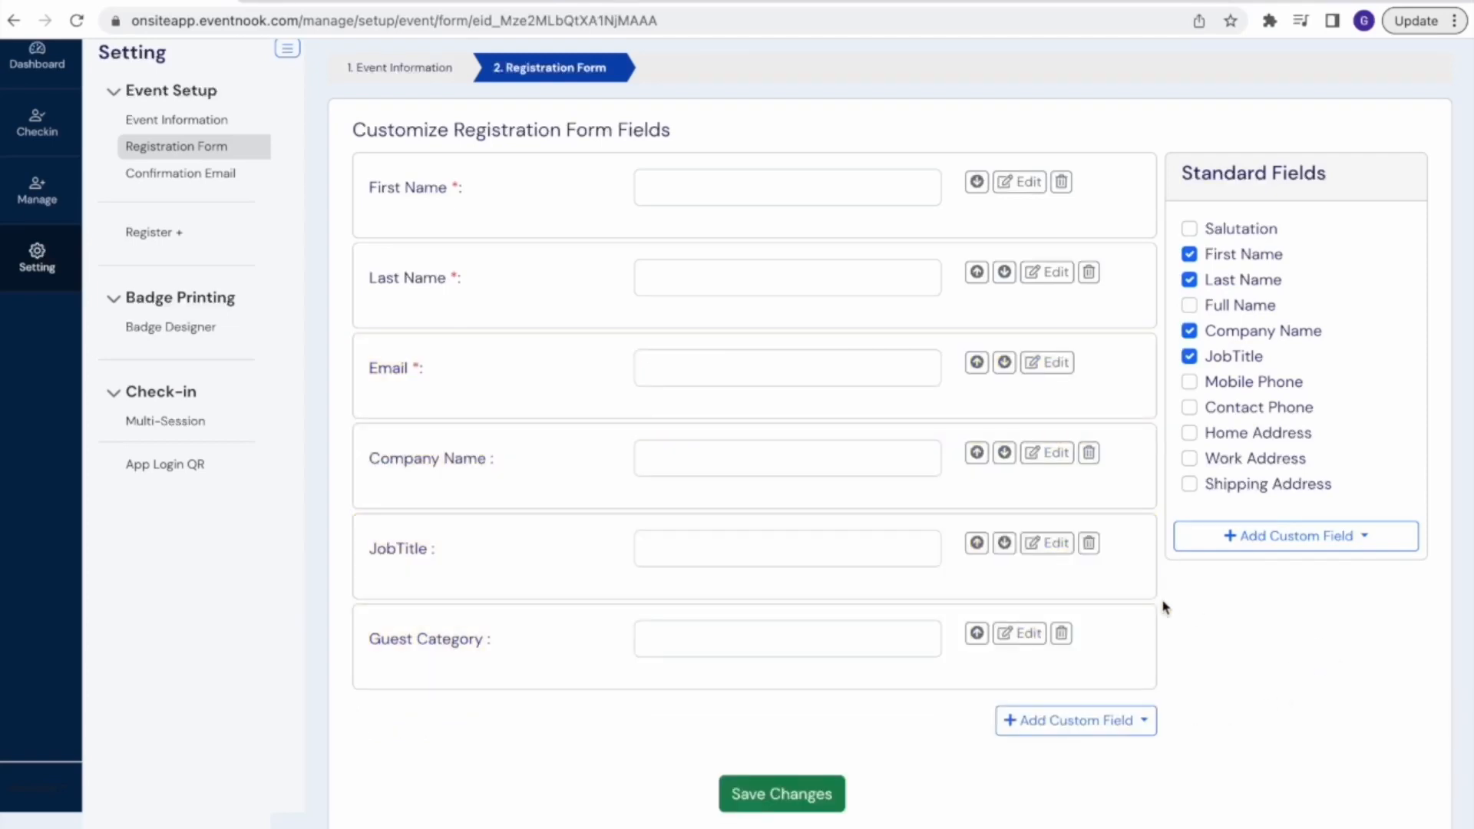
pyautogui.click(1088, 543)
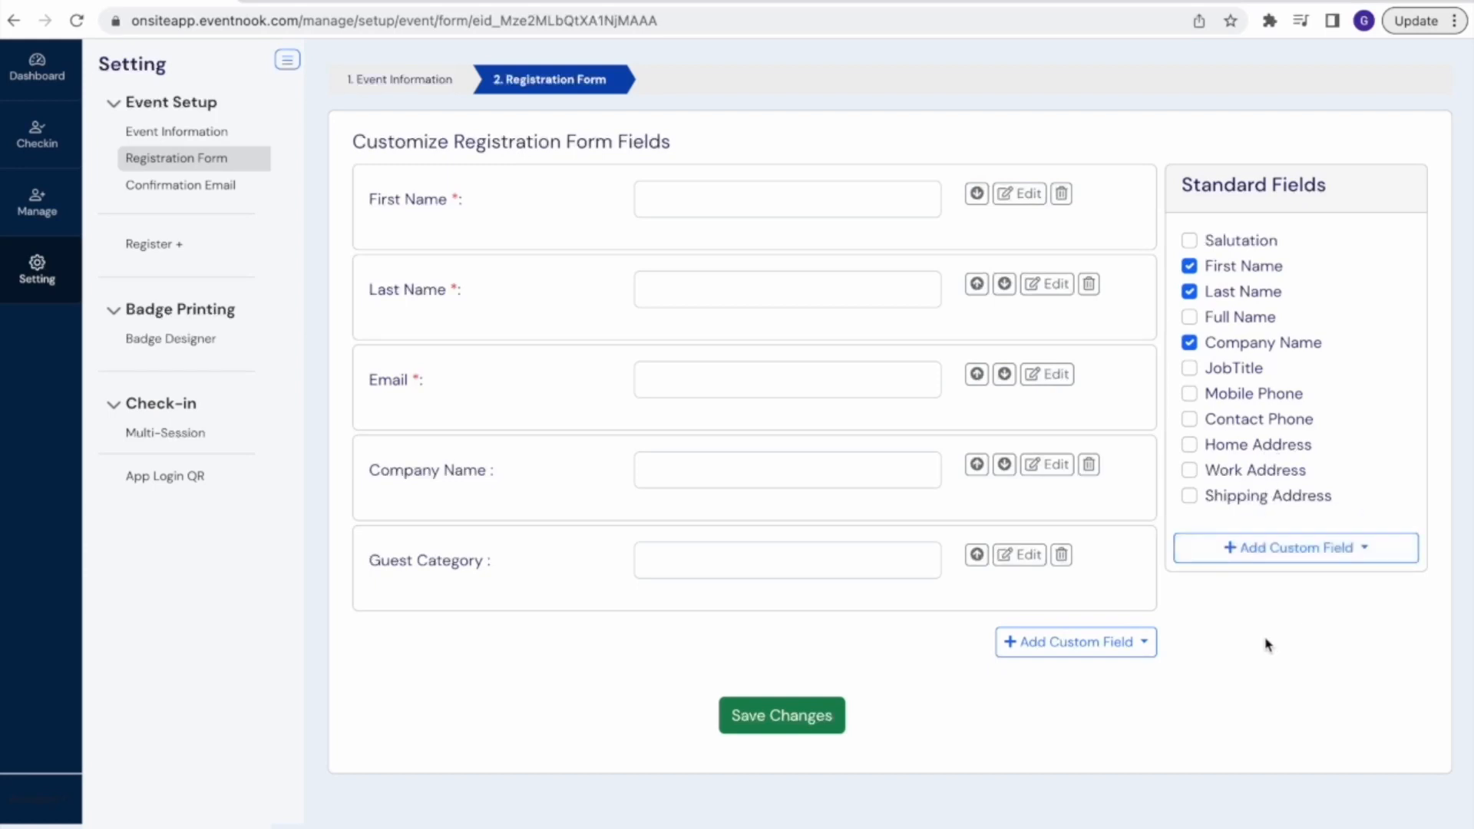
# Add a Multiple Choice custom field to the registration form and label it "Dietary Preference"
pyautogui.click(1267, 551)
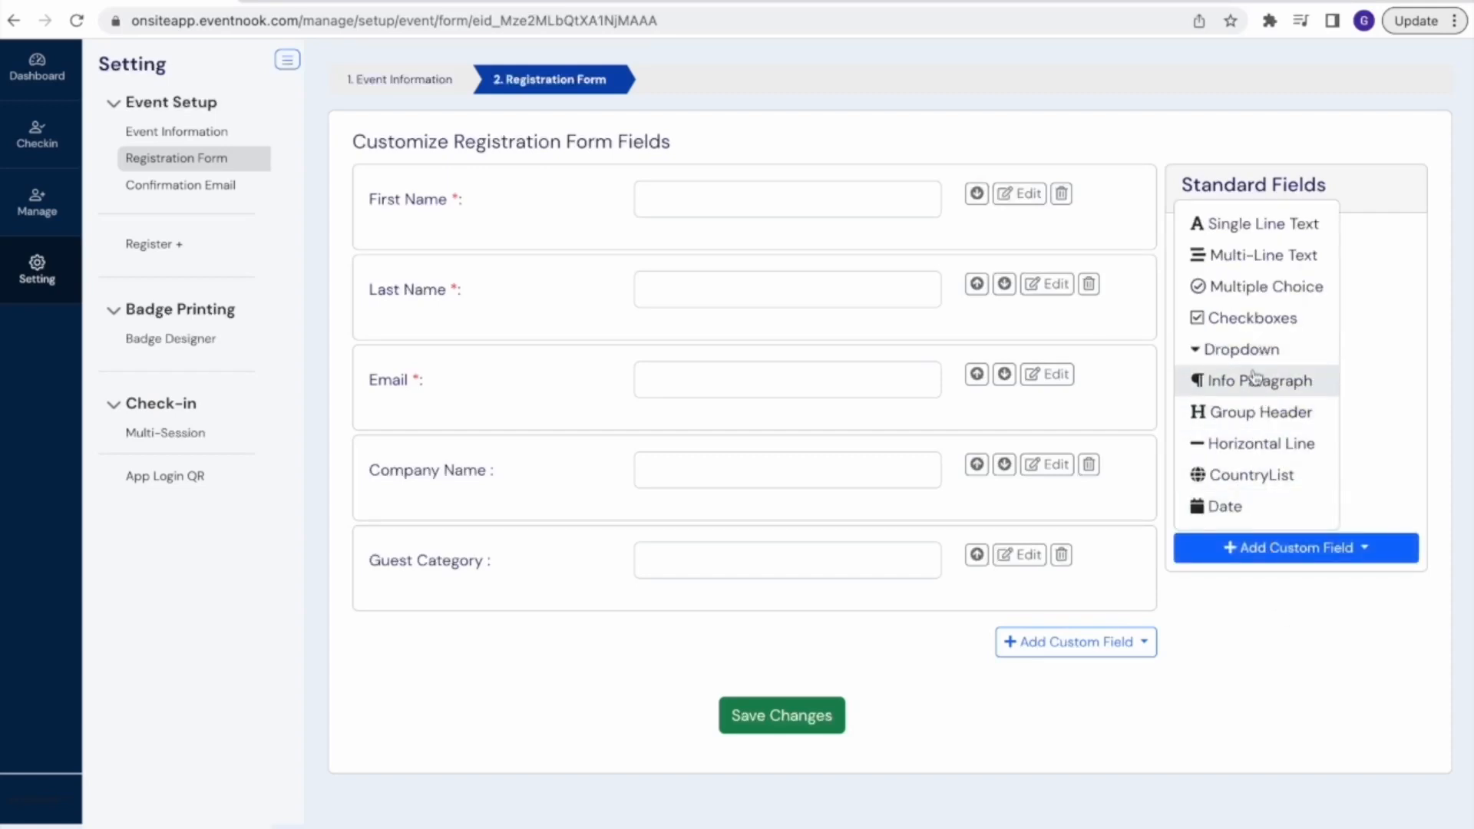
pyautogui.click(1260, 296)
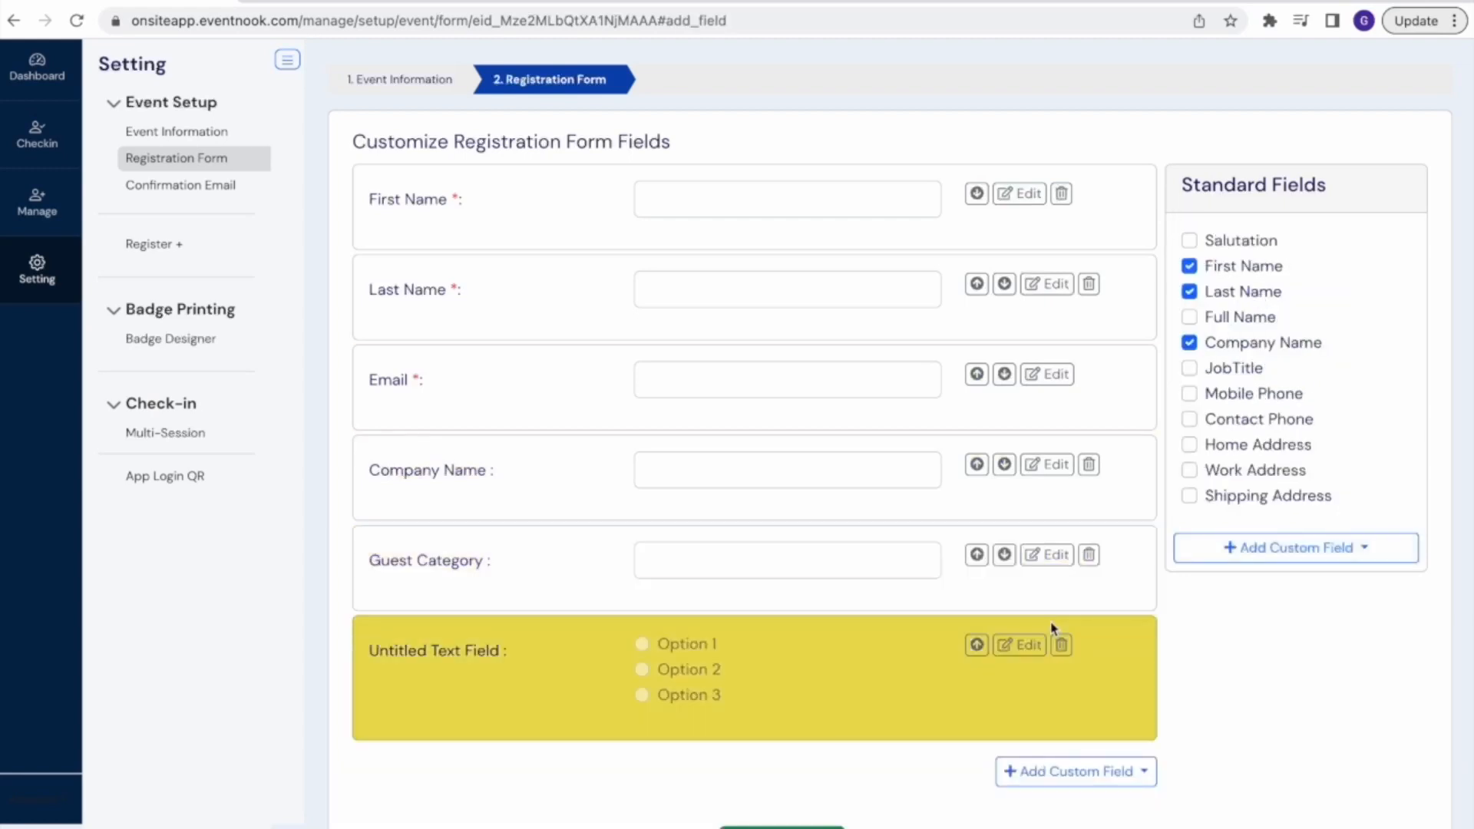
pyautogui.click(1028, 647)
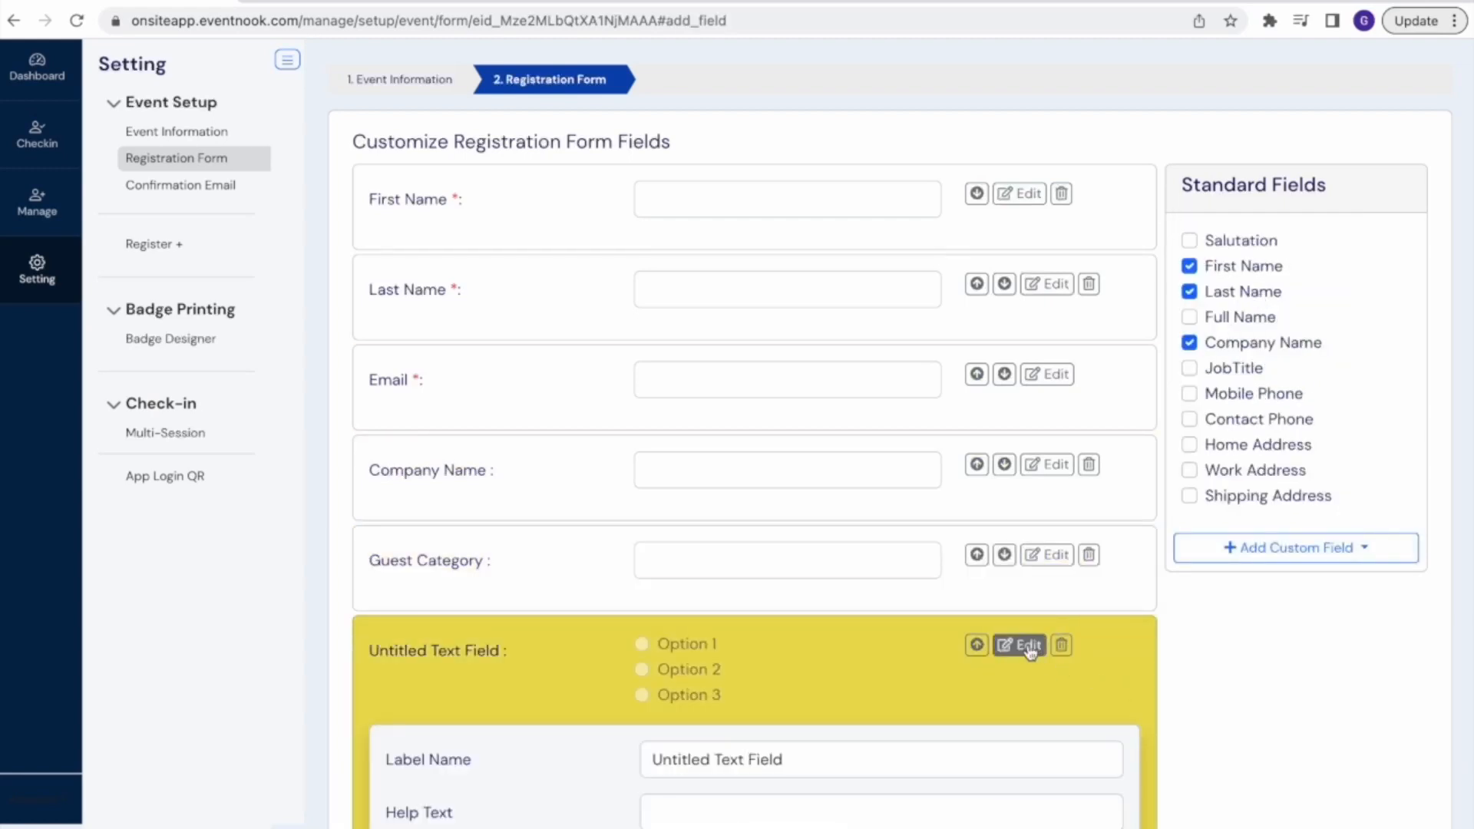
pyautogui.click(797, 757)
pyautogui.press('BackSpace')
pyautogui.press('BackSpace')
pyautogui.press('BackSpace')
pyautogui.press('BackSpace')
pyautogui.press('BackSpace')
pyautogui.press('BackSpace')
pyautogui.press('BackSpace')
pyautogui.press('BackSpace')
pyautogui.press('BackSpace')
pyautogui.press('BackSpace')
pyautogui.press('BackSpace')
pyautogui.press('BackSpace')
pyautogui.press('BackSpace')
pyautogui.press('BackSpace')
pyautogui.press('BackSpace')
pyautogui.press('BackSpace')
pyautogui.press('BackSpace')
pyautogui.press('BackSpace')
pyautogui.press('BackSpace')
pyautogui.write('Dietary Prefe')
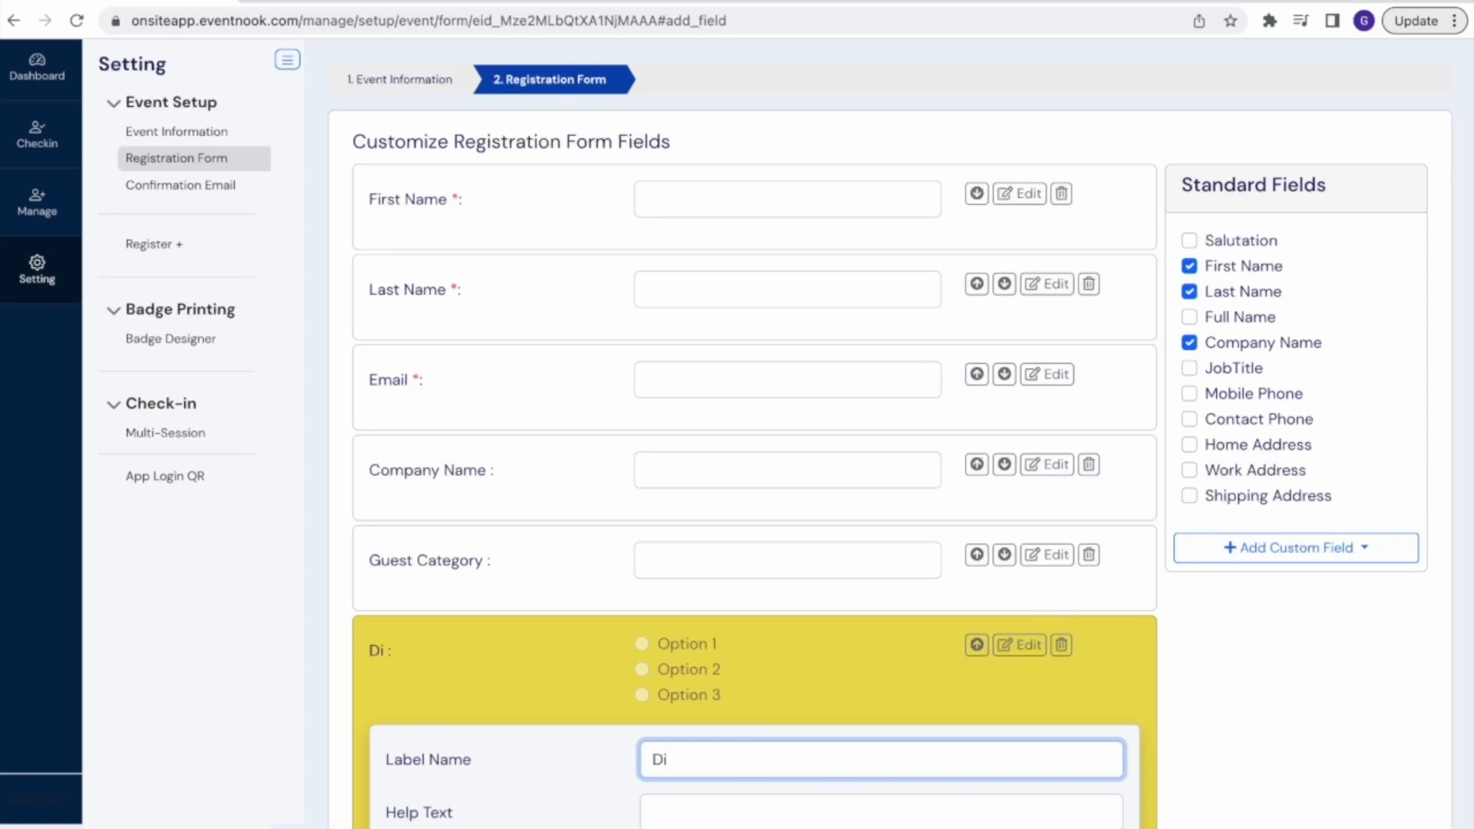
pyautogui.scroll(-4, 754, 549)
pyautogui.write('rence')
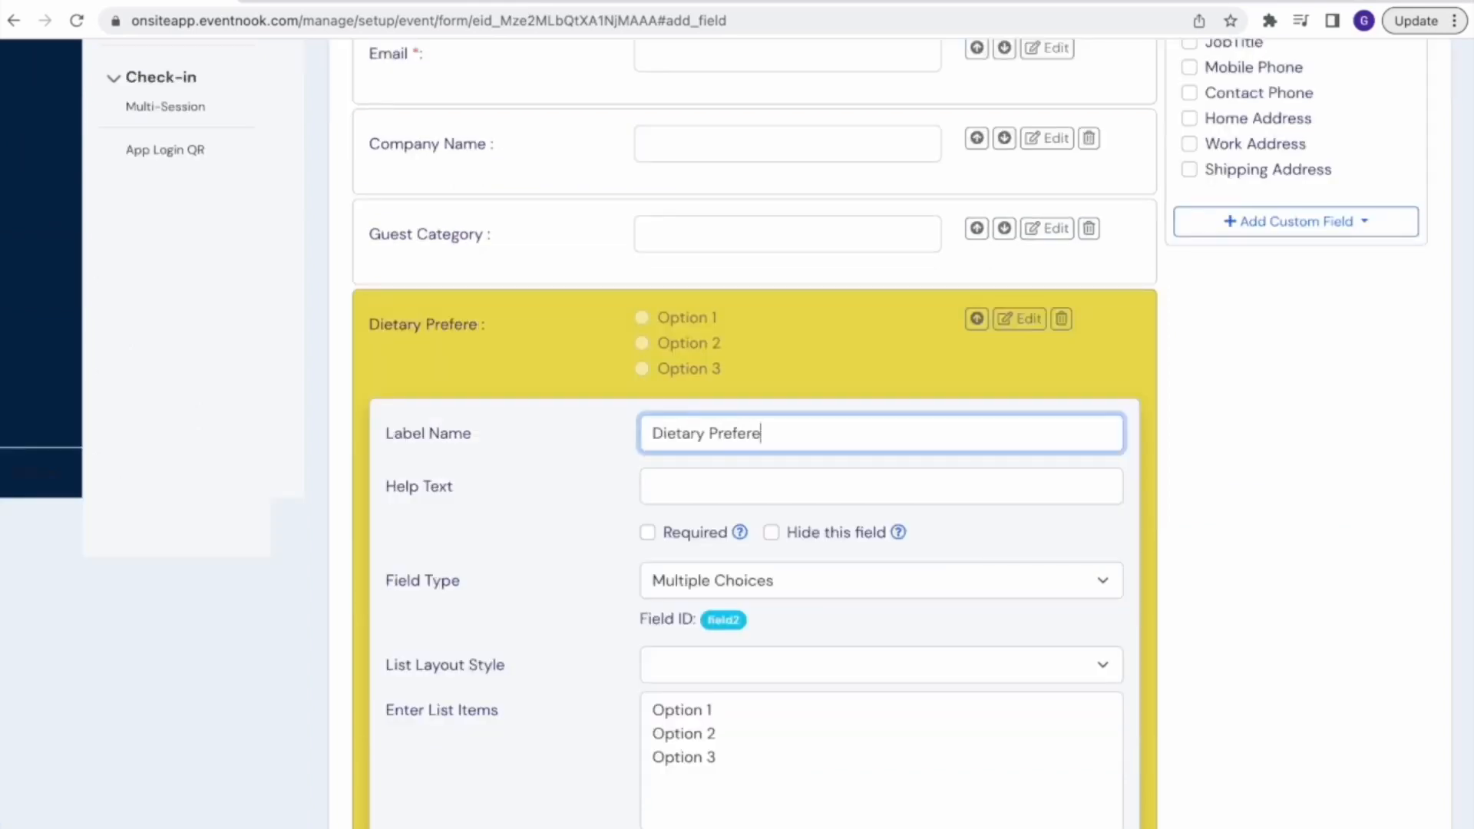
# Make the Dietary Preference field required and leave it not hidden
pyautogui.click(647, 532)
pyautogui.click(771, 532)
pyautogui.click(772, 556)
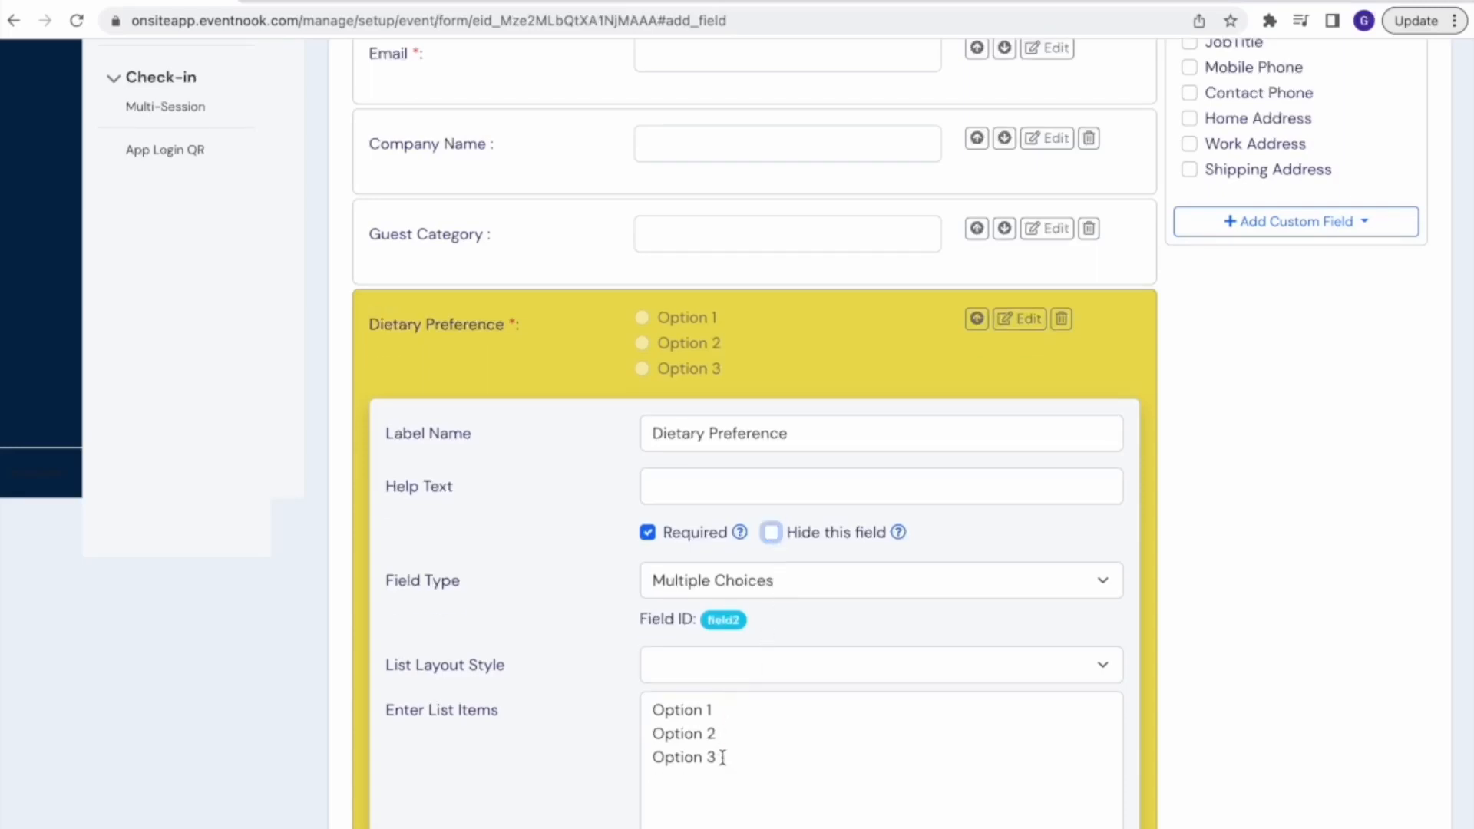
# Replace the Dietary Preference list items with Halal, Vegetarian and Nothing Special, and save the registration form changes
pyautogui.moveTo(720, 758); pyautogui.dragTo(641, 706)
pyautogui.write('Halal')
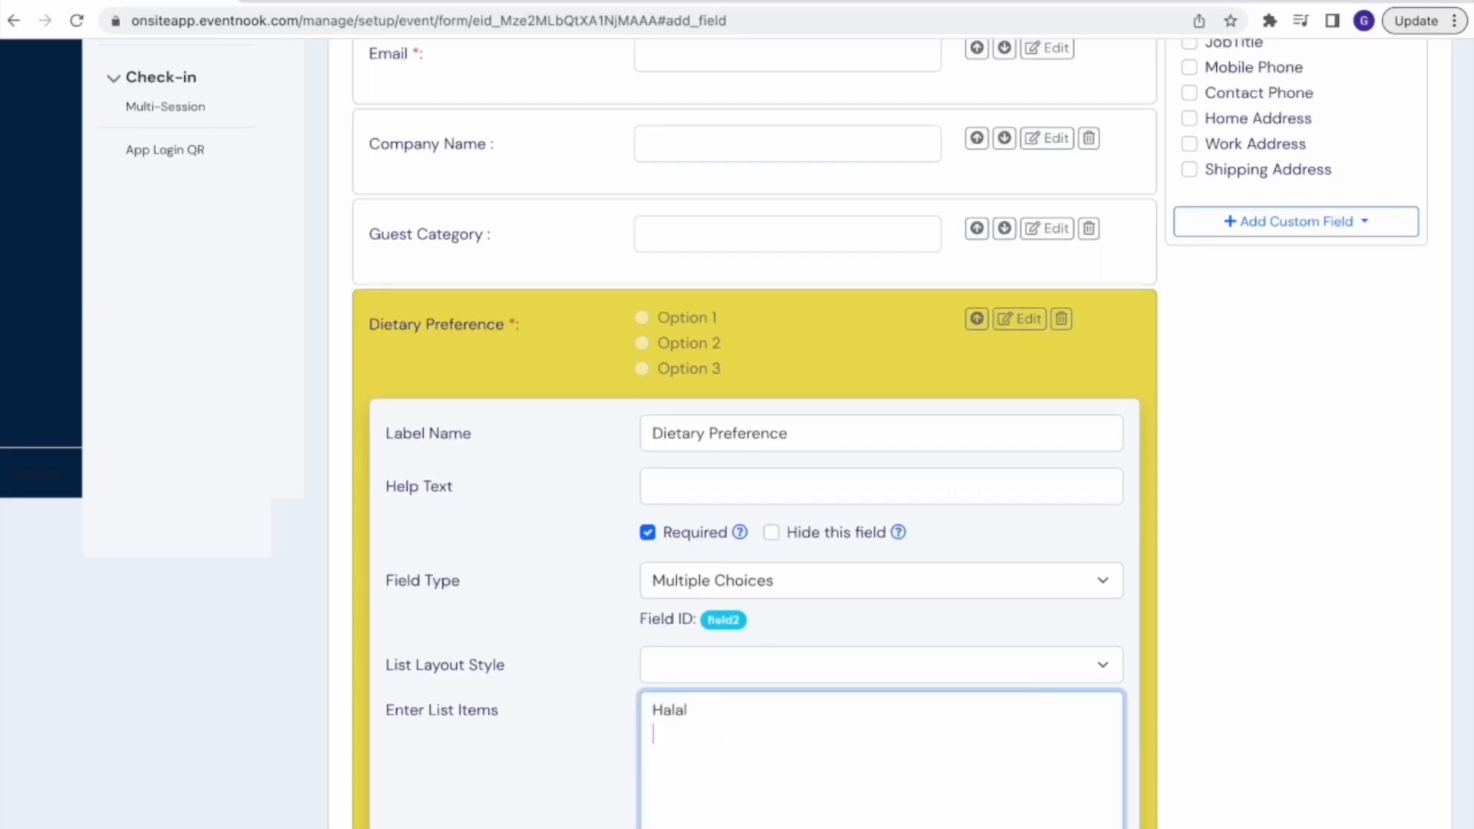
pyautogui.write(' Vegetarian Nothing Speci')
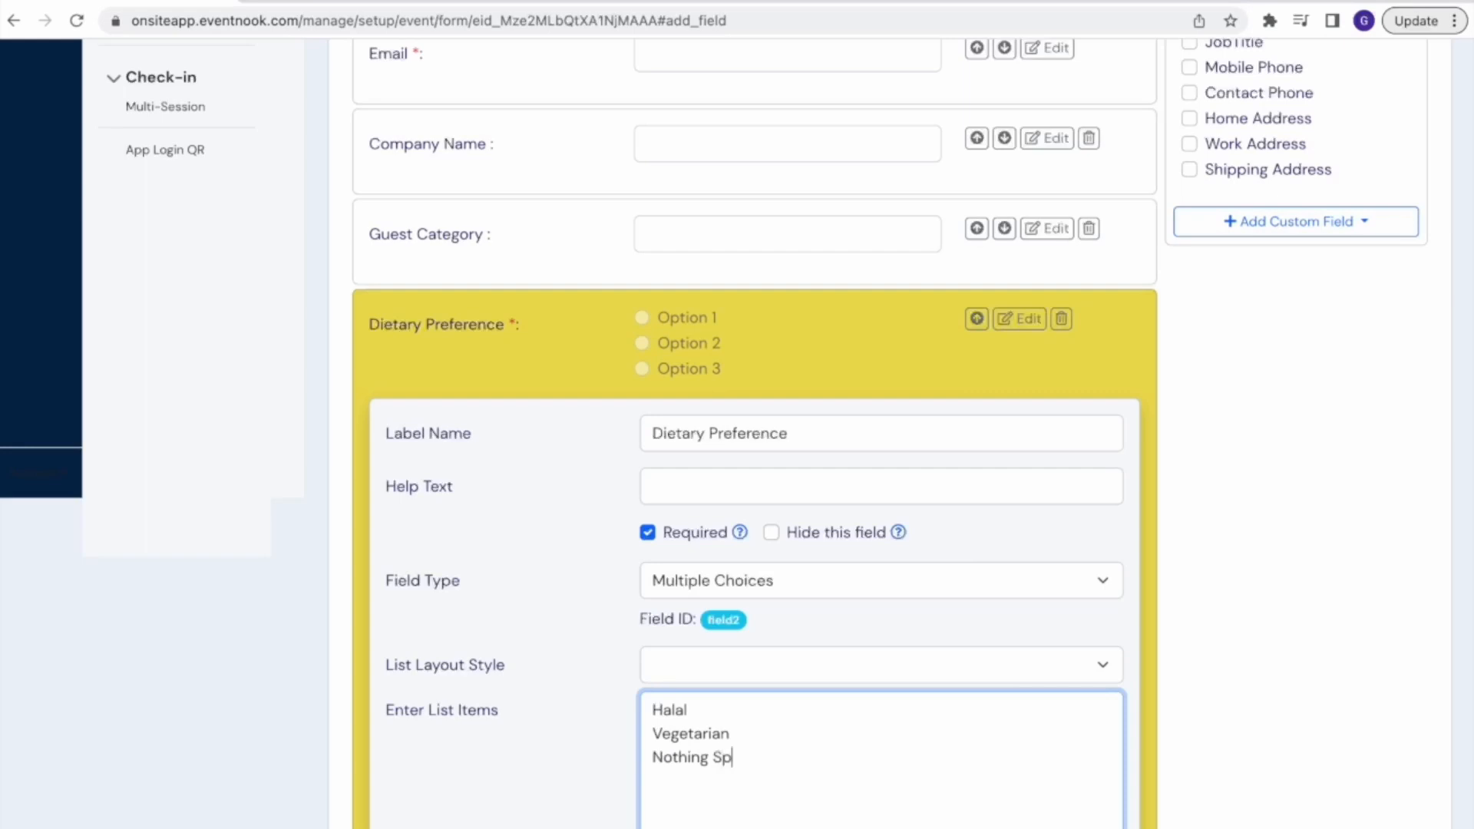
pyautogui.write('al')
pyautogui.scroll(-4, 589, 757)
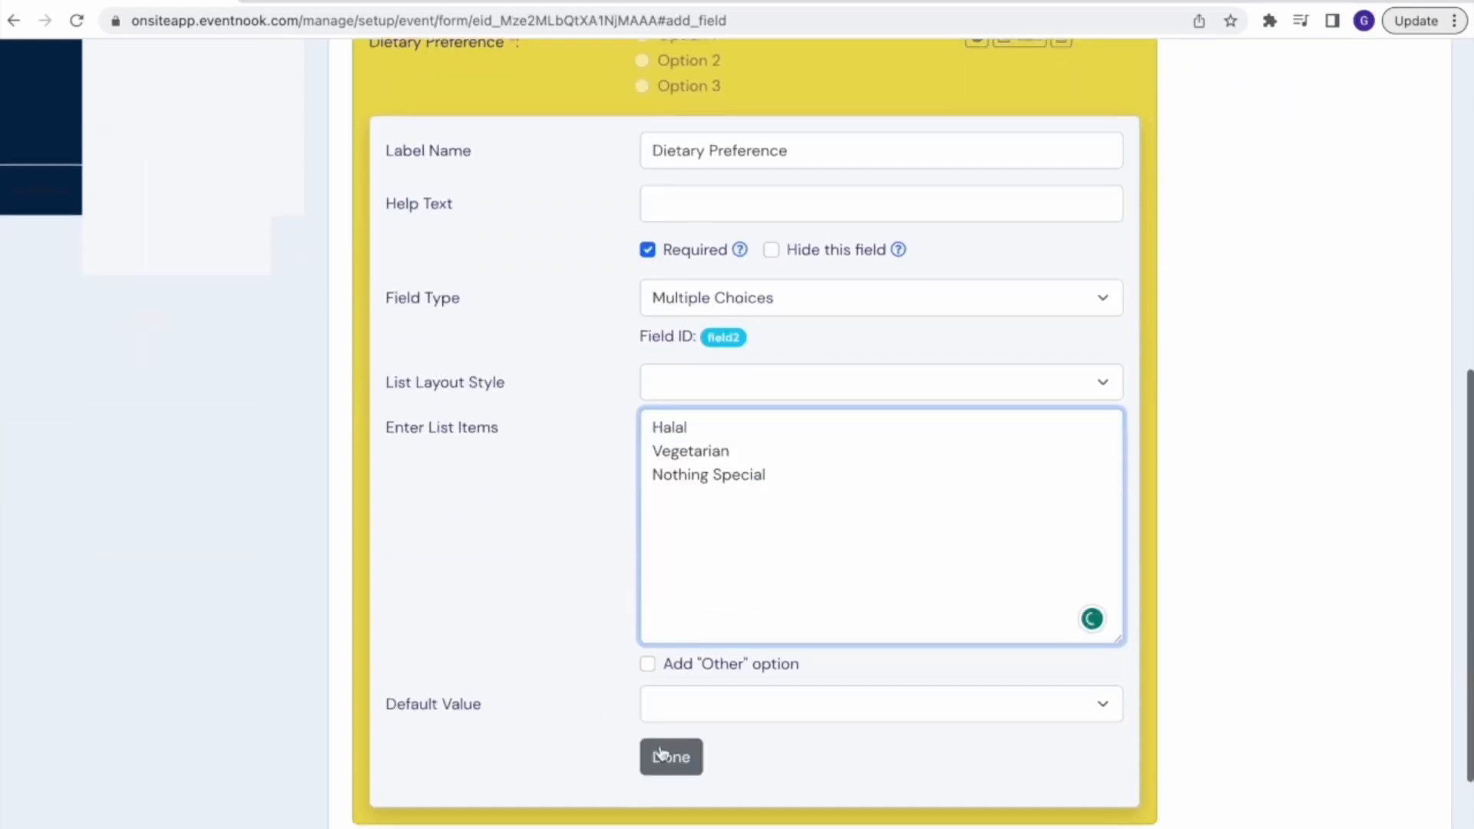
pyautogui.click(671, 759)
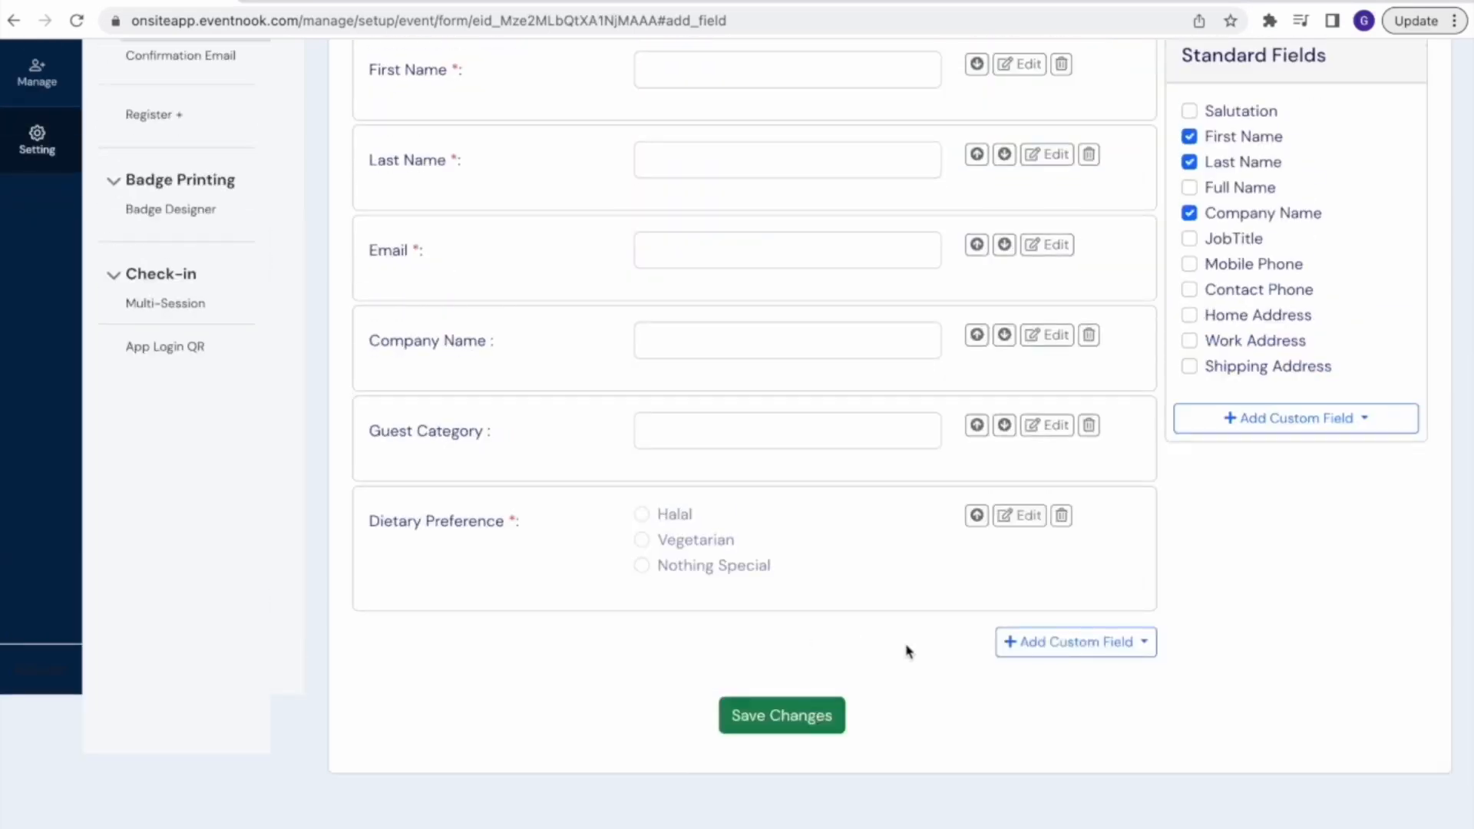
pyautogui.click(798, 718)
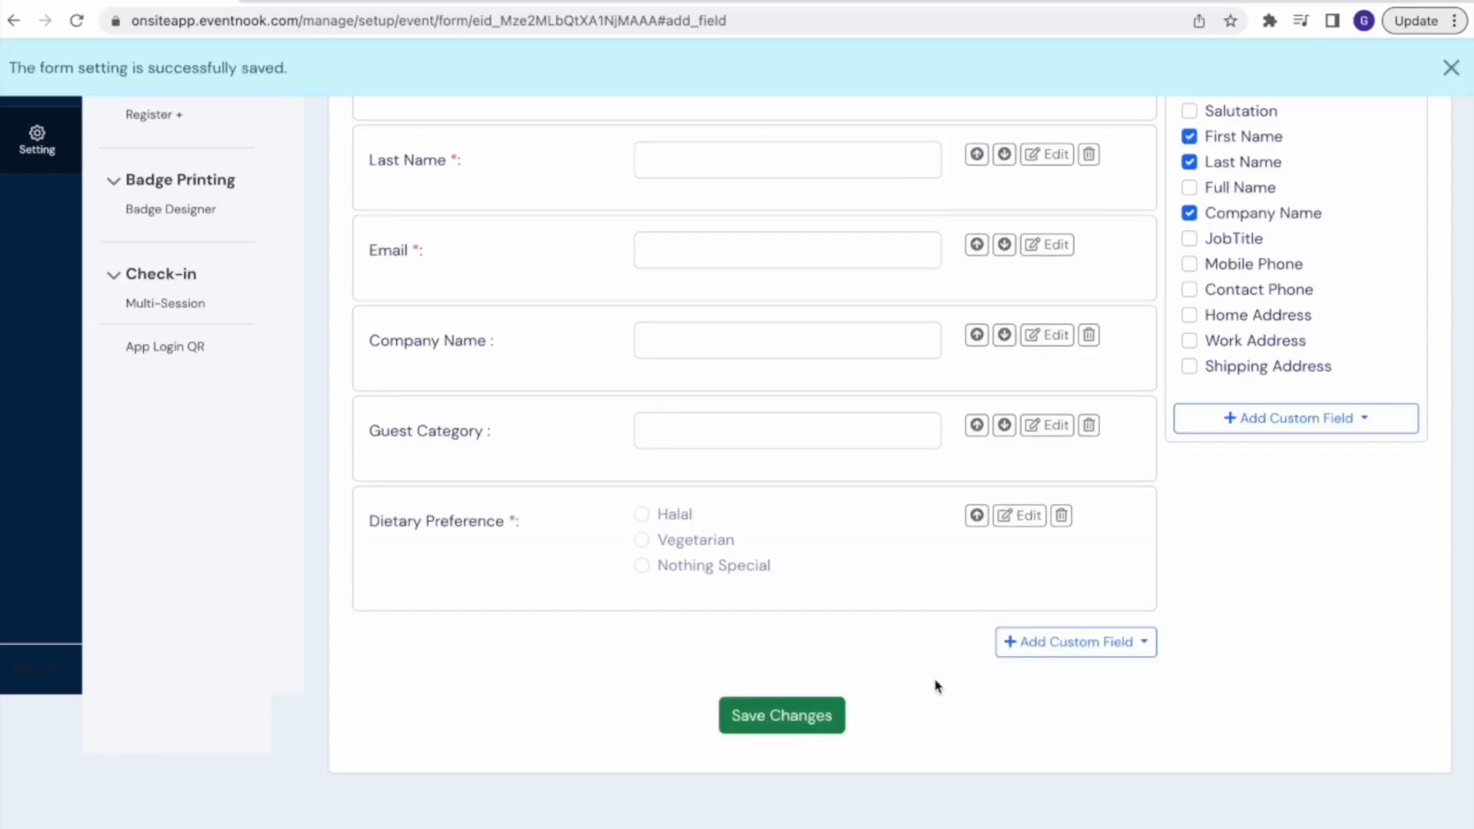
# Review the saved registration form fields, including the Guest Category field's settings
pyautogui.scroll(3, 936, 686)
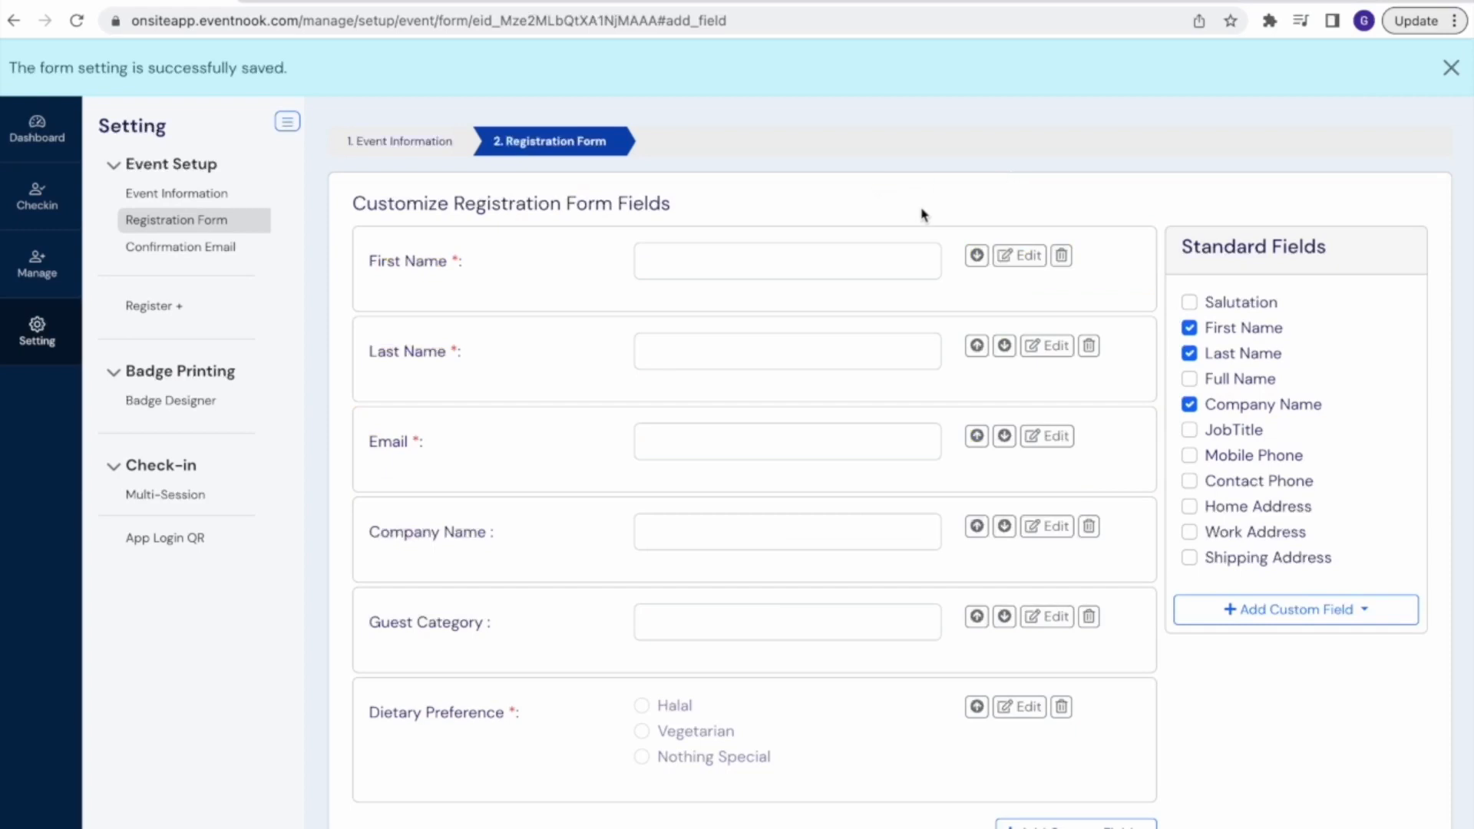
pyautogui.scroll(-3, 887, 559)
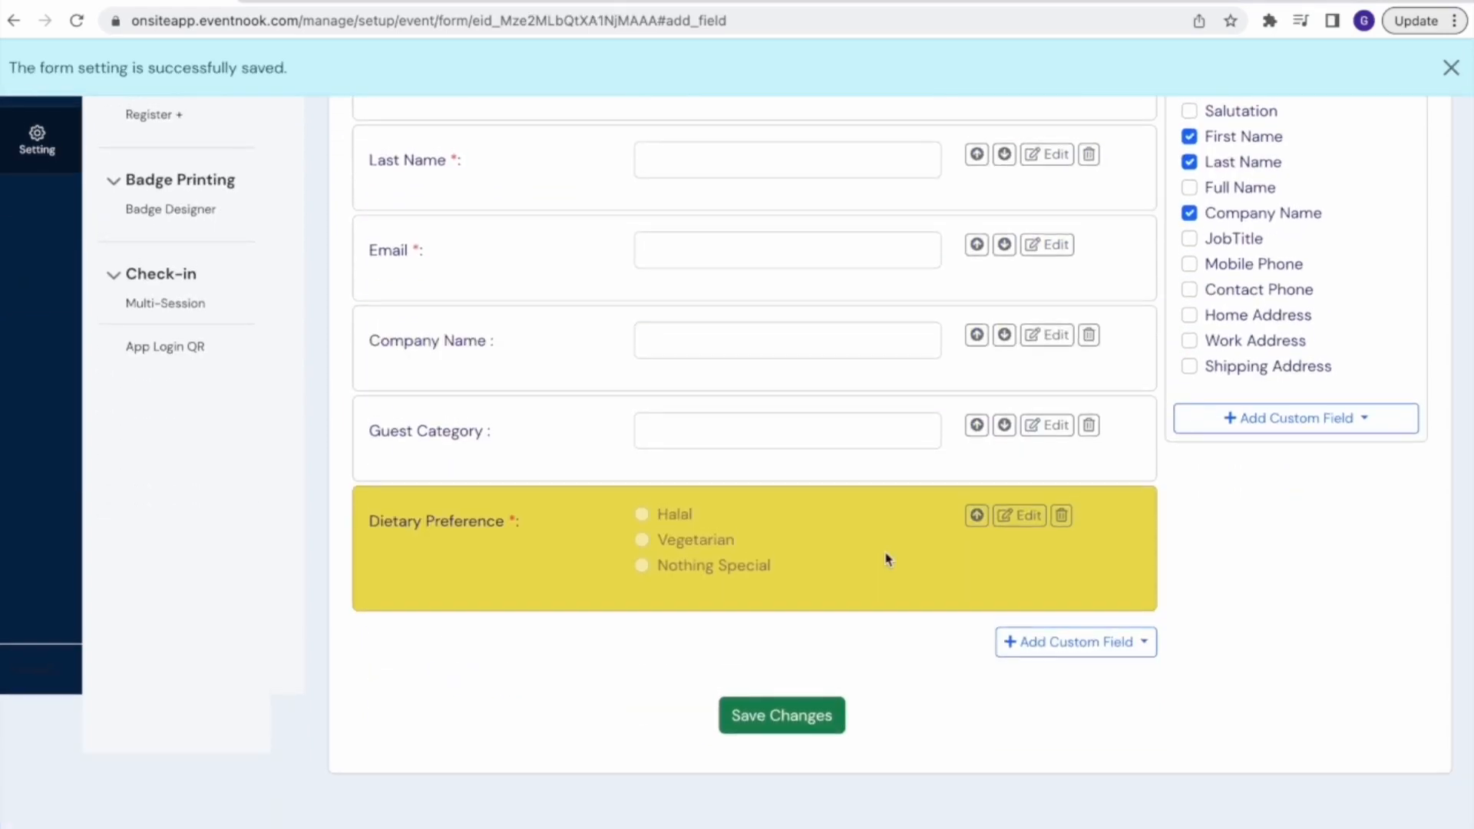
pyautogui.scroll(2, 920, 424)
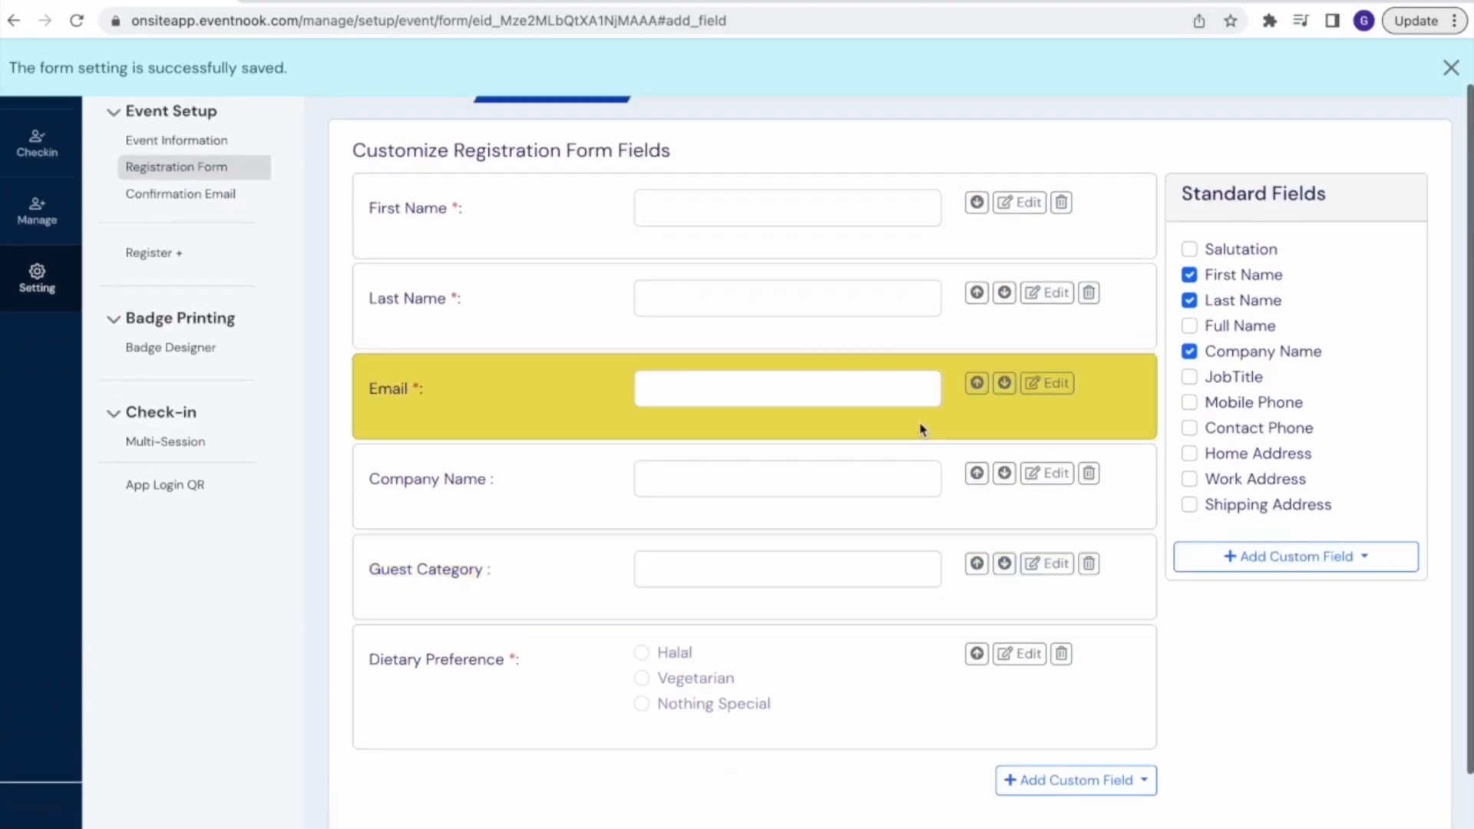
pyautogui.scroll(-2, 842, 556)
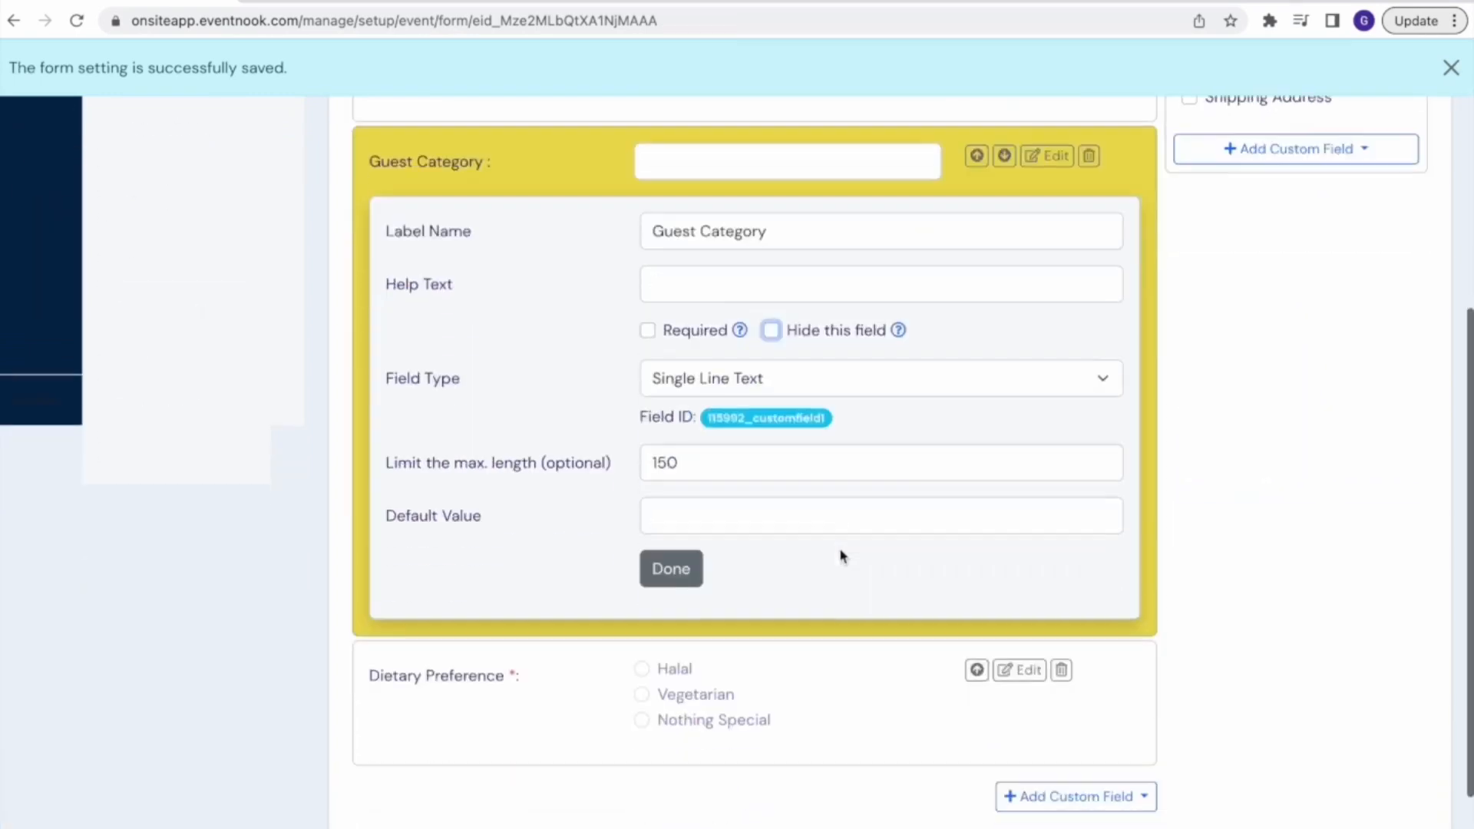
pyautogui.scroll(2, 842, 556)
pyautogui.scroll(1, 842, 556)
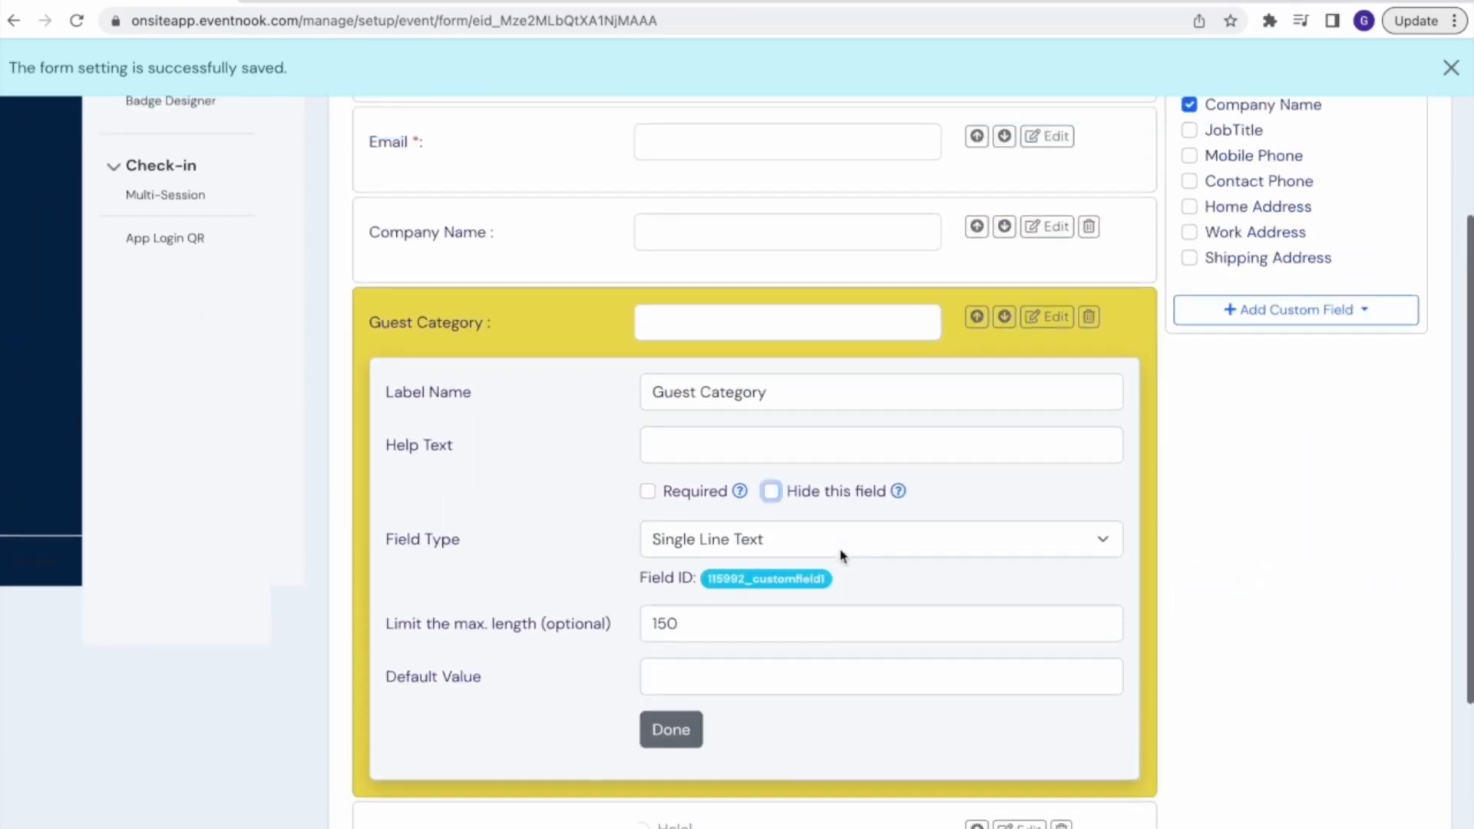
# Hide the Guest Category field on the registration form and save the form changes
pyautogui.click(771, 483)
pyautogui.scroll(-2, 940, 448)
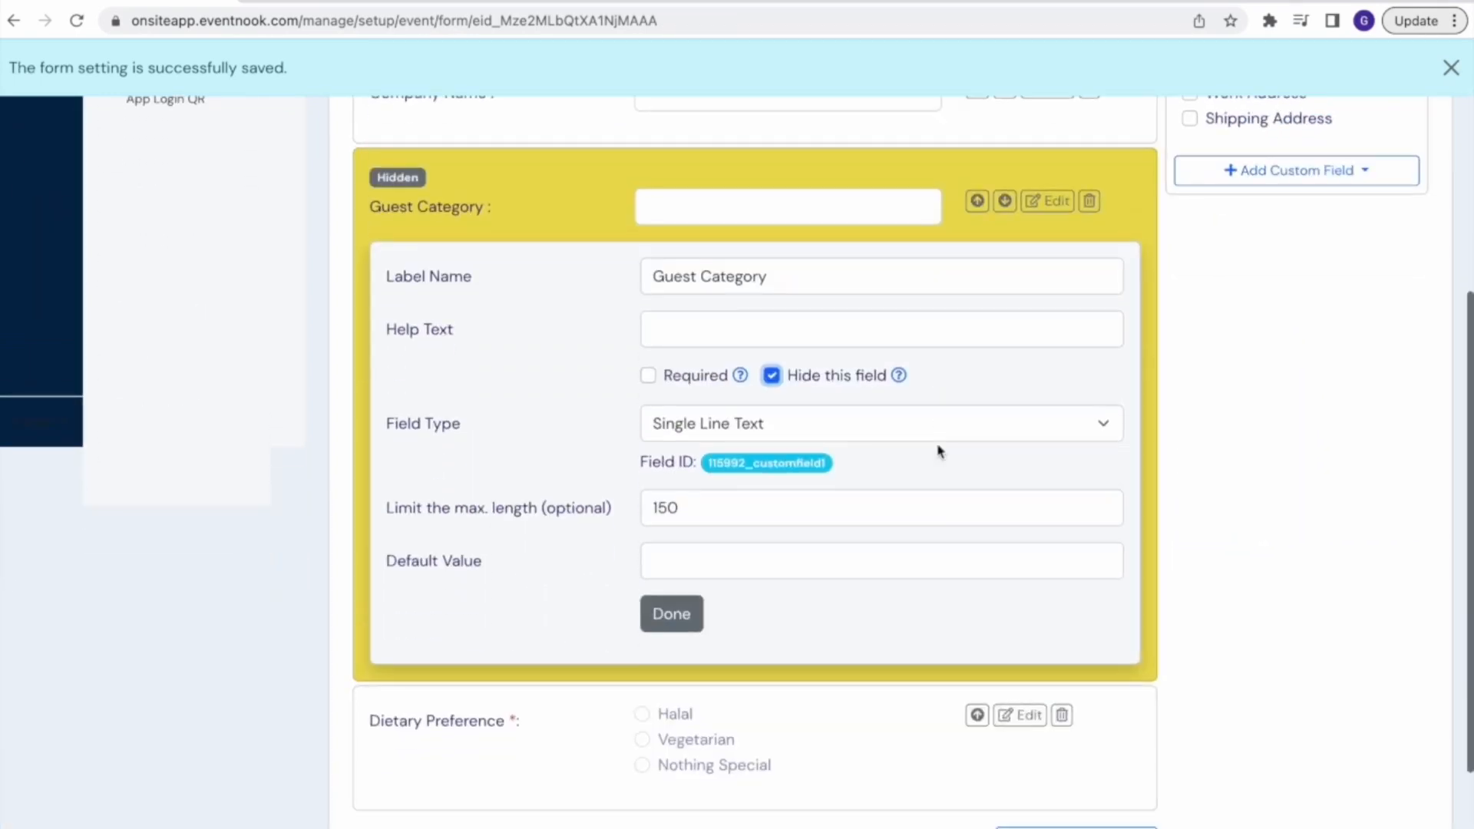
pyautogui.click(666, 614)
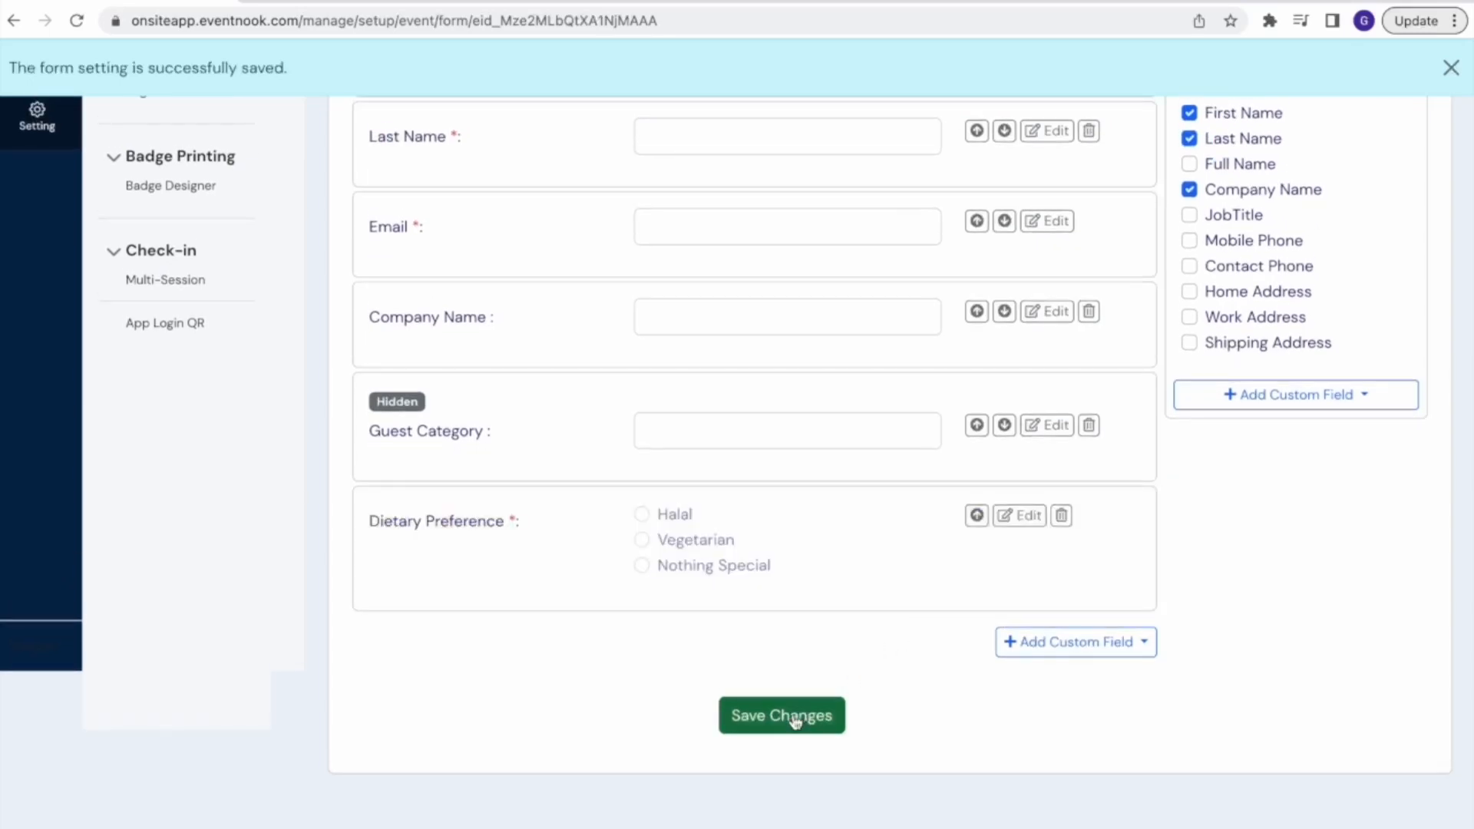
pyautogui.click(796, 719)
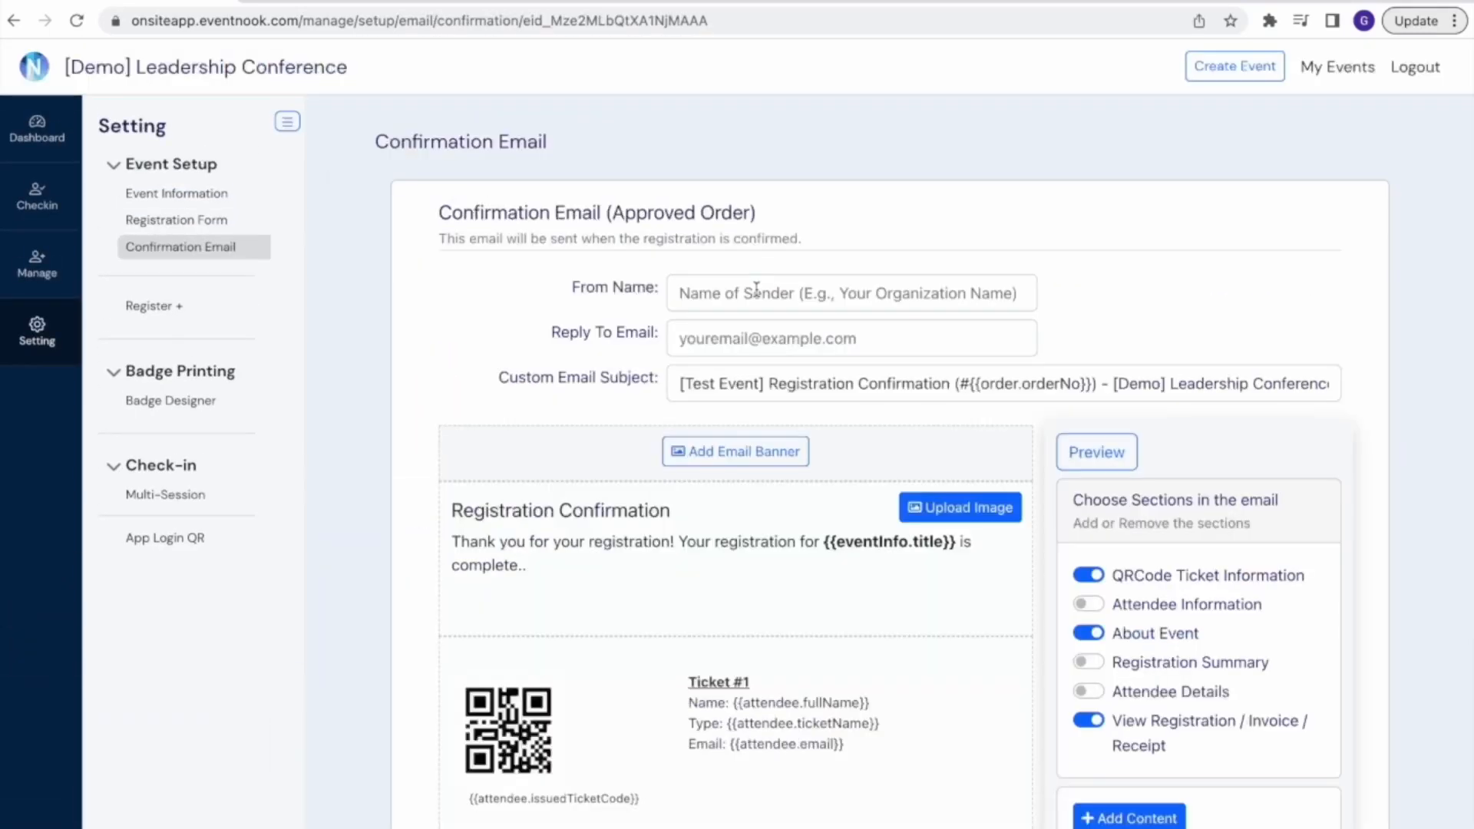
# Set the confirmation email's From Name to "Test Event Pte Ltd." and fill in the reply-to email address
pyautogui.click(756, 289)
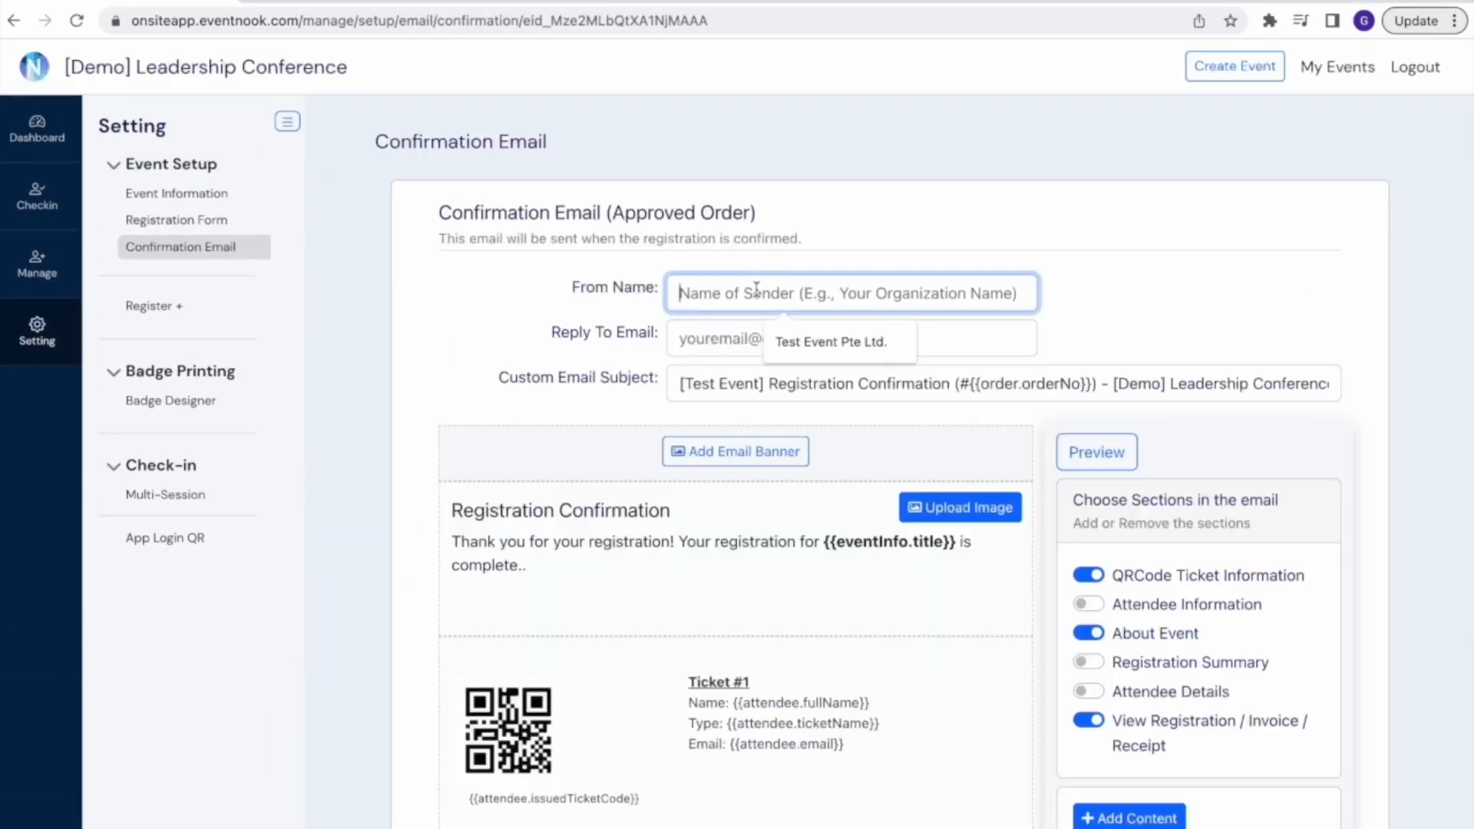
pyautogui.click(831, 348)
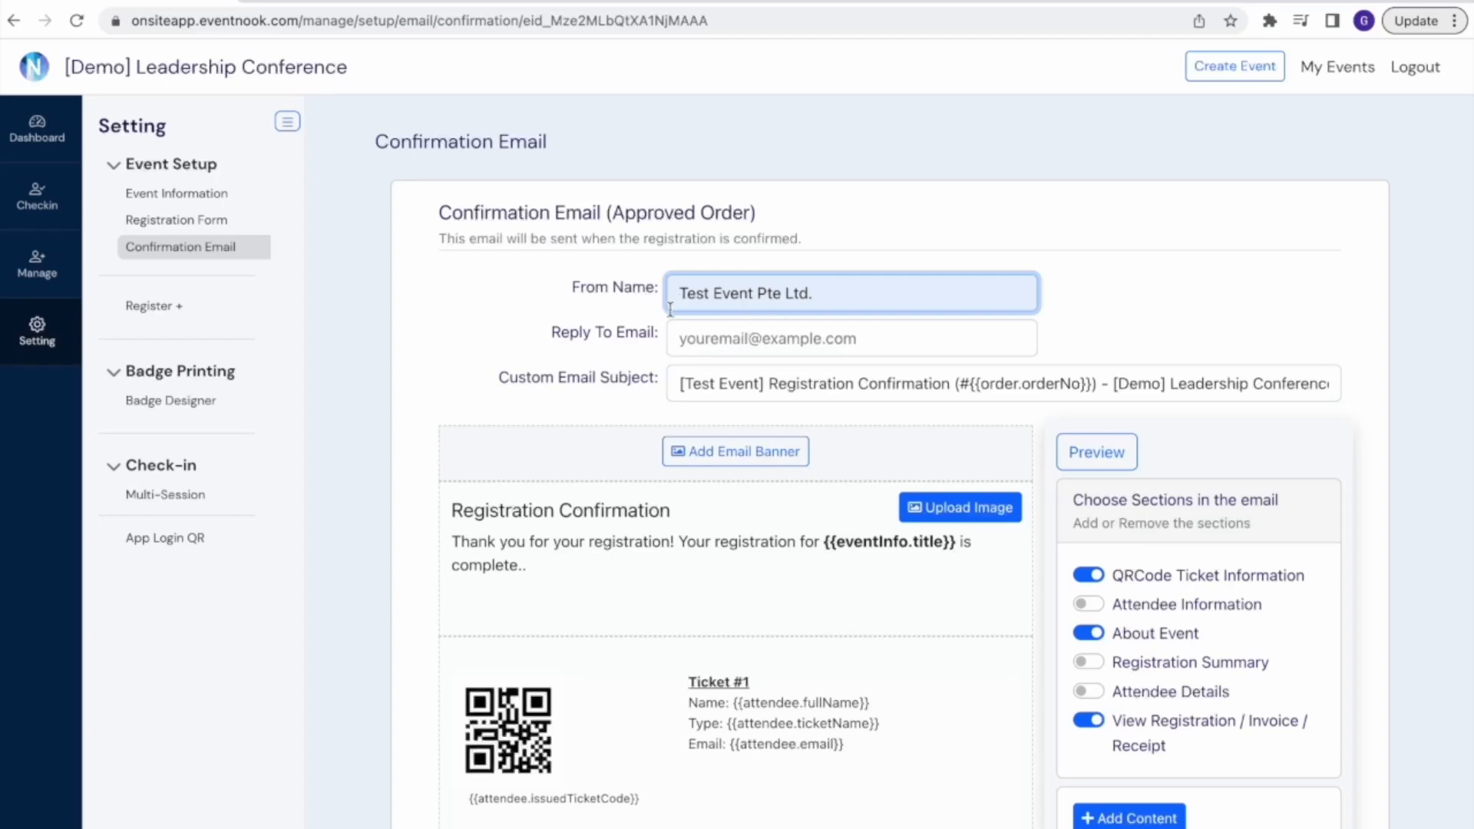
pyautogui.click(704, 341)
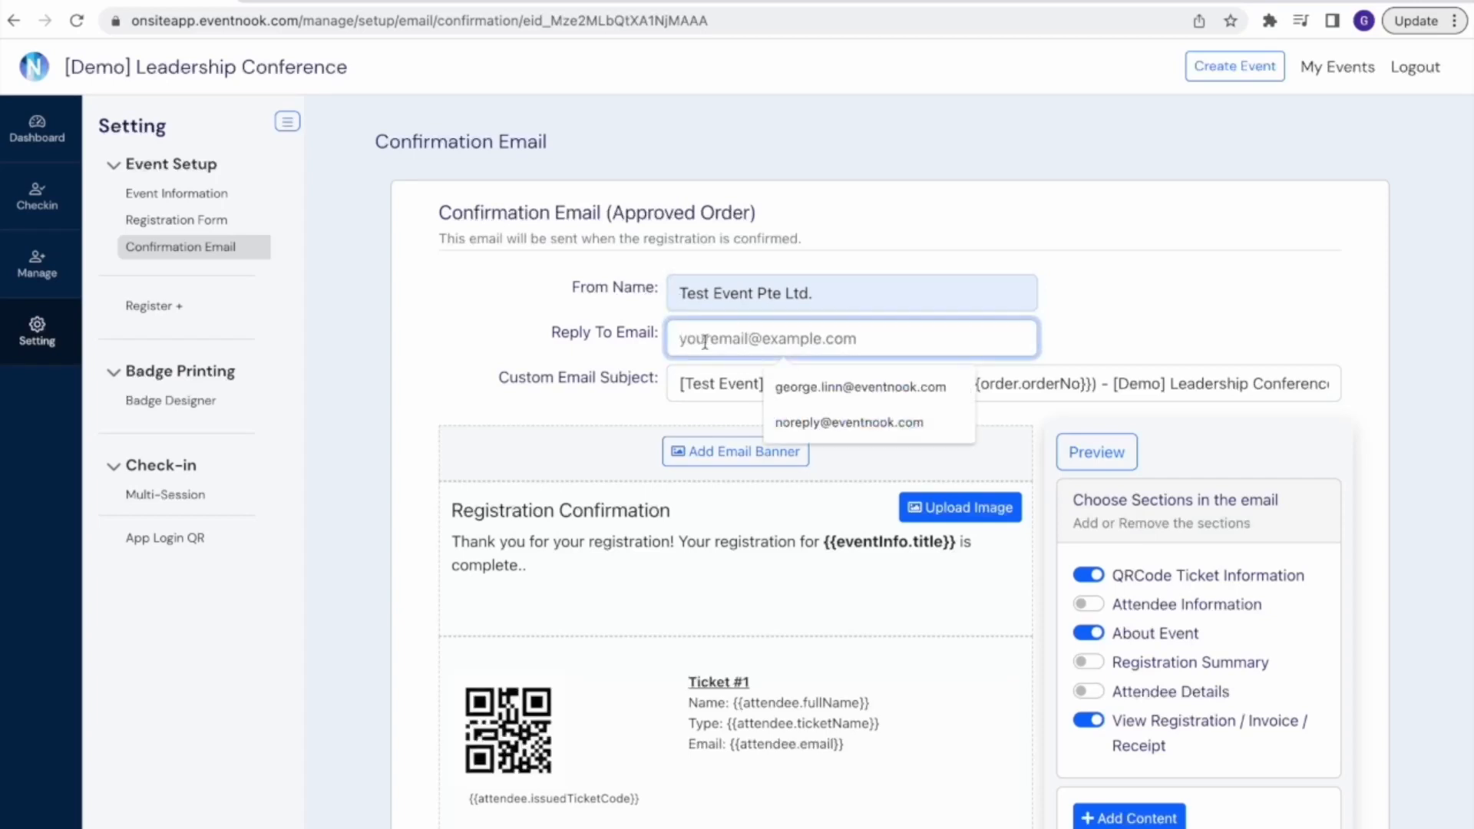
pyautogui.click(851, 424)
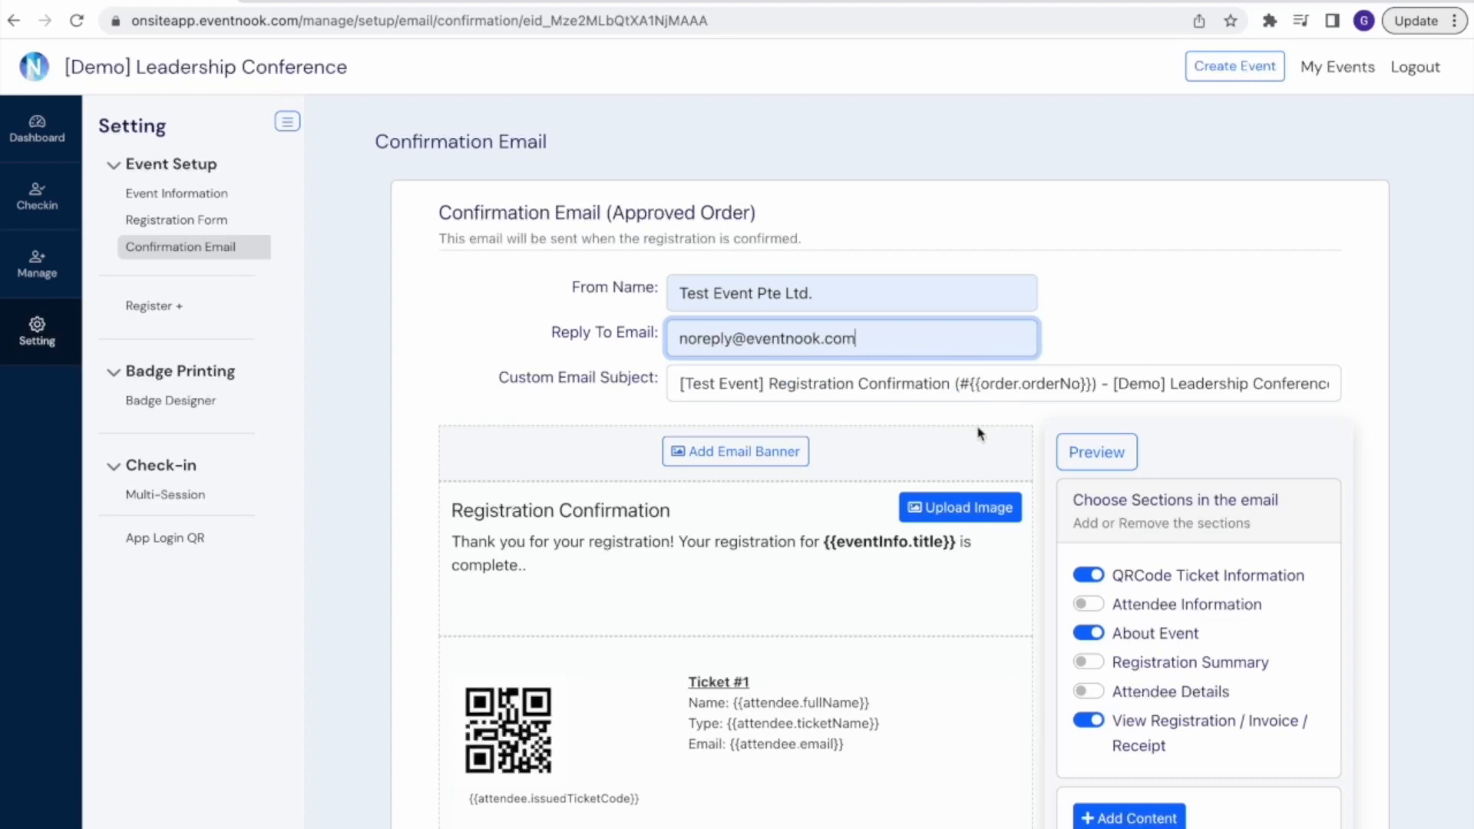
# Upload event2.png from the Banner folder in Downloads and insert it as the confirmation email's banner
pyautogui.scroll(-1, 924, 444)
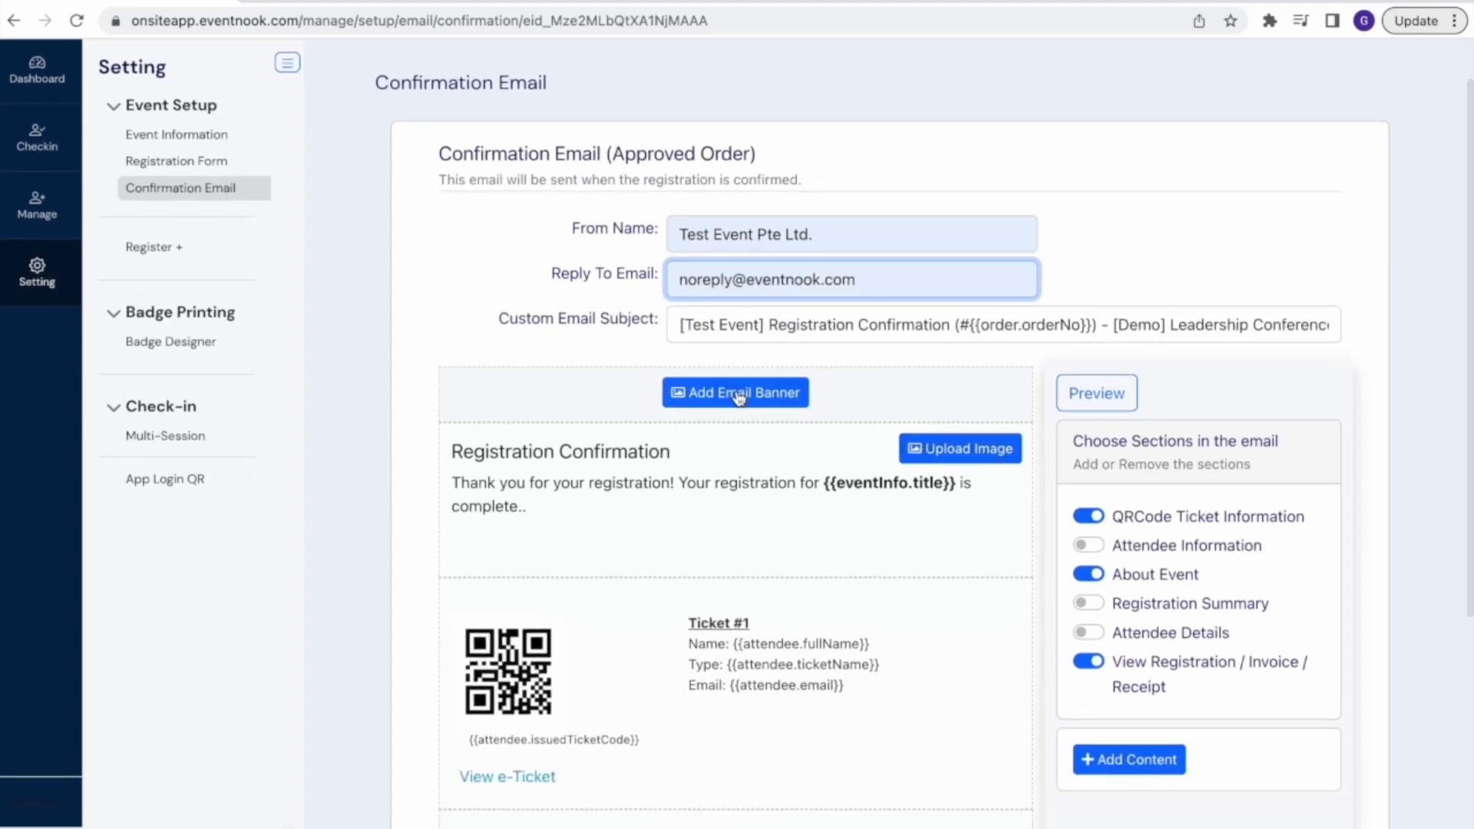
pyautogui.click(736, 393)
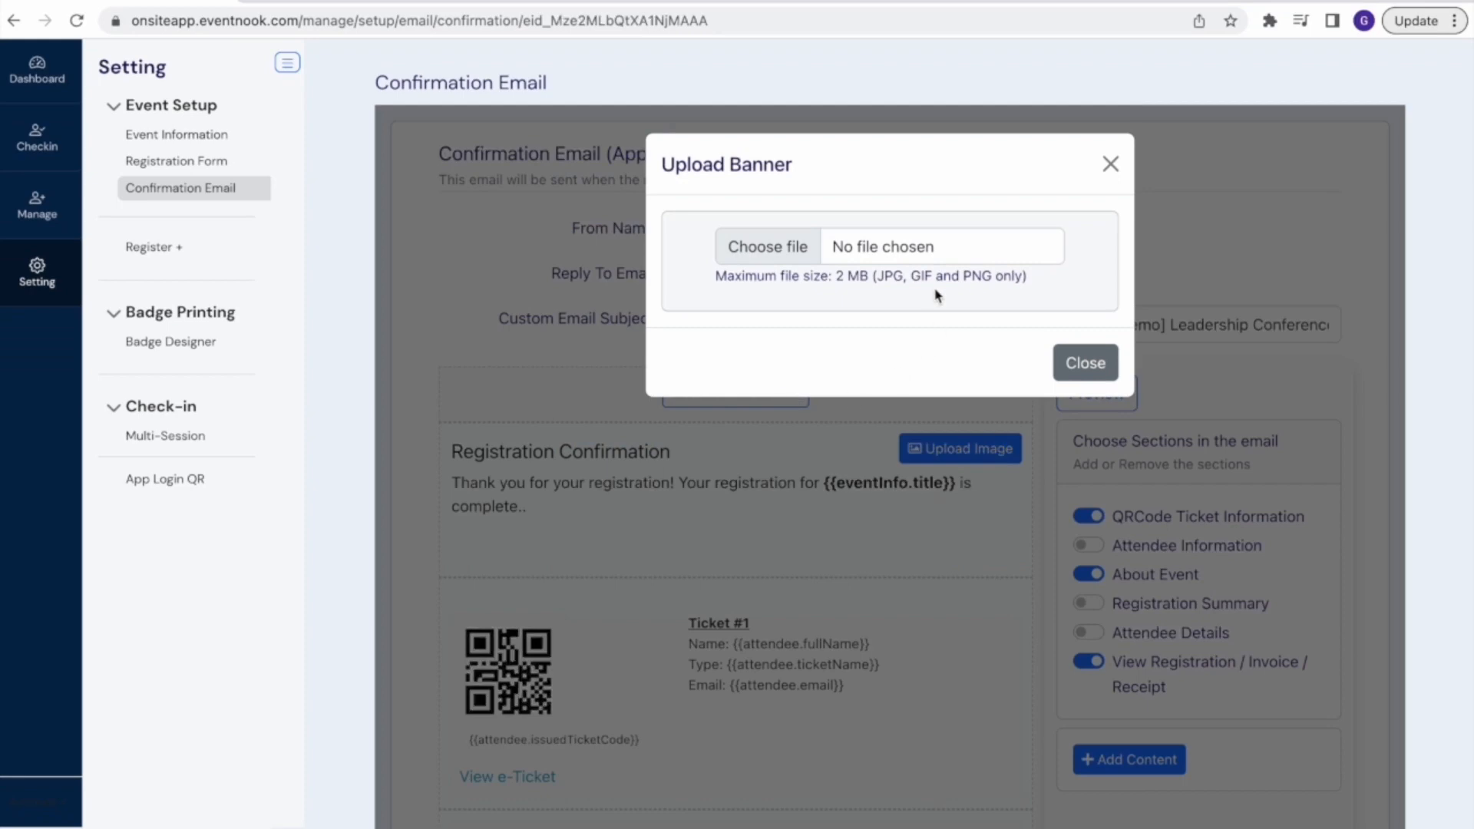
pyautogui.click(781, 250)
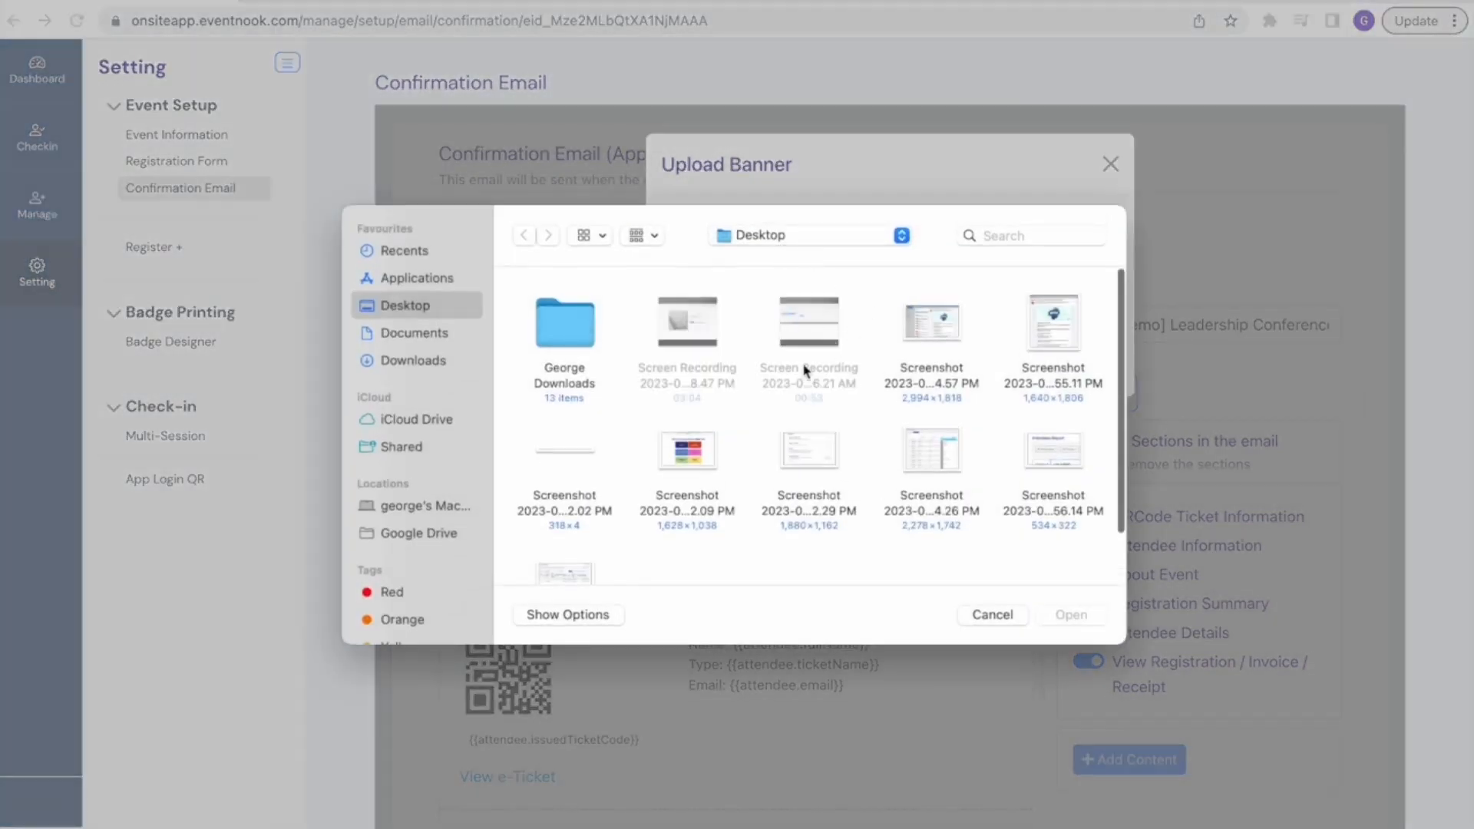
pyautogui.click(412, 361)
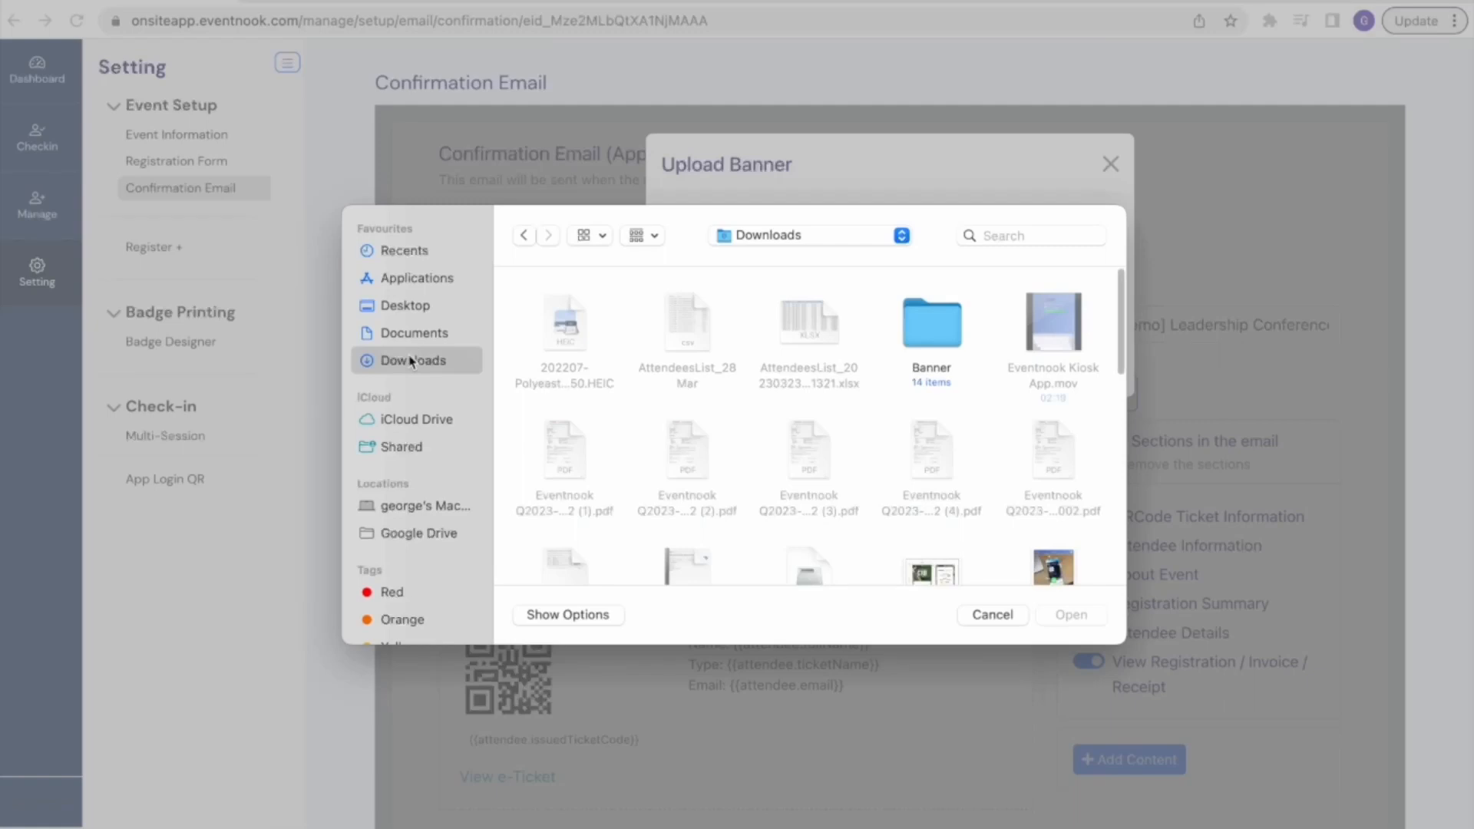
pyautogui.click(933, 328)
pyautogui.doubleClick(934, 330)
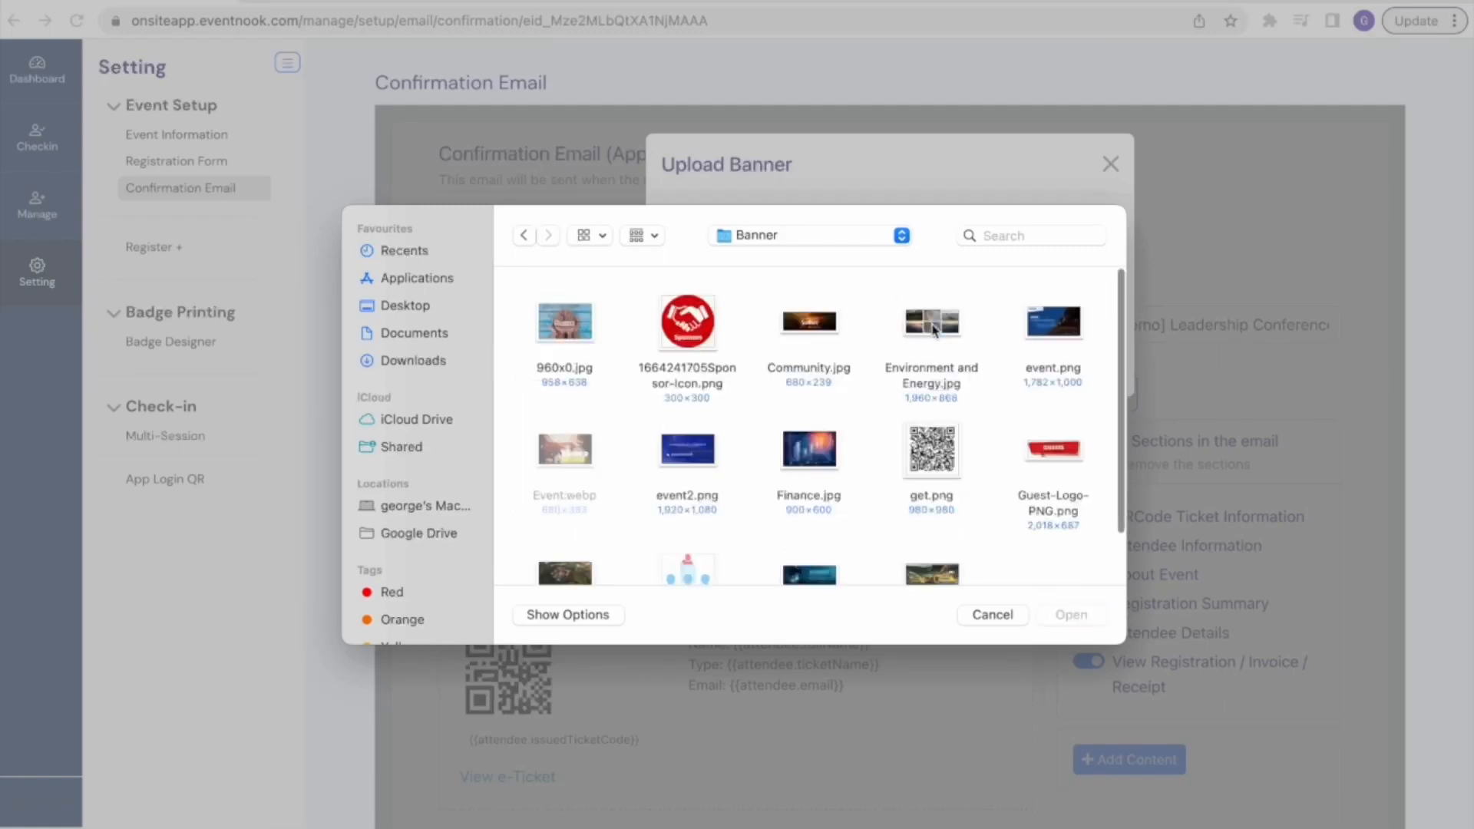
pyautogui.click(690, 472)
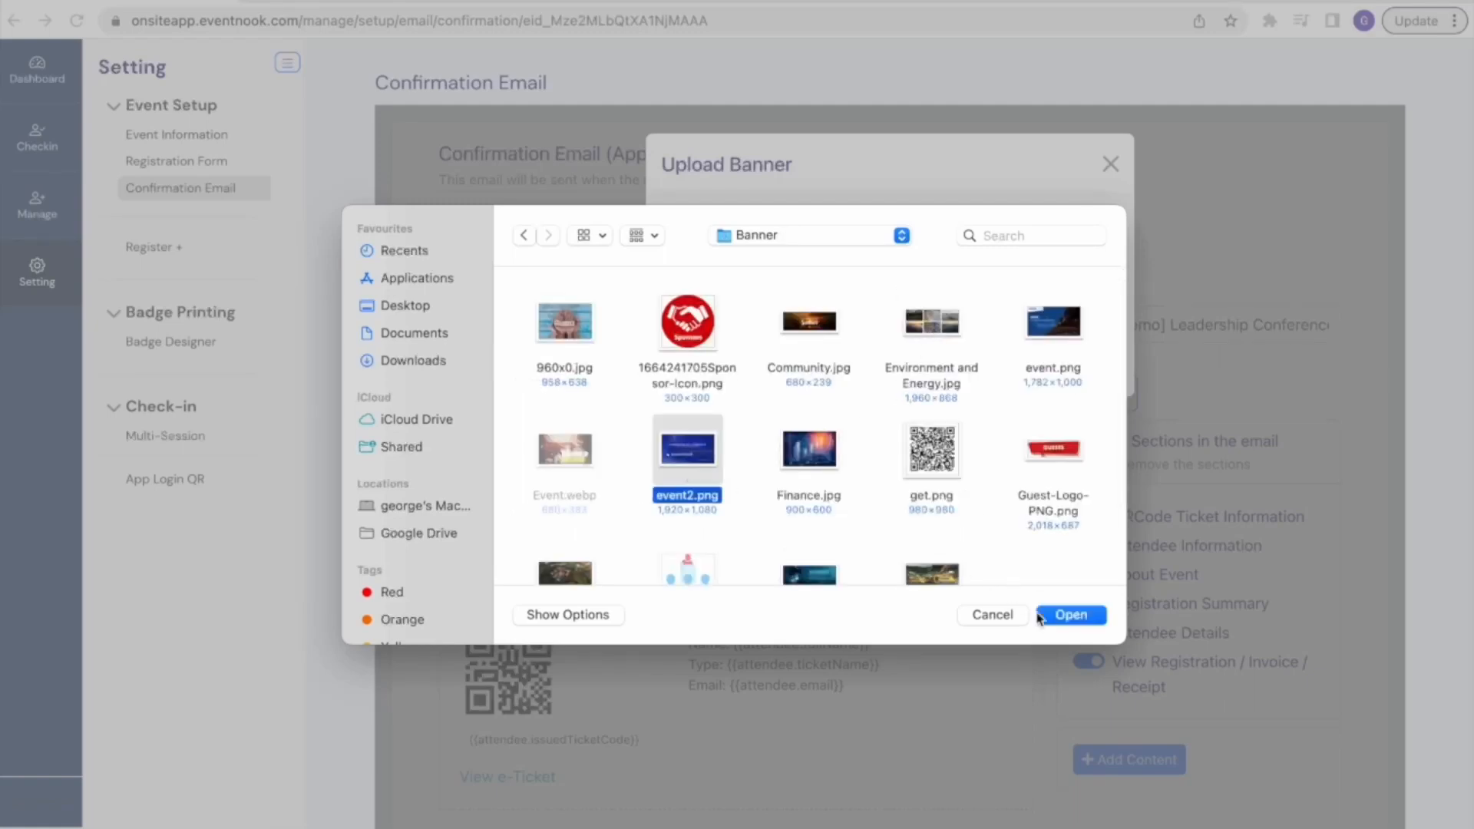
pyautogui.click(1063, 619)
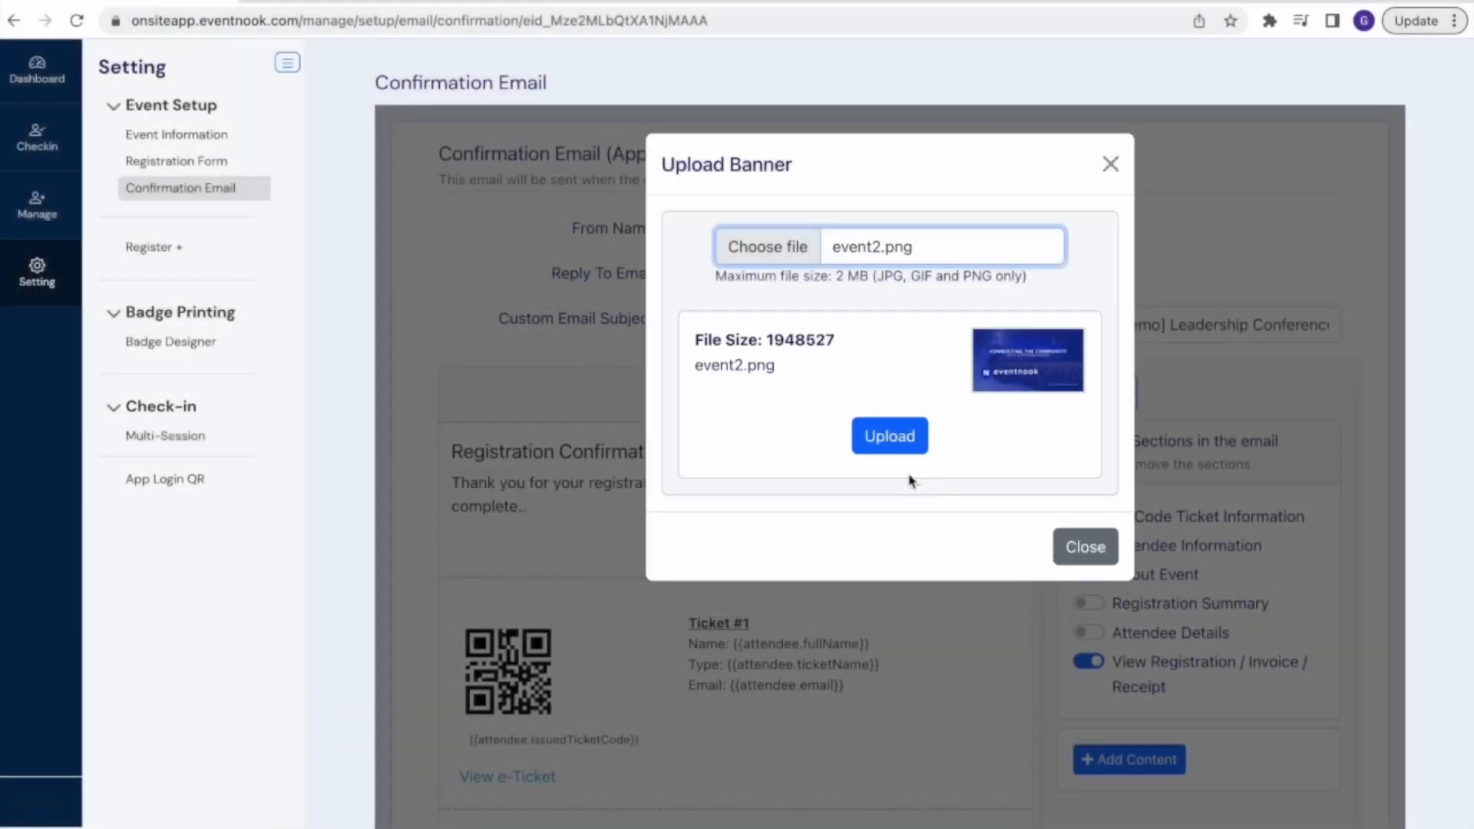
pyautogui.click(895, 443)
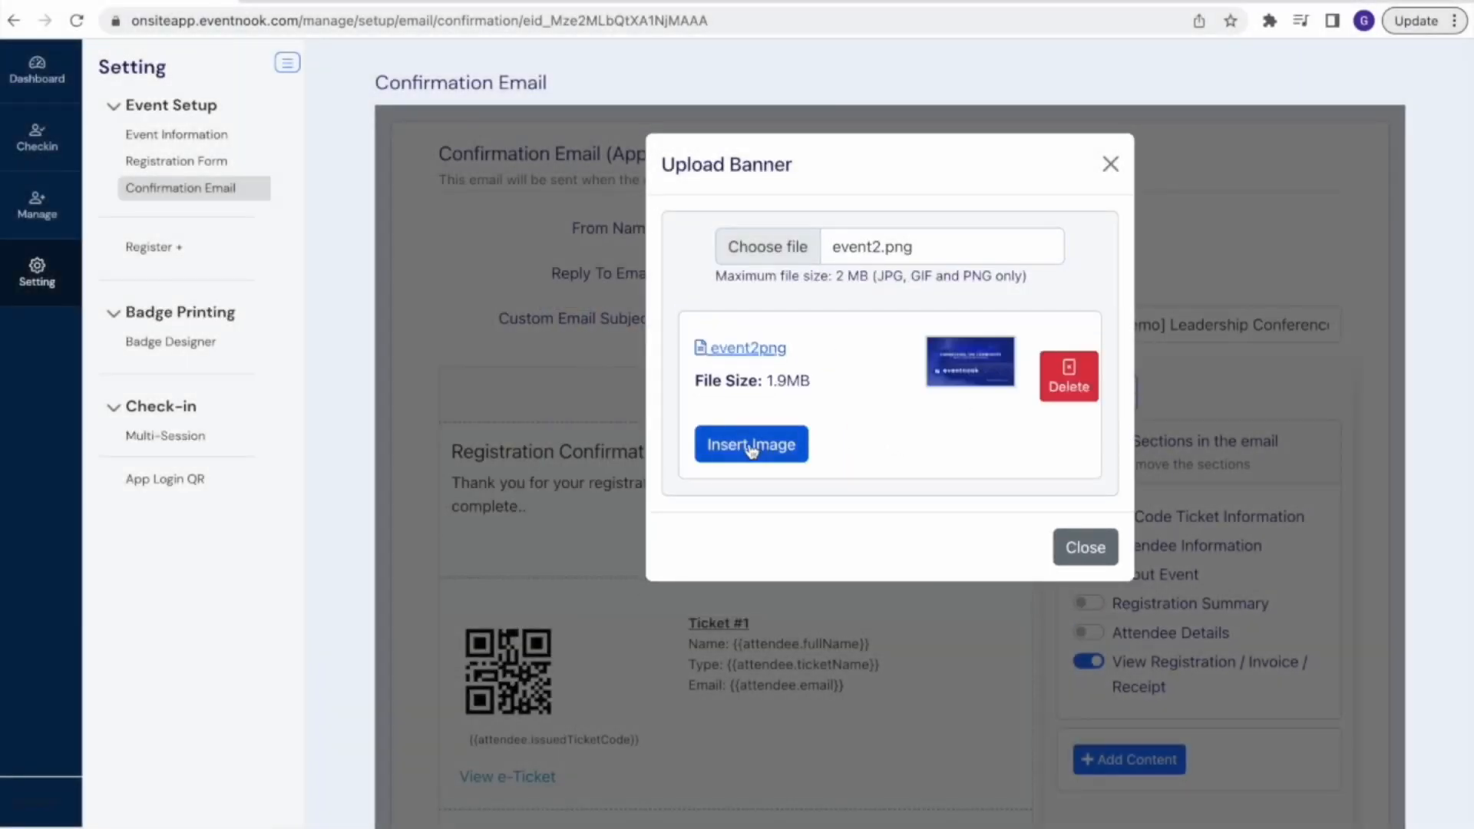
pyautogui.click(751, 447)
# Add the greeting line "Dear {{order.firstName}}{{order.lastName}}" above the thank-you text in the confirmation email, using merge fields for the names
pyautogui.scroll(-4, 854, 540)
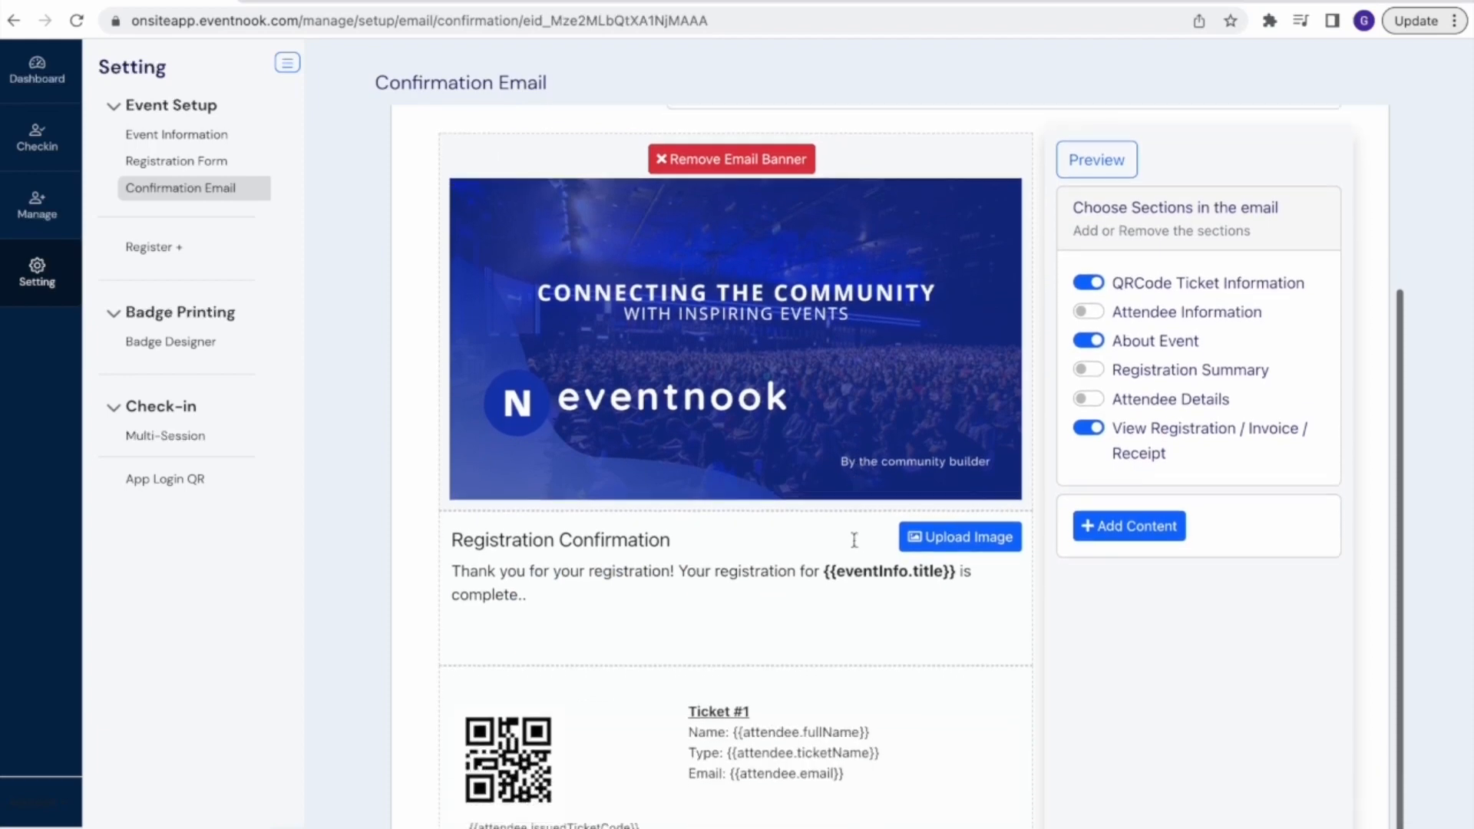
pyautogui.click(663, 545)
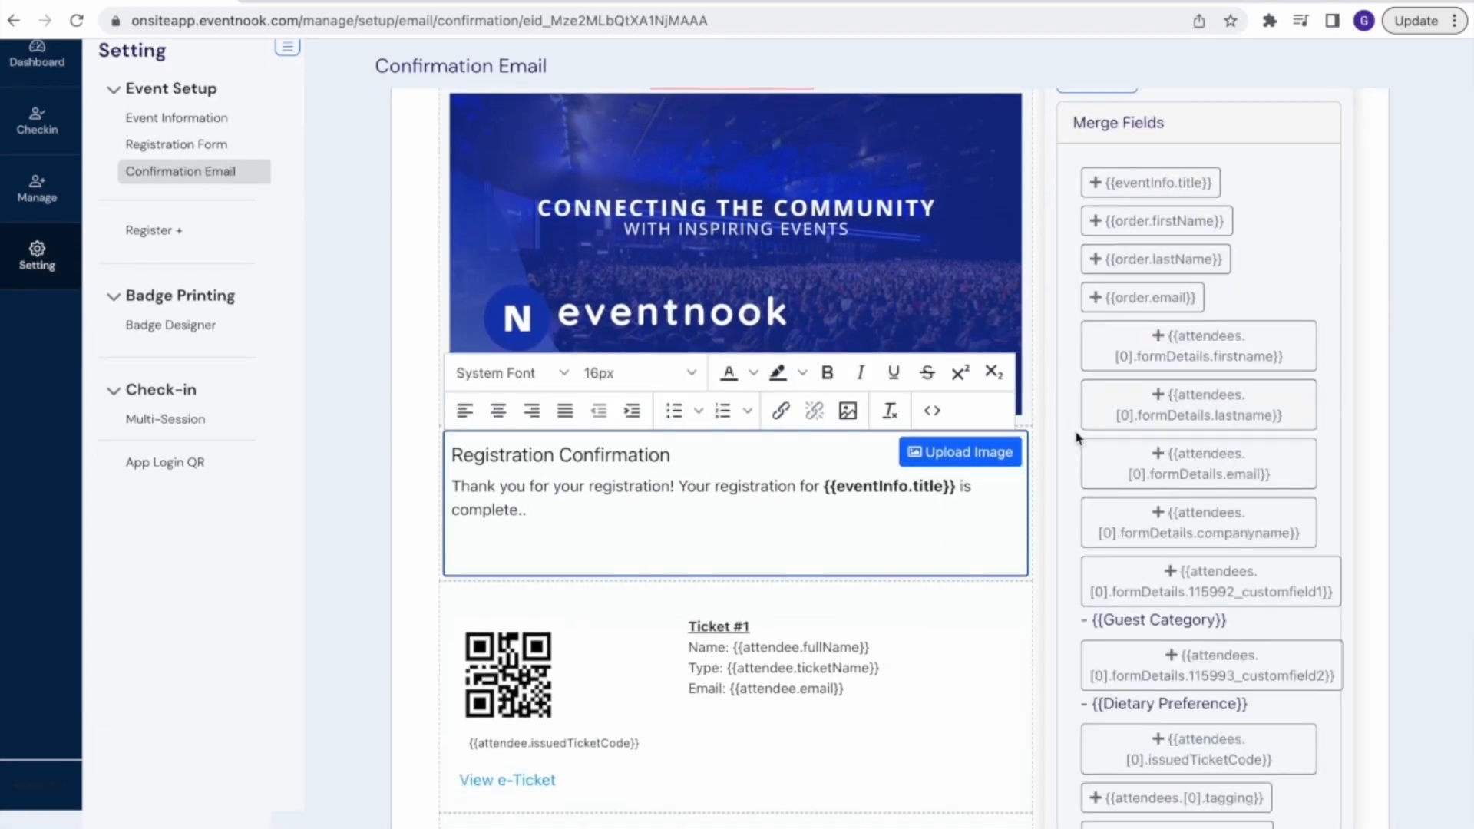
pyautogui.click(731, 458)
pyautogui.press('Return')
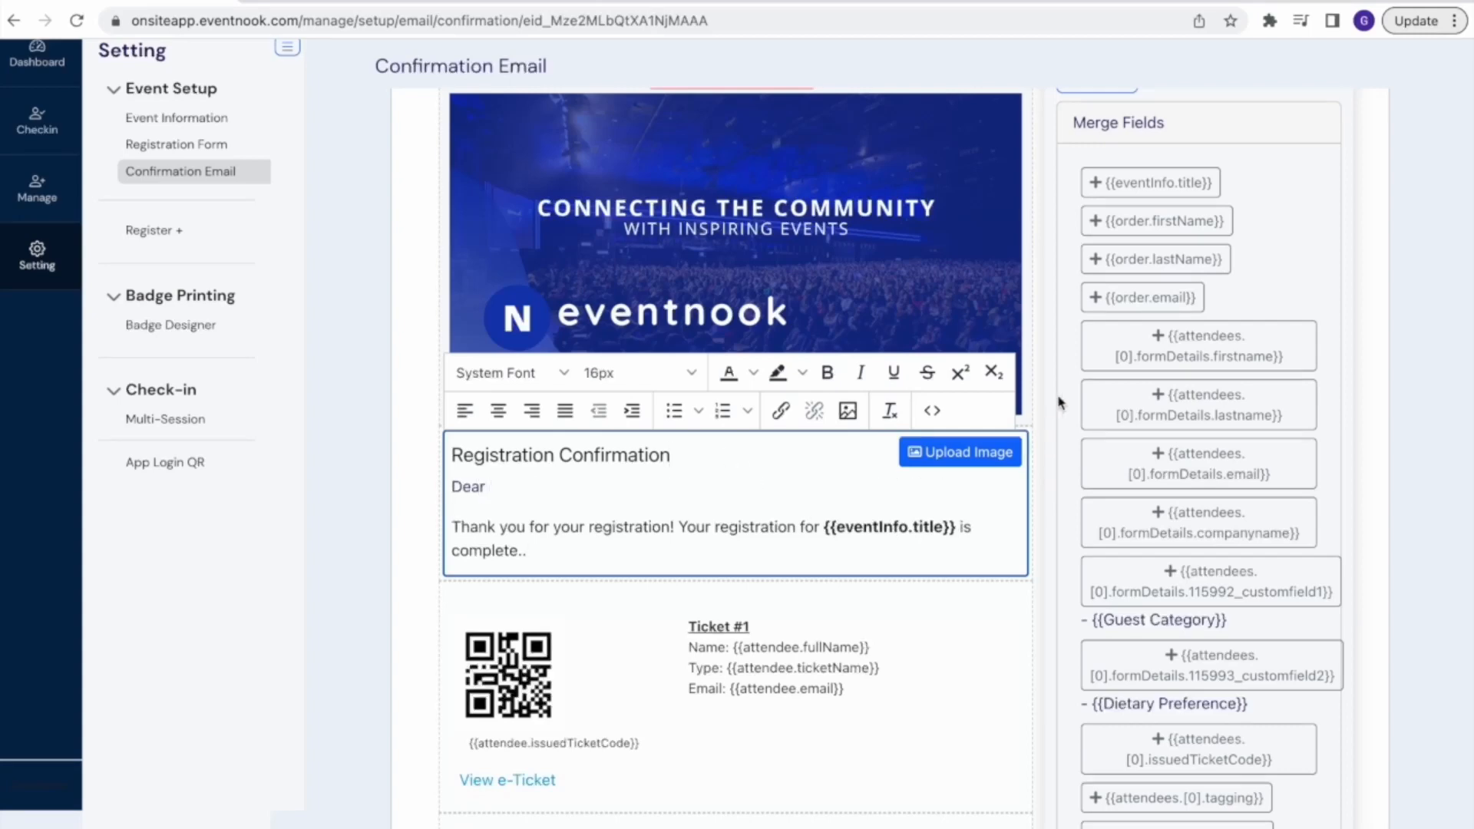
pyautogui.click(1163, 230)
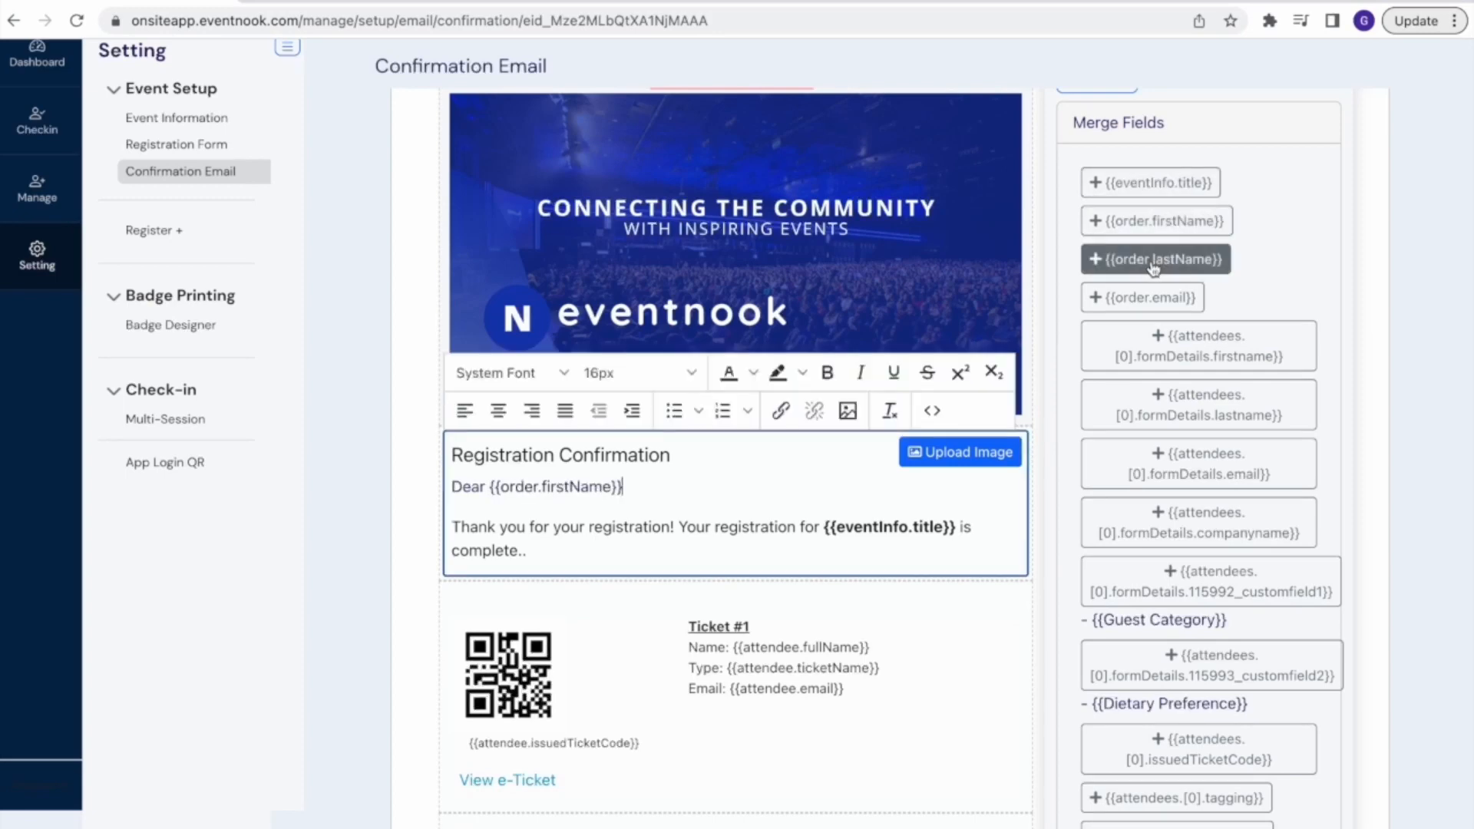
pyautogui.click(1154, 261)
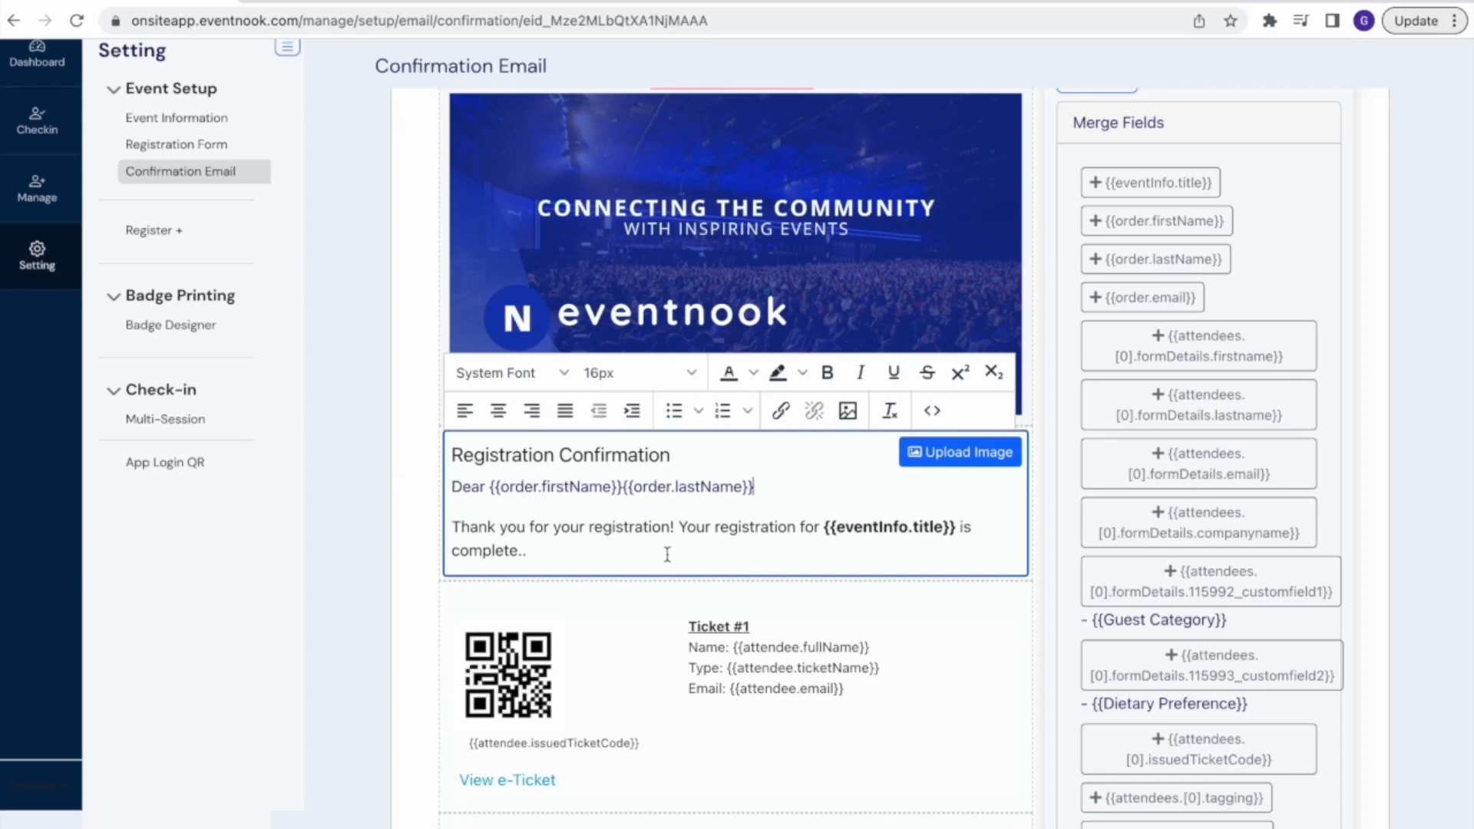
pyautogui.moveTo(454, 527); pyautogui.dragTo(535, 556)
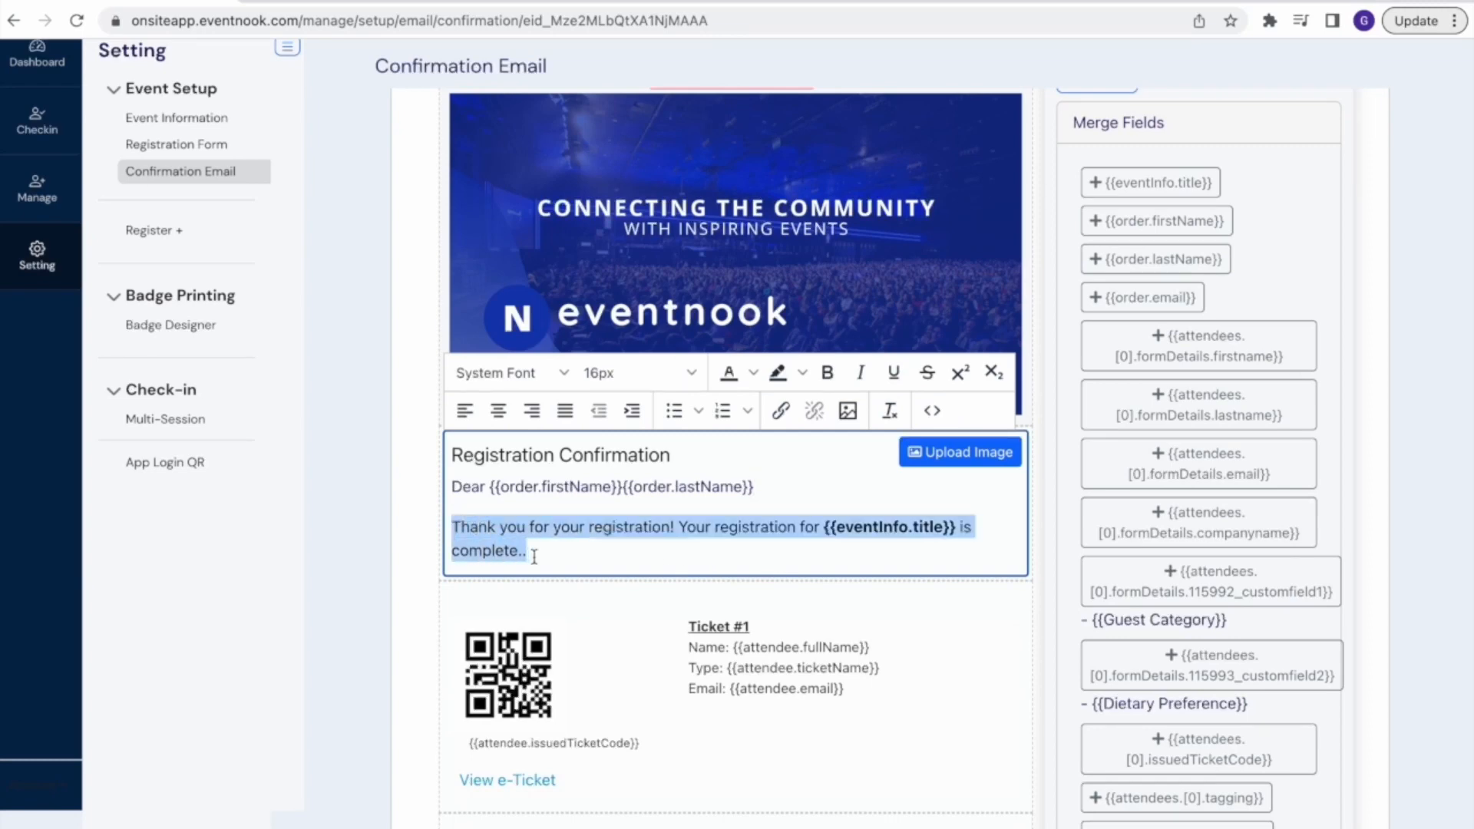
pyautogui.click(573, 554)
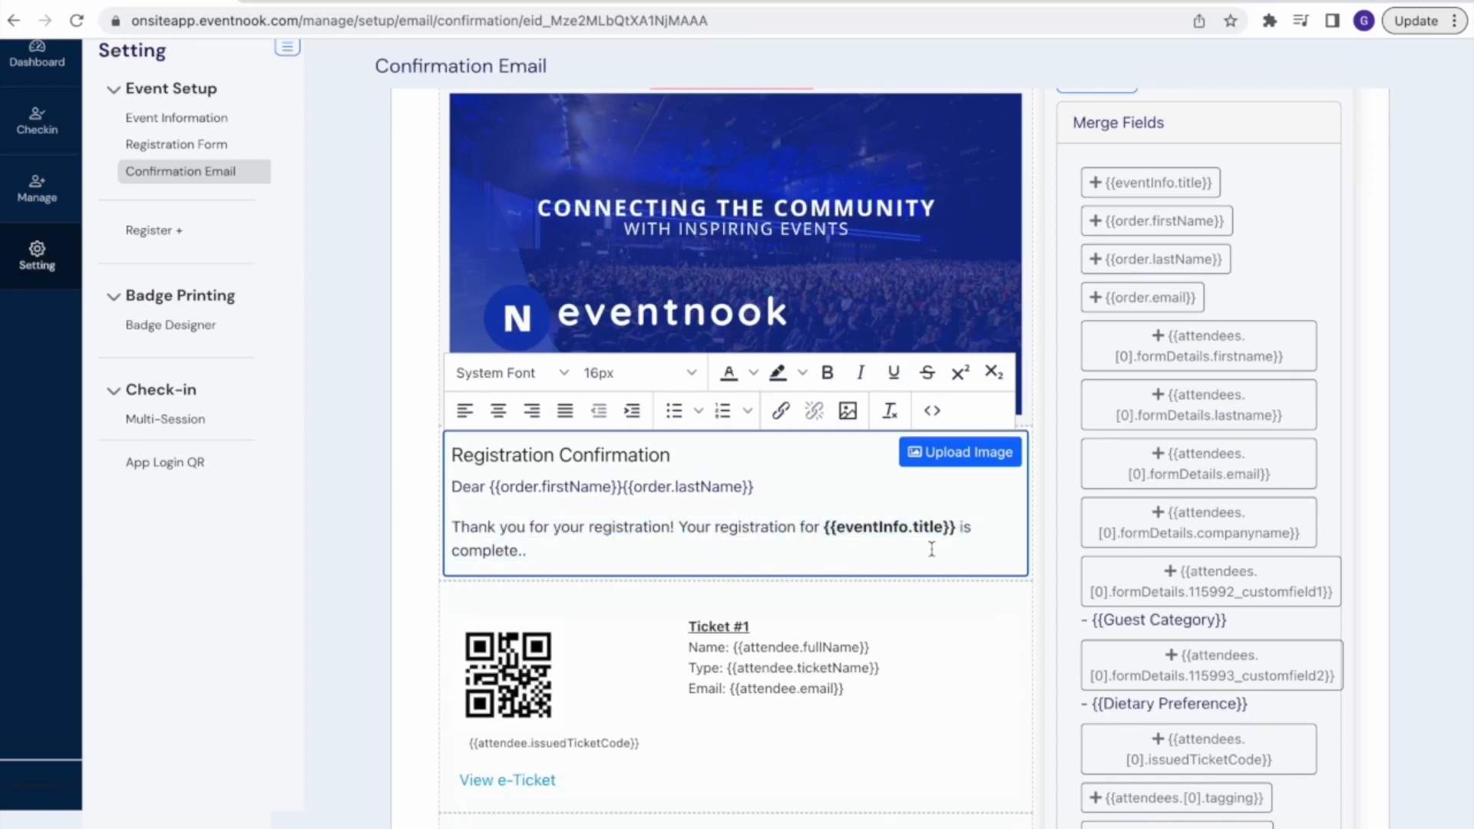
# Remove the About the event section from the confirmation email, and switch it back on
pyautogui.scroll(-4, 932, 550)
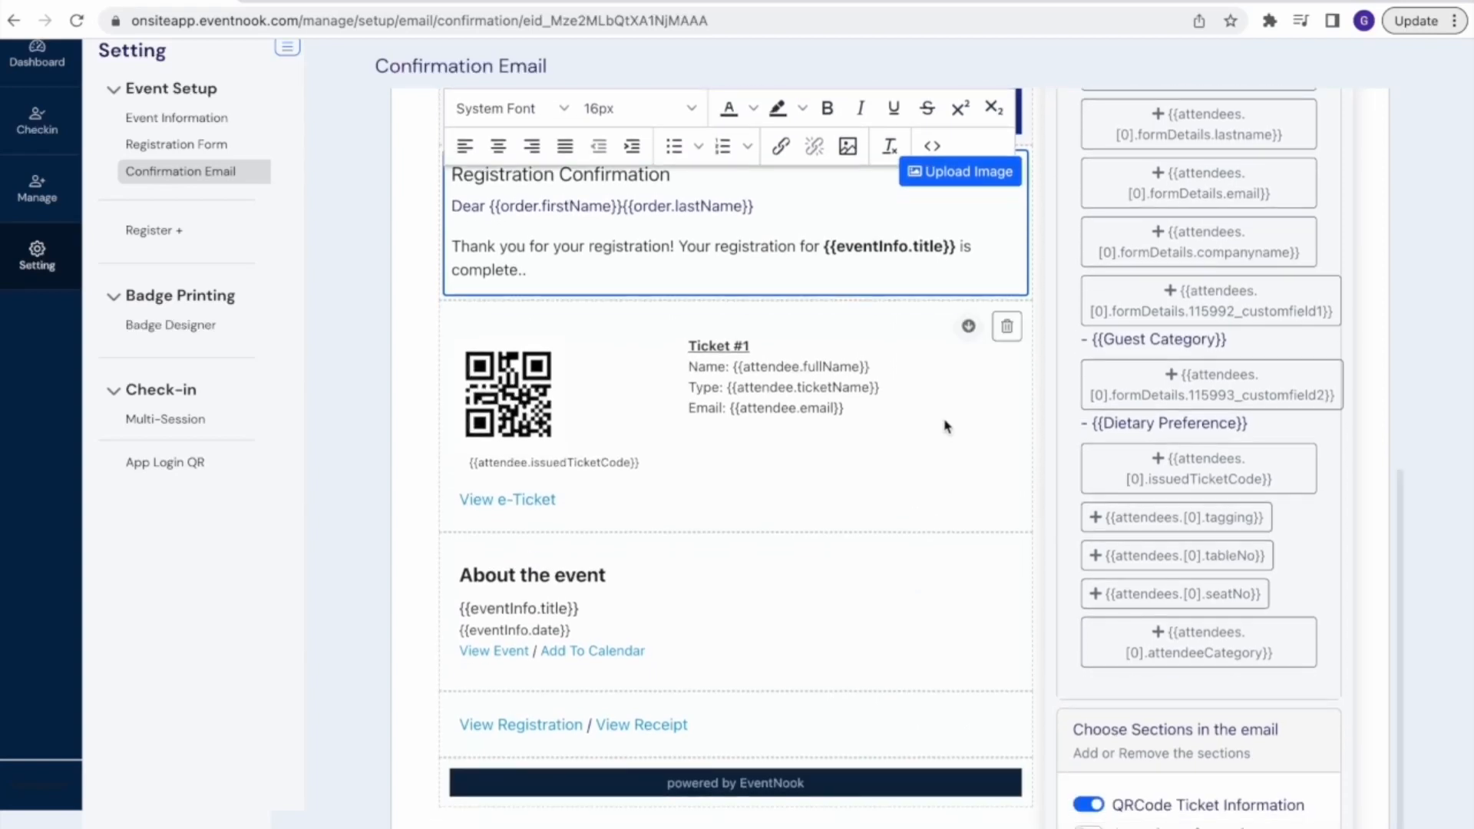
pyautogui.click(889, 612)
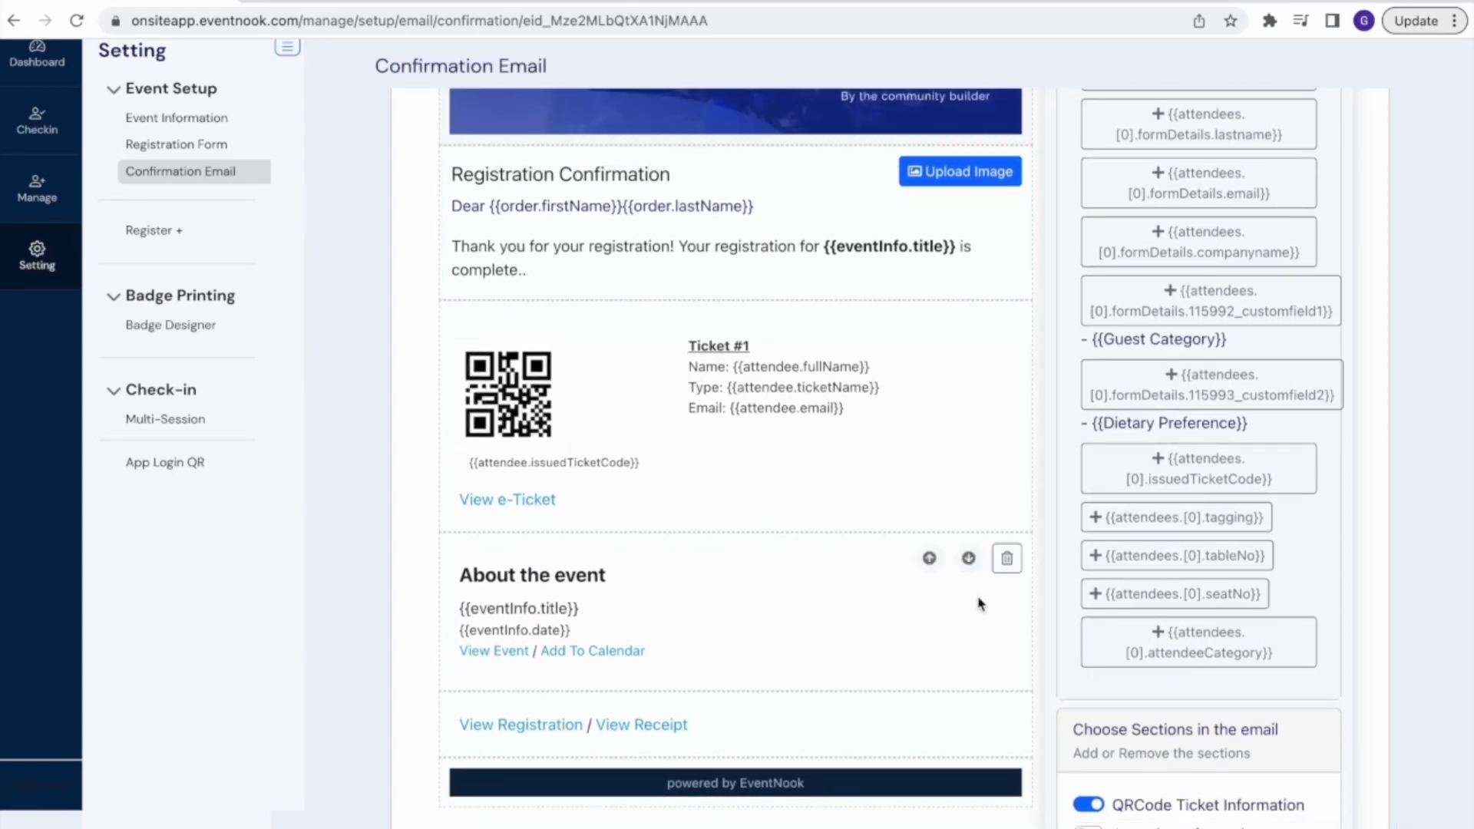
pyautogui.click(1006, 558)
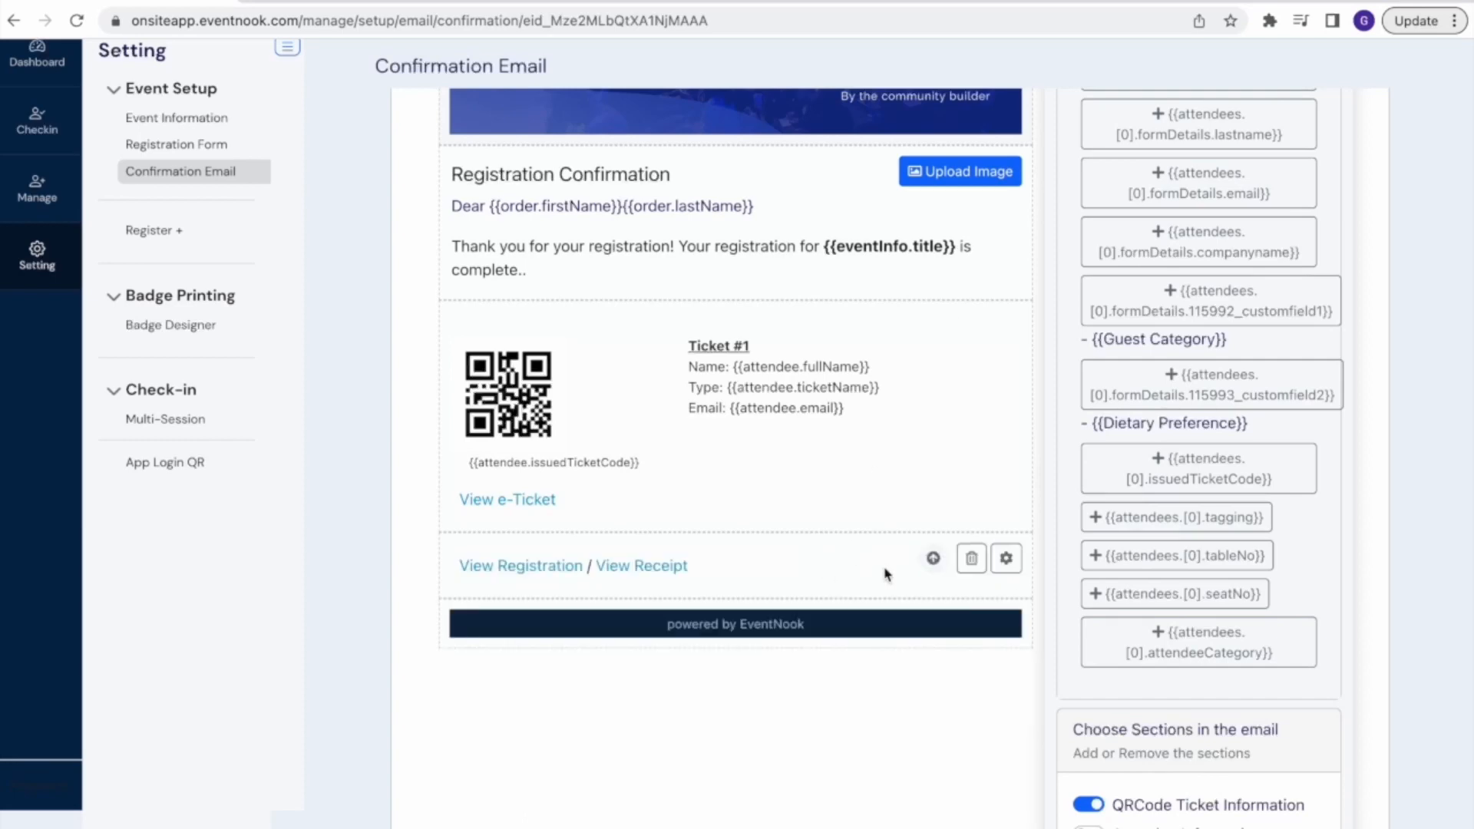
pyautogui.scroll(-5, 887, 574)
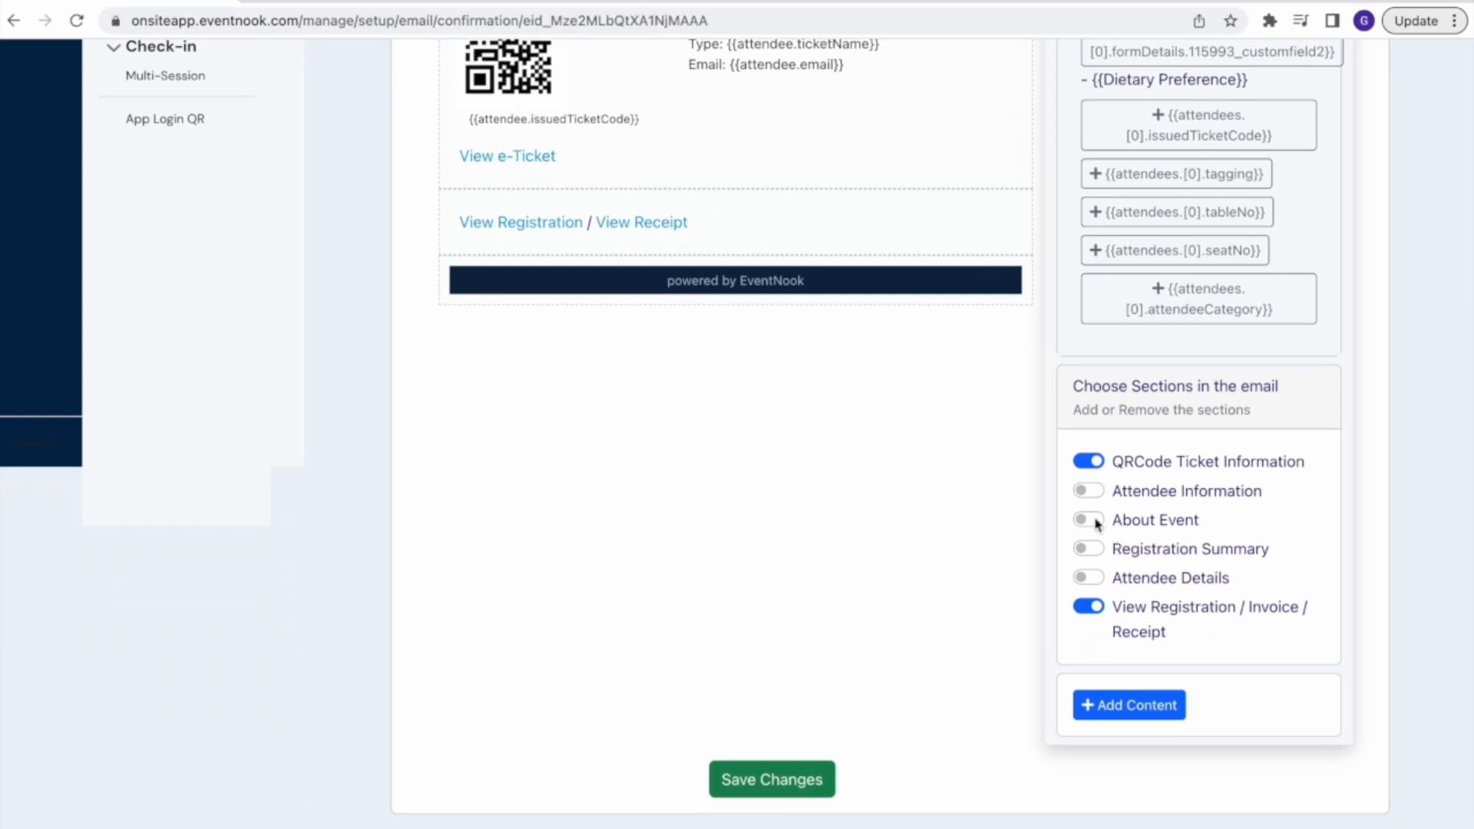
pyautogui.click(1090, 521)
# Include the Attendee Details section in the confirmation email
pyautogui.click(1087, 579)
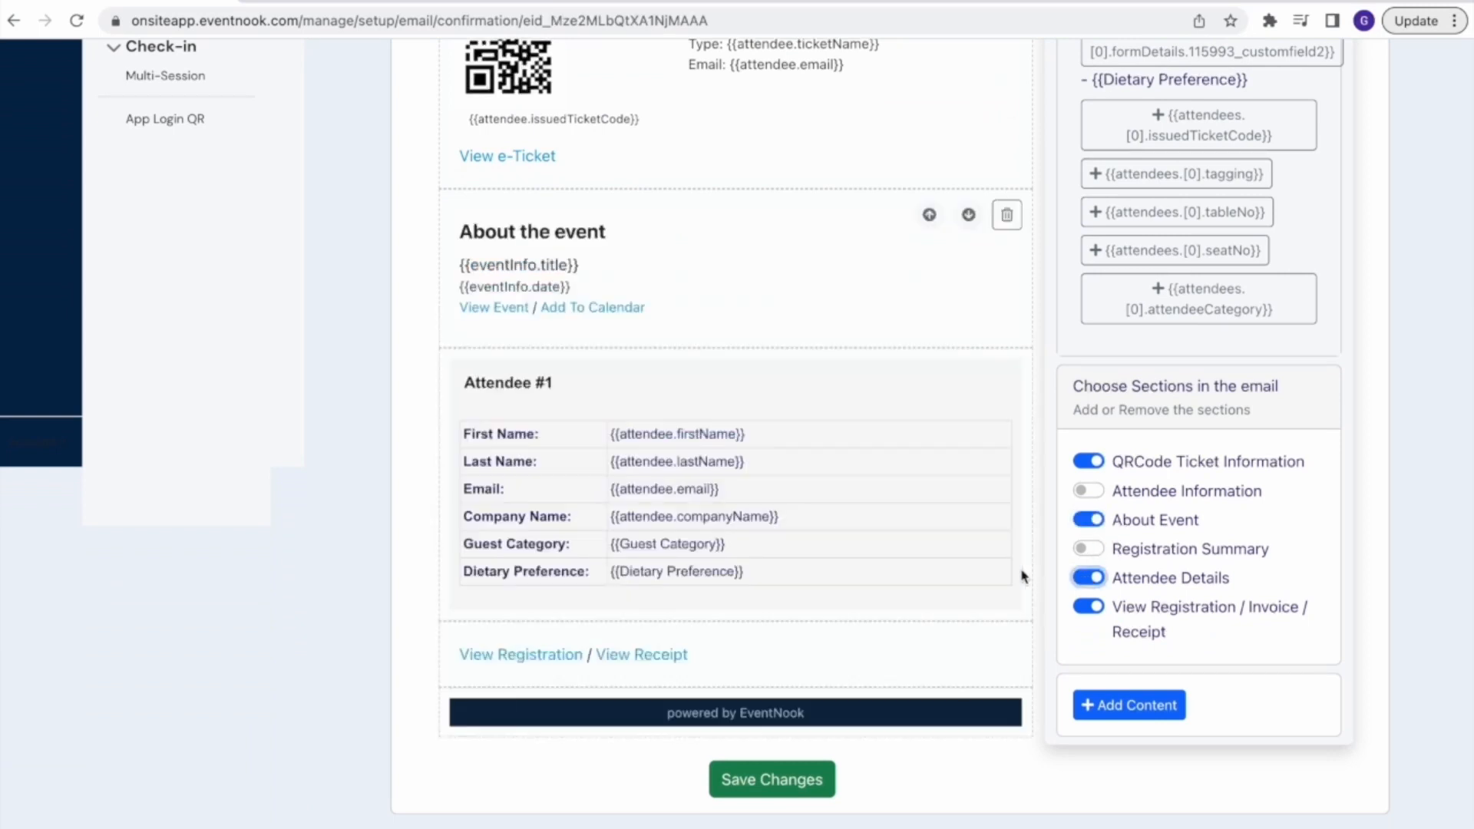
pyautogui.scroll(-1, 991, 567)
pyautogui.scroll(10, 993, 567)
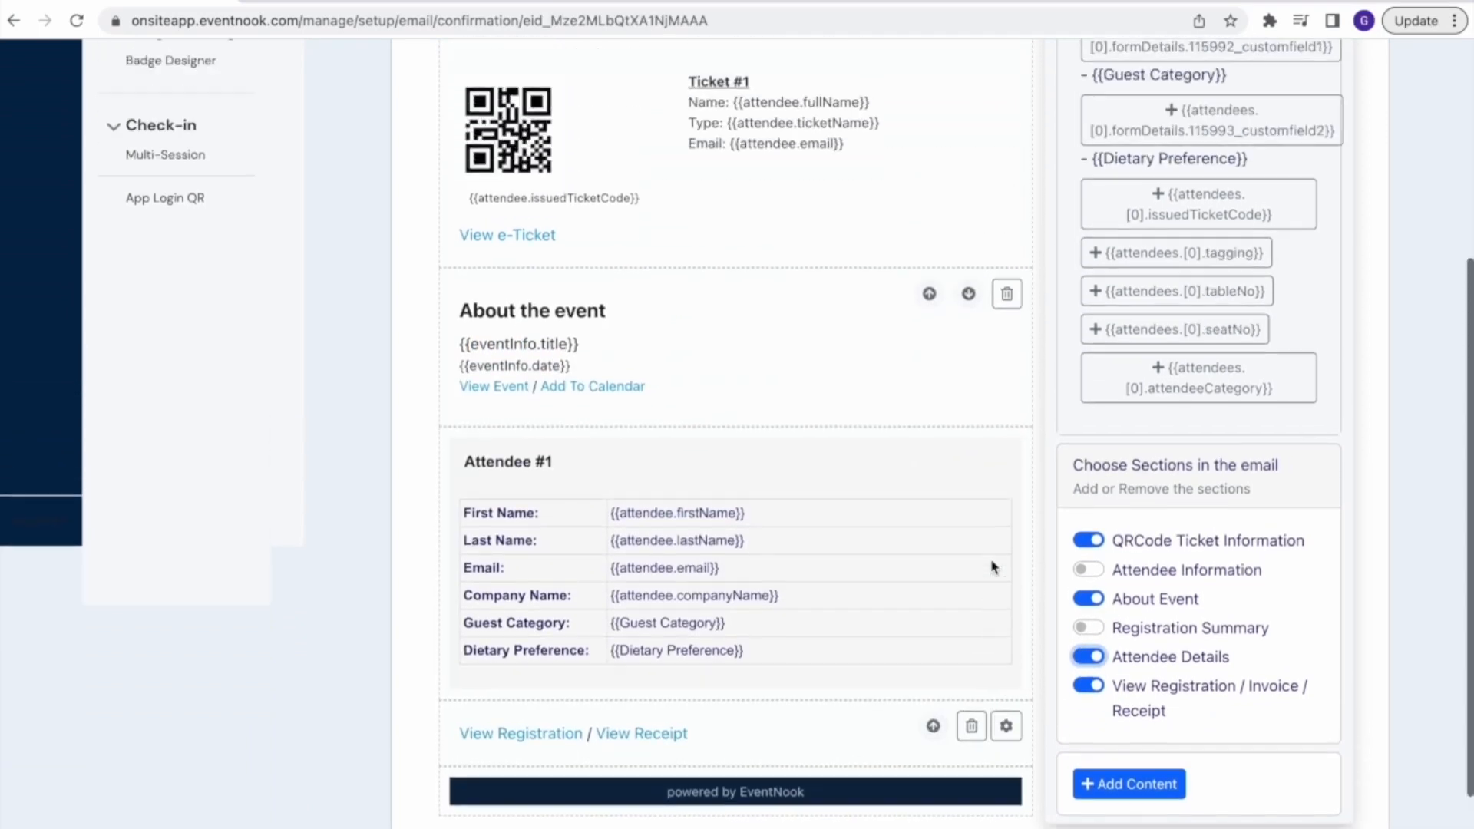
# Preview the confirmation email and examine its banner, greeting, ticket, event information and attendee details
pyautogui.scroll(4, 992, 562)
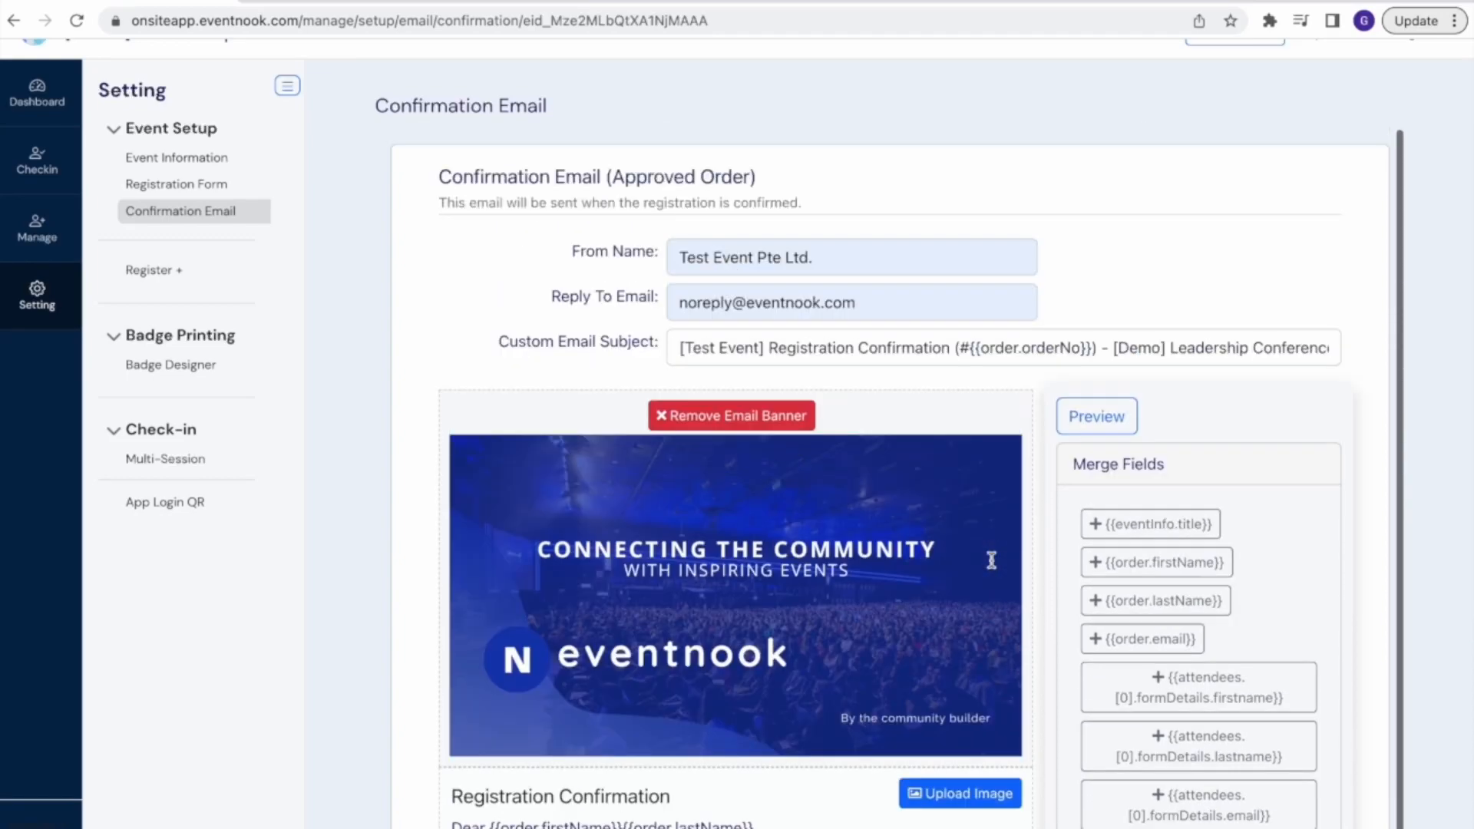
pyautogui.scroll(-12, 991, 560)
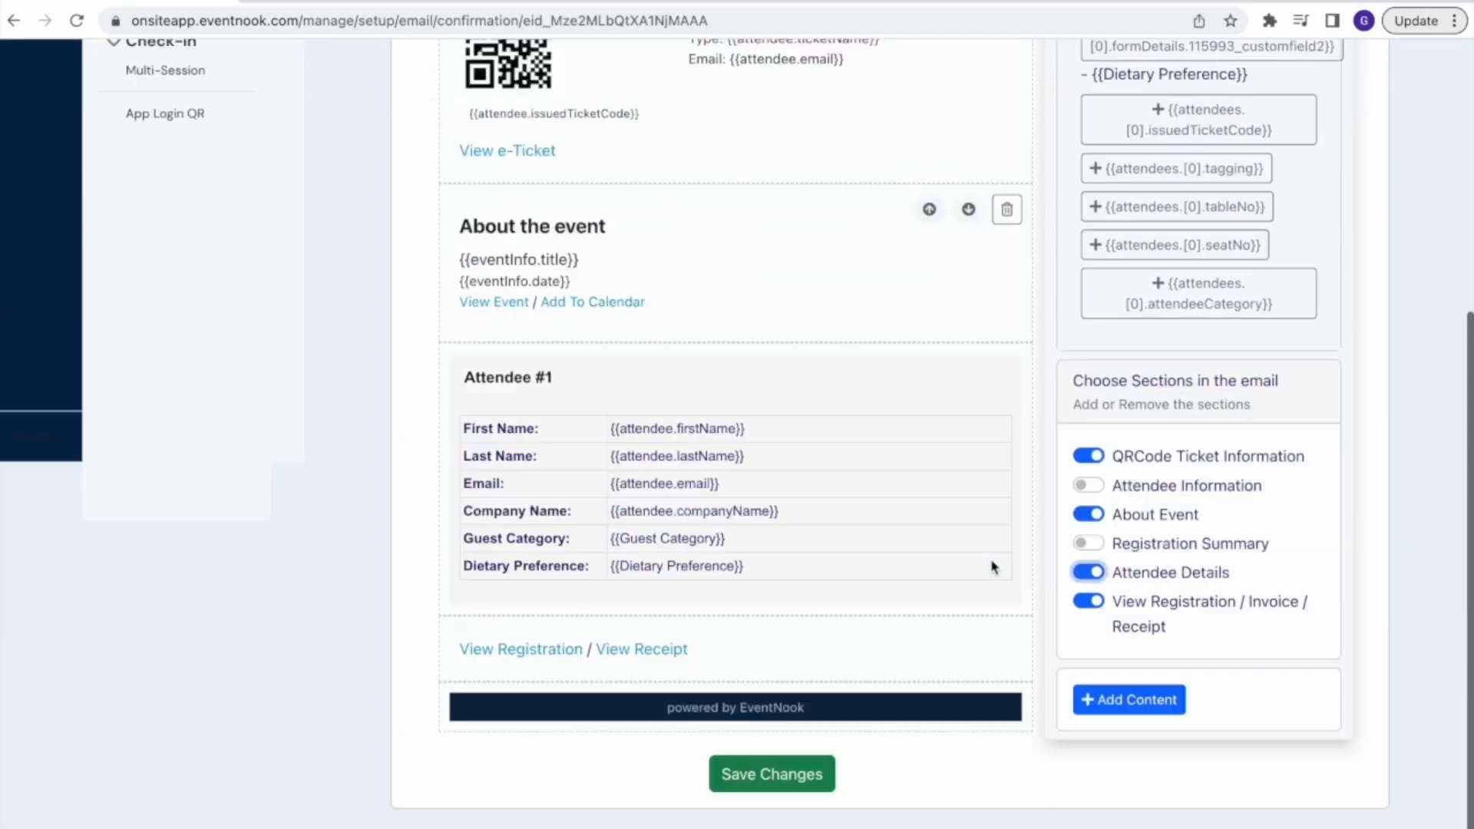
pyautogui.scroll(7, 993, 568)
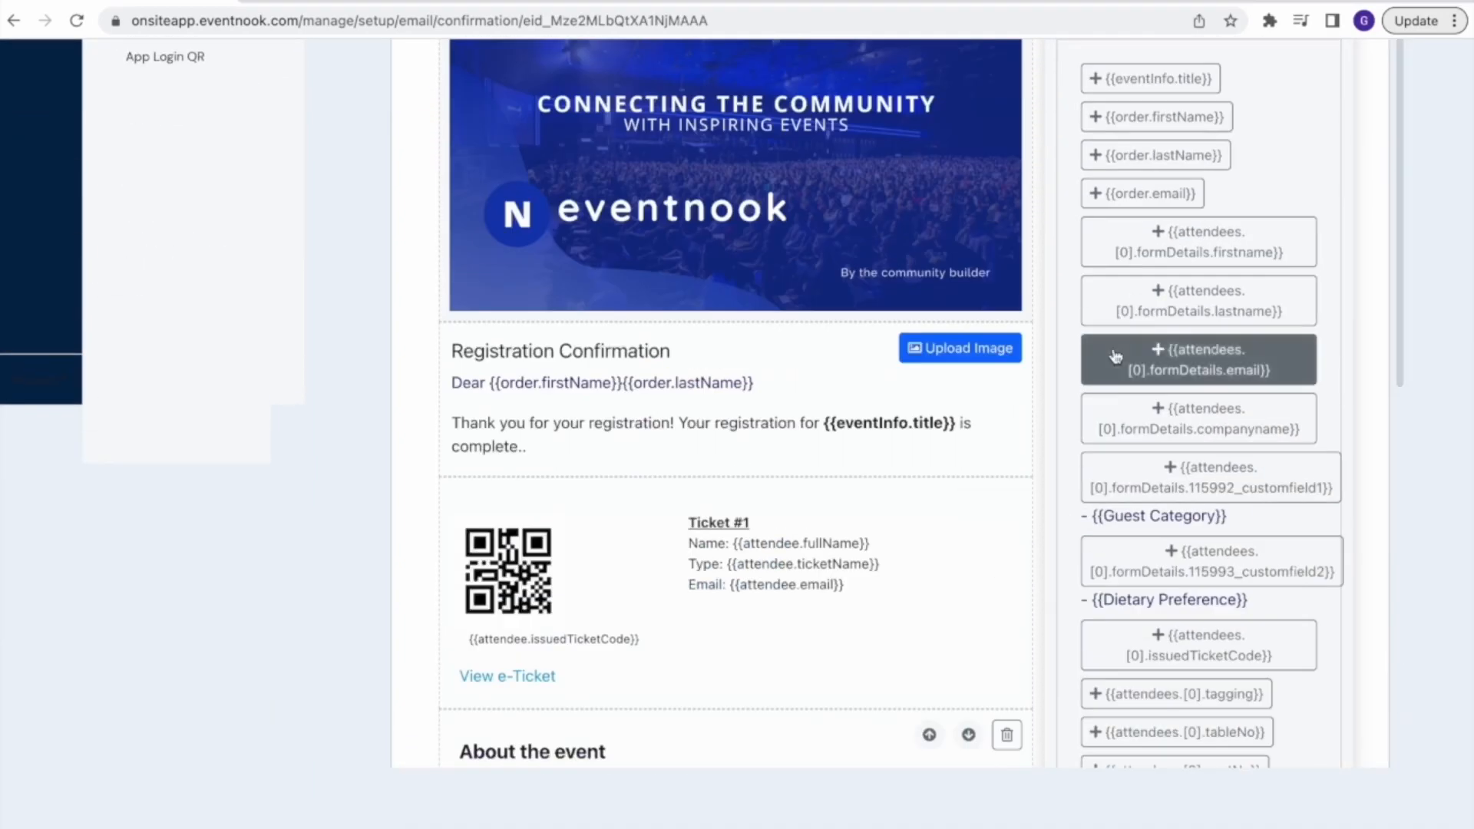
pyautogui.scroll(6, 1116, 358)
pyautogui.scroll(-1, 1116, 357)
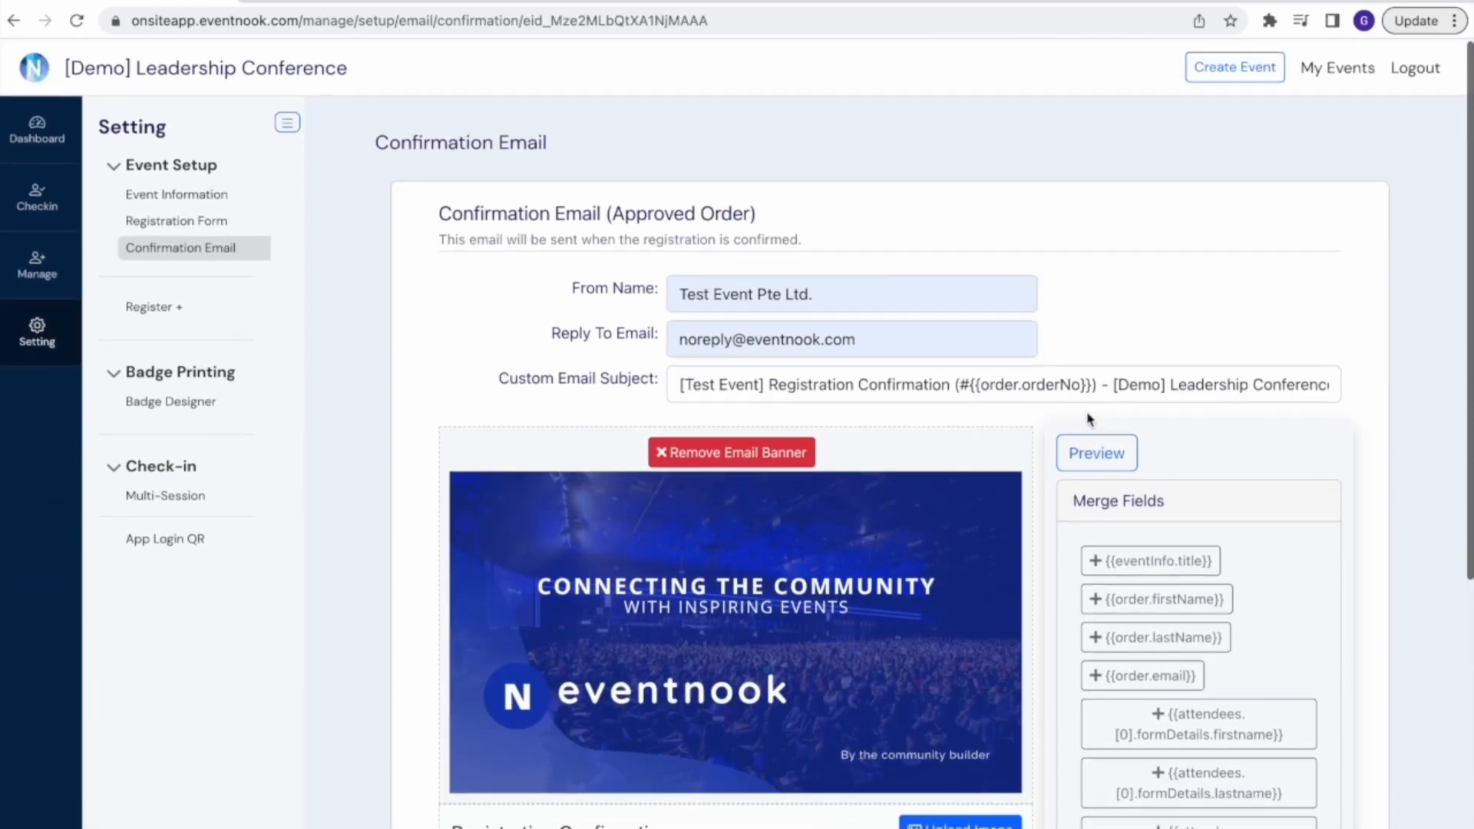
pyautogui.click(1092, 454)
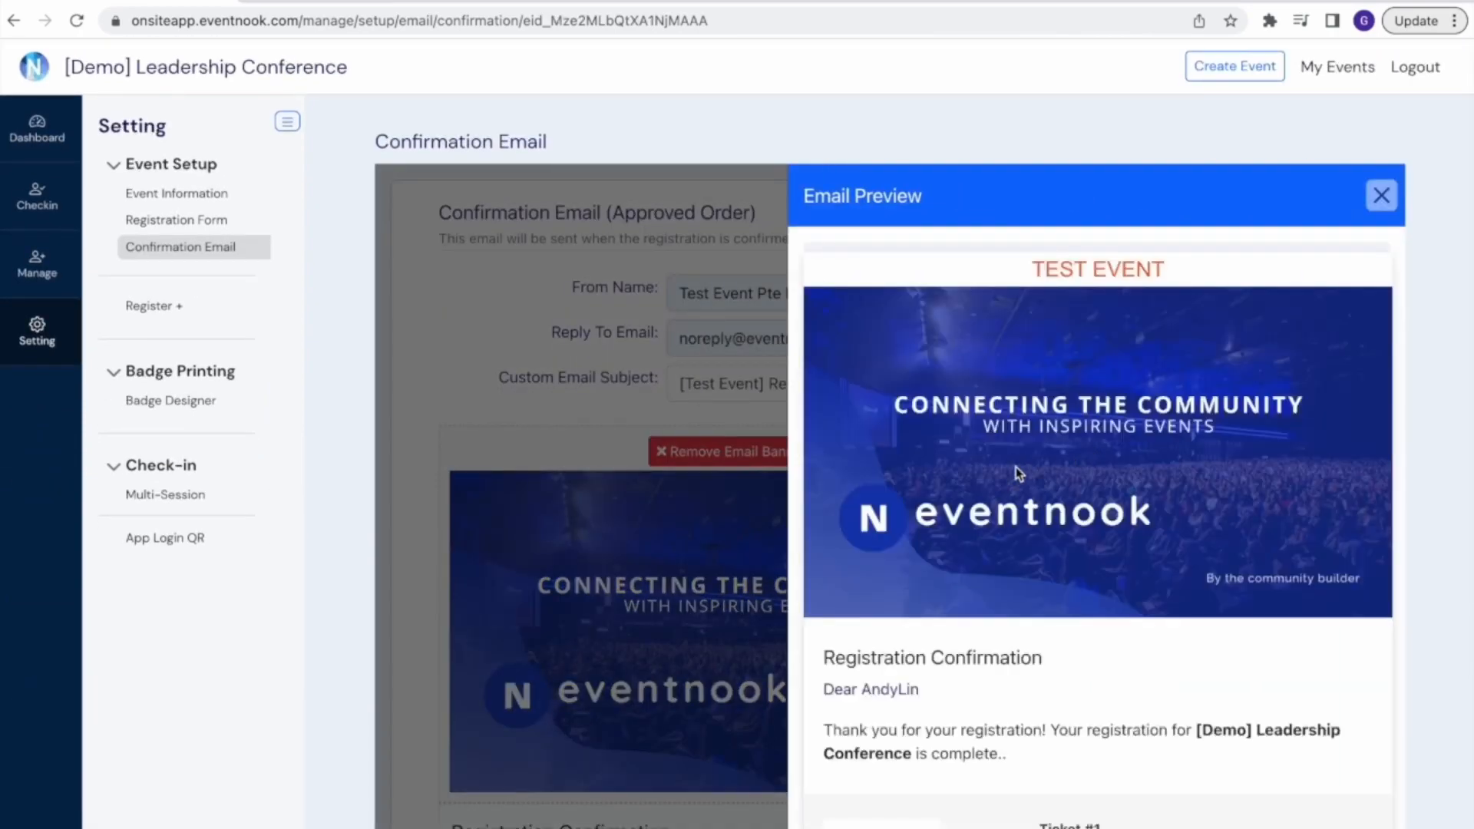
pyautogui.scroll(-3, 1016, 470)
pyautogui.scroll(-5, 1015, 469)
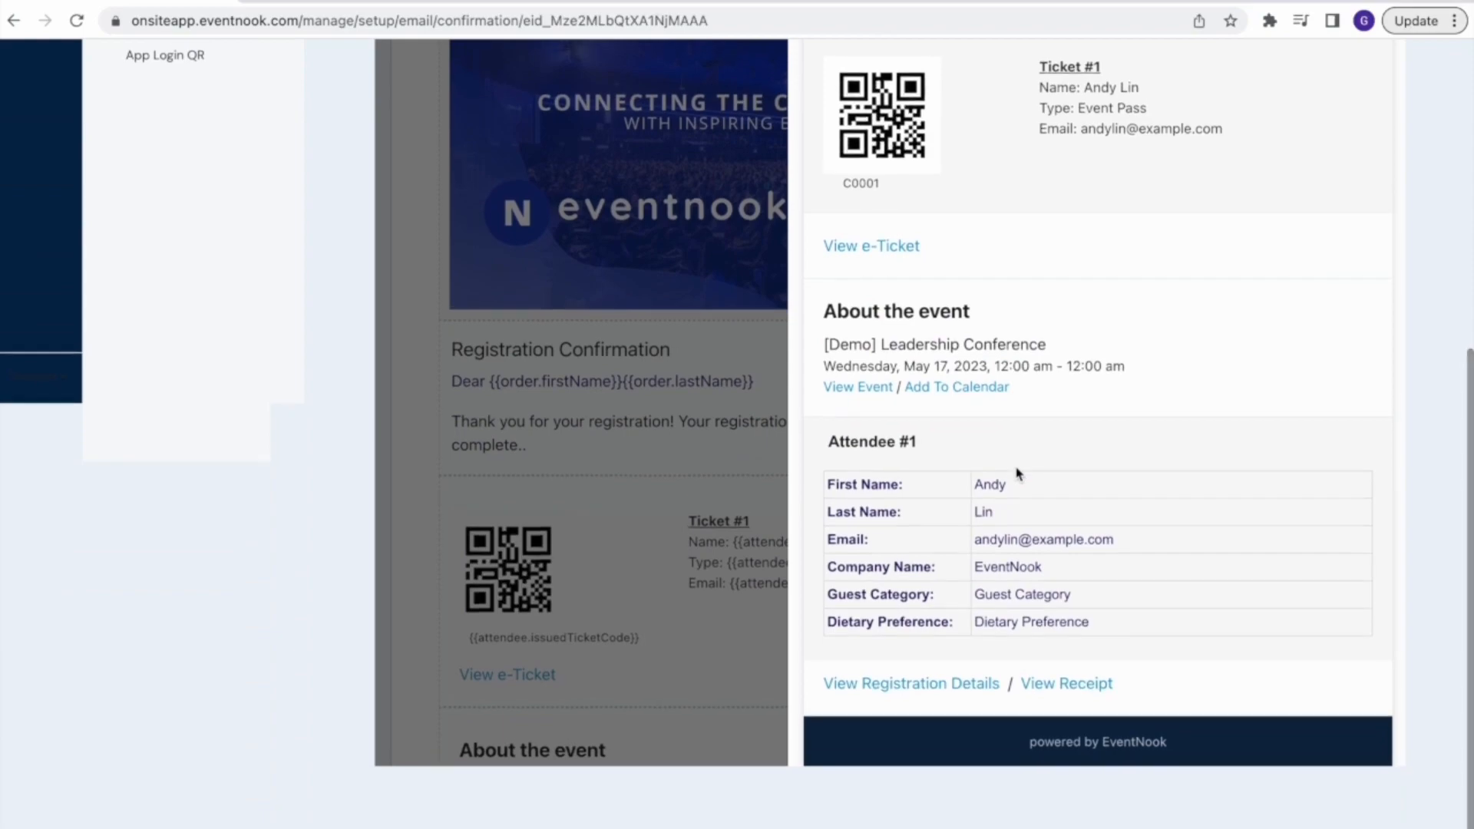
pyautogui.scroll(10, 1016, 470)
pyautogui.scroll(-1, 1016, 467)
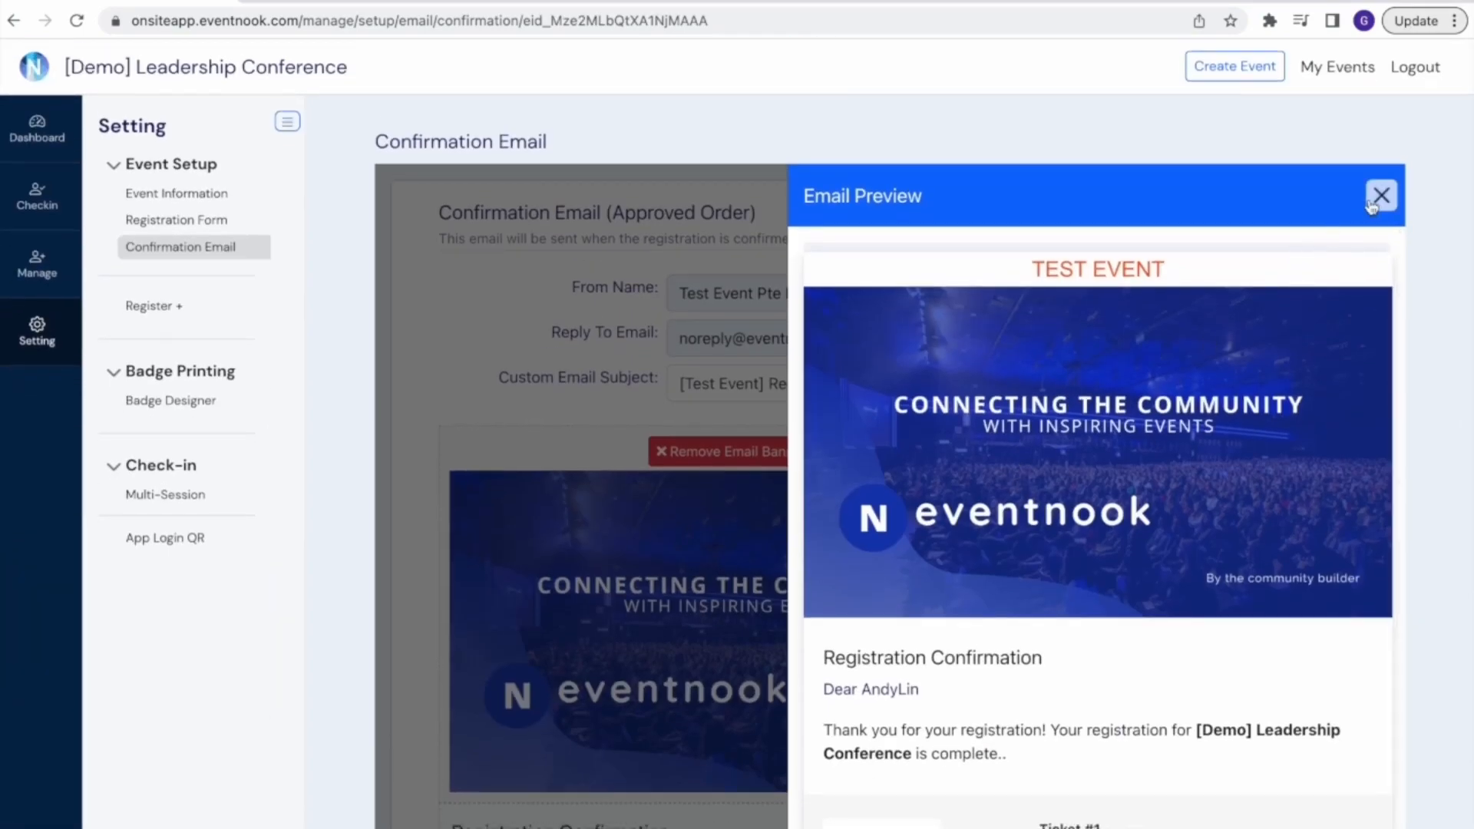
# Close the email preview and save the confirmation email settings
pyautogui.click(1372, 206)
pyautogui.scroll(-8, 1016, 421)
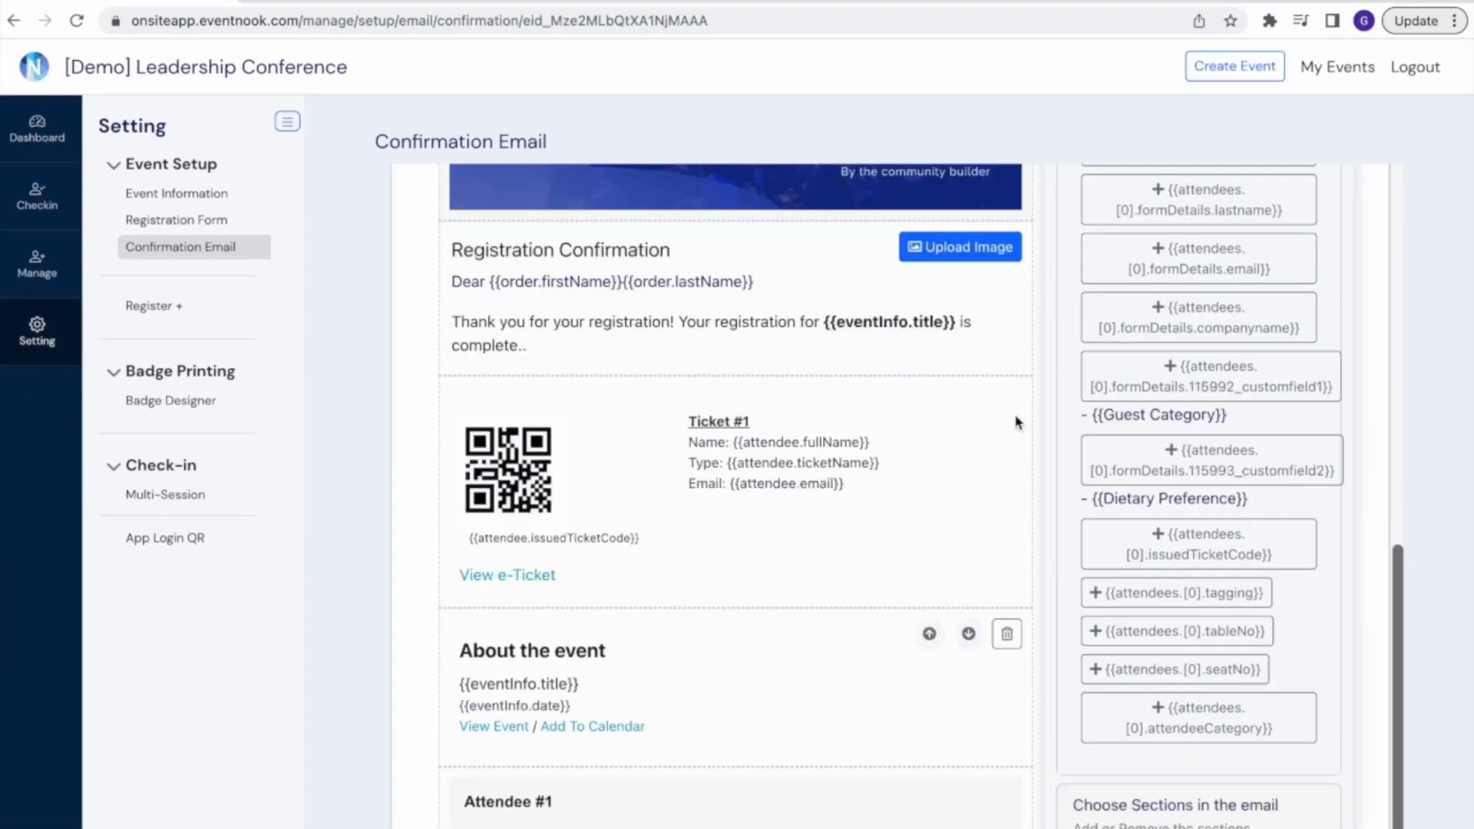
pyautogui.scroll(-7, 1016, 421)
pyautogui.click(747, 717)
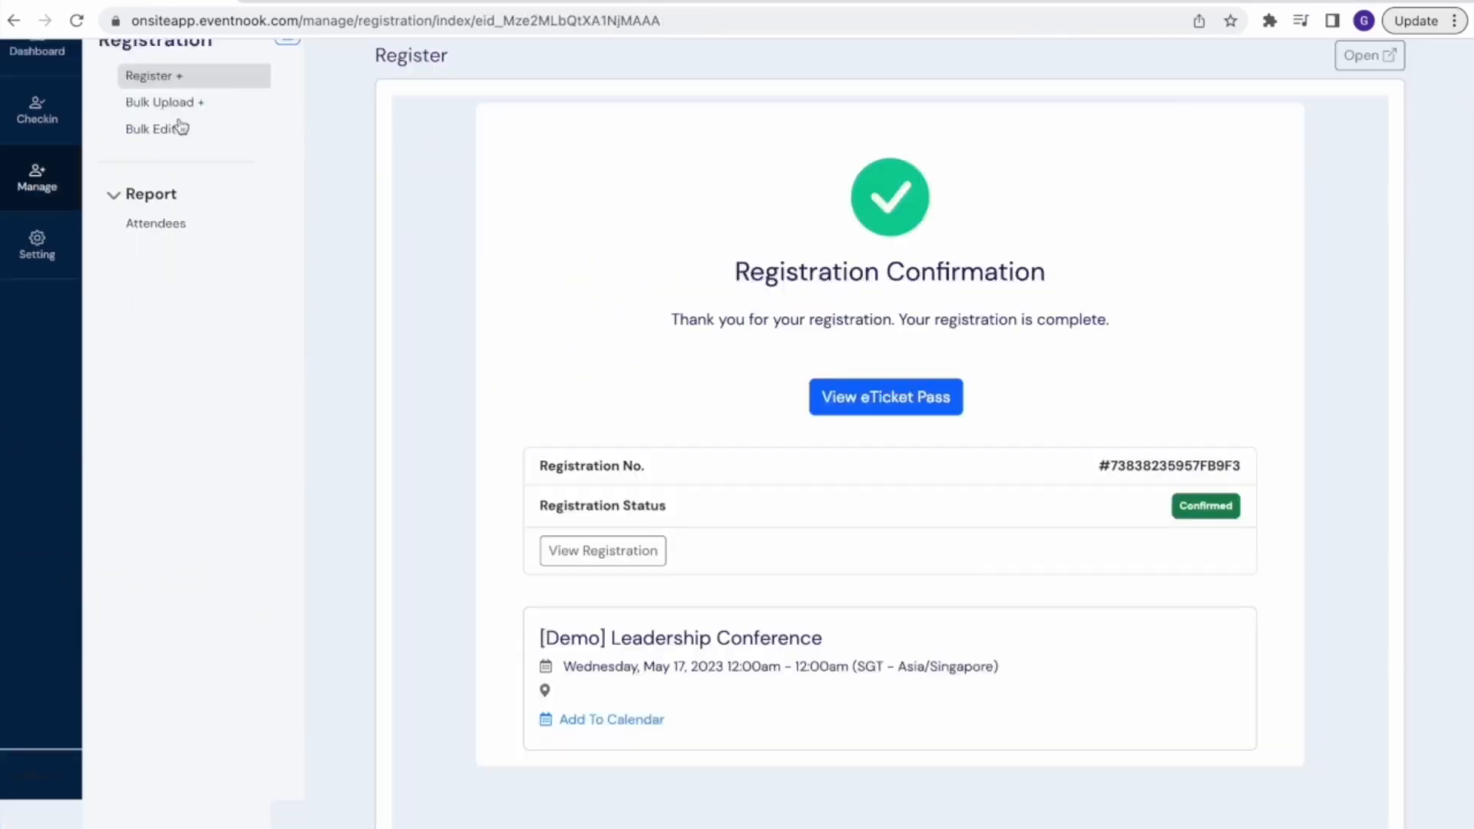
# Download the sample file for bulk registration upload and, in Numbers, delete its AttendeeCategory, TableNo and SeatNo columns
pyautogui.click(161, 99)
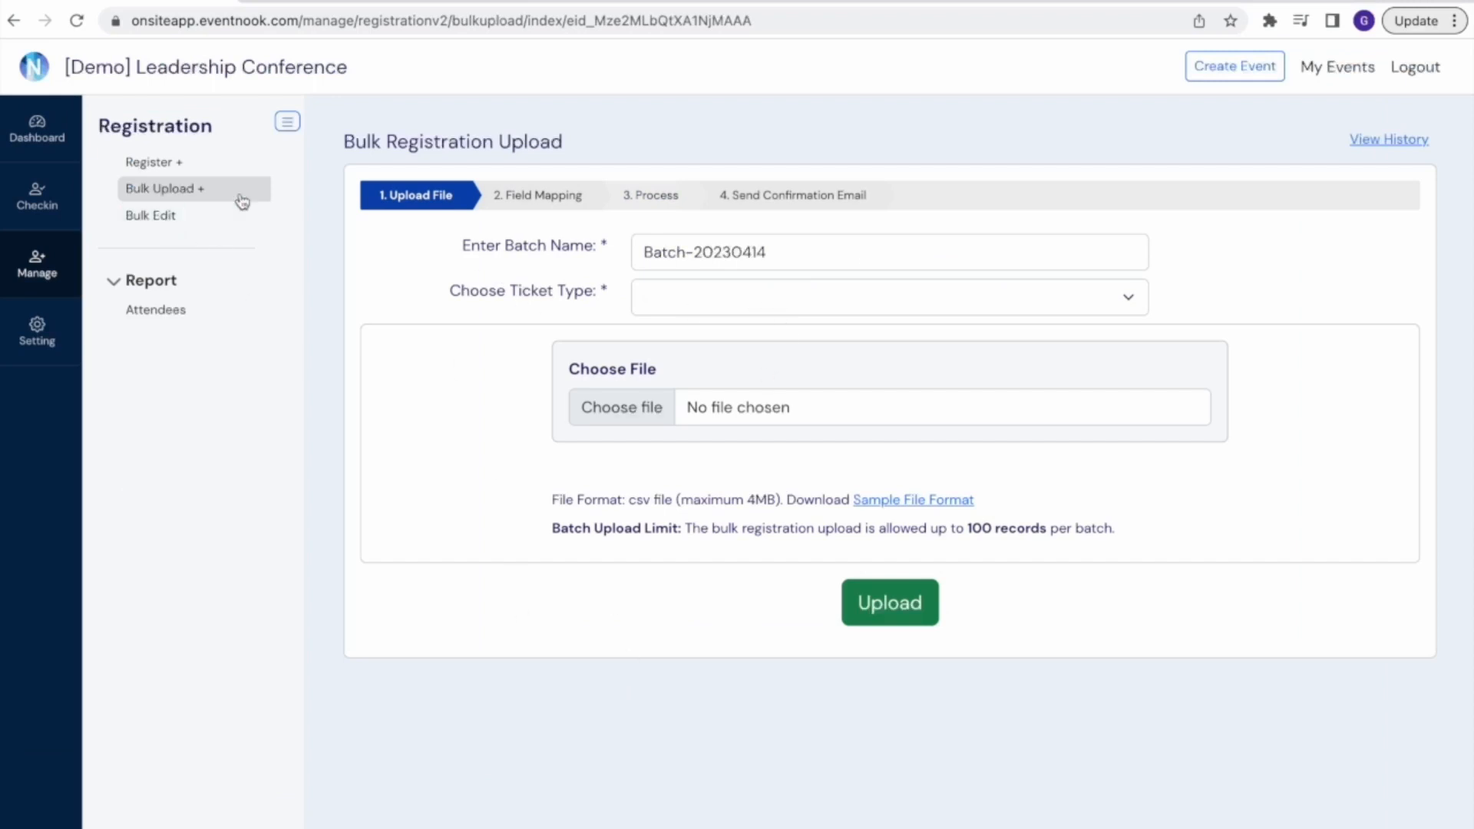
pyautogui.click(917, 501)
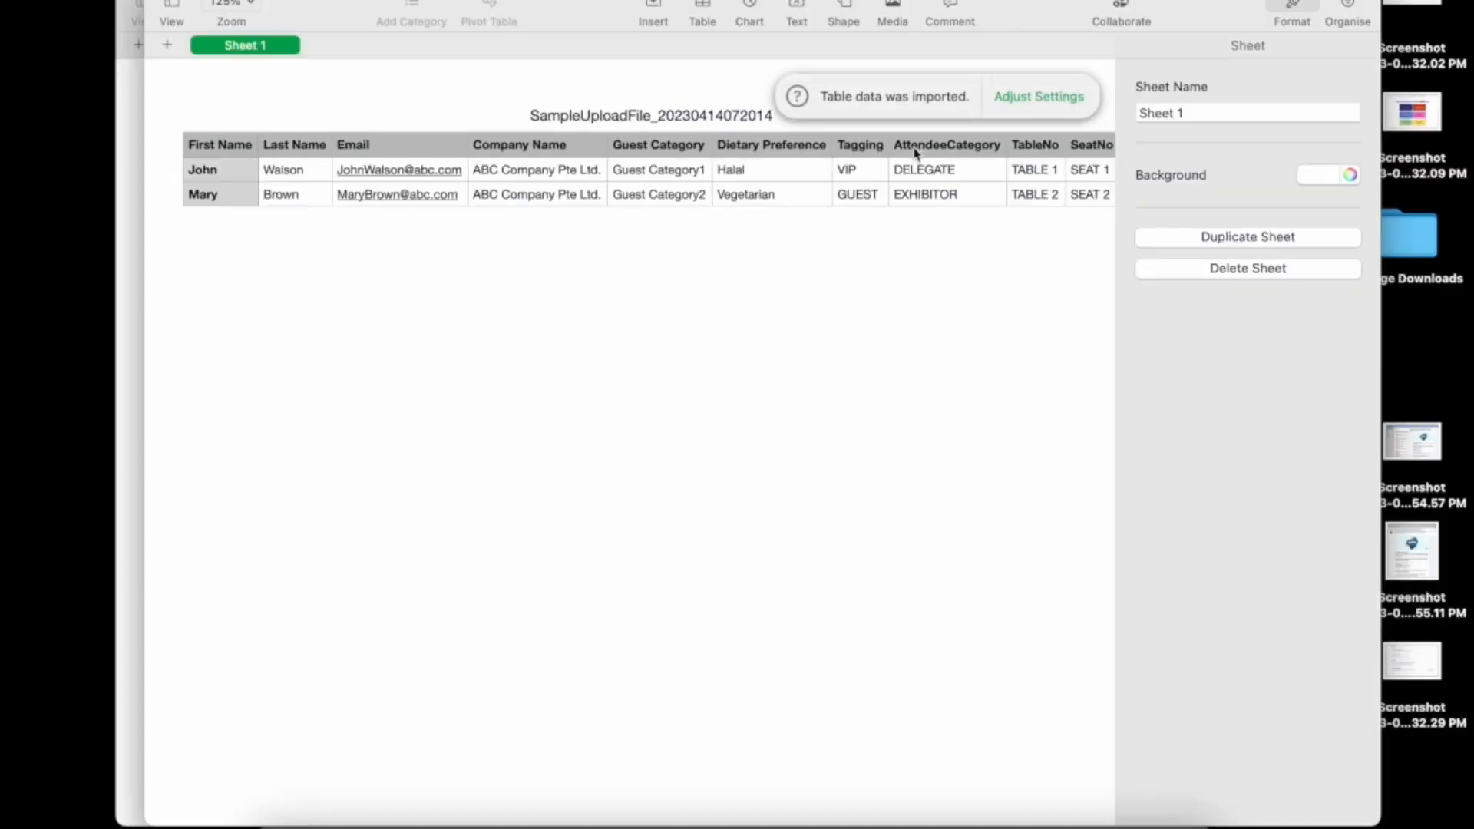
pyautogui.click(1086, 146)
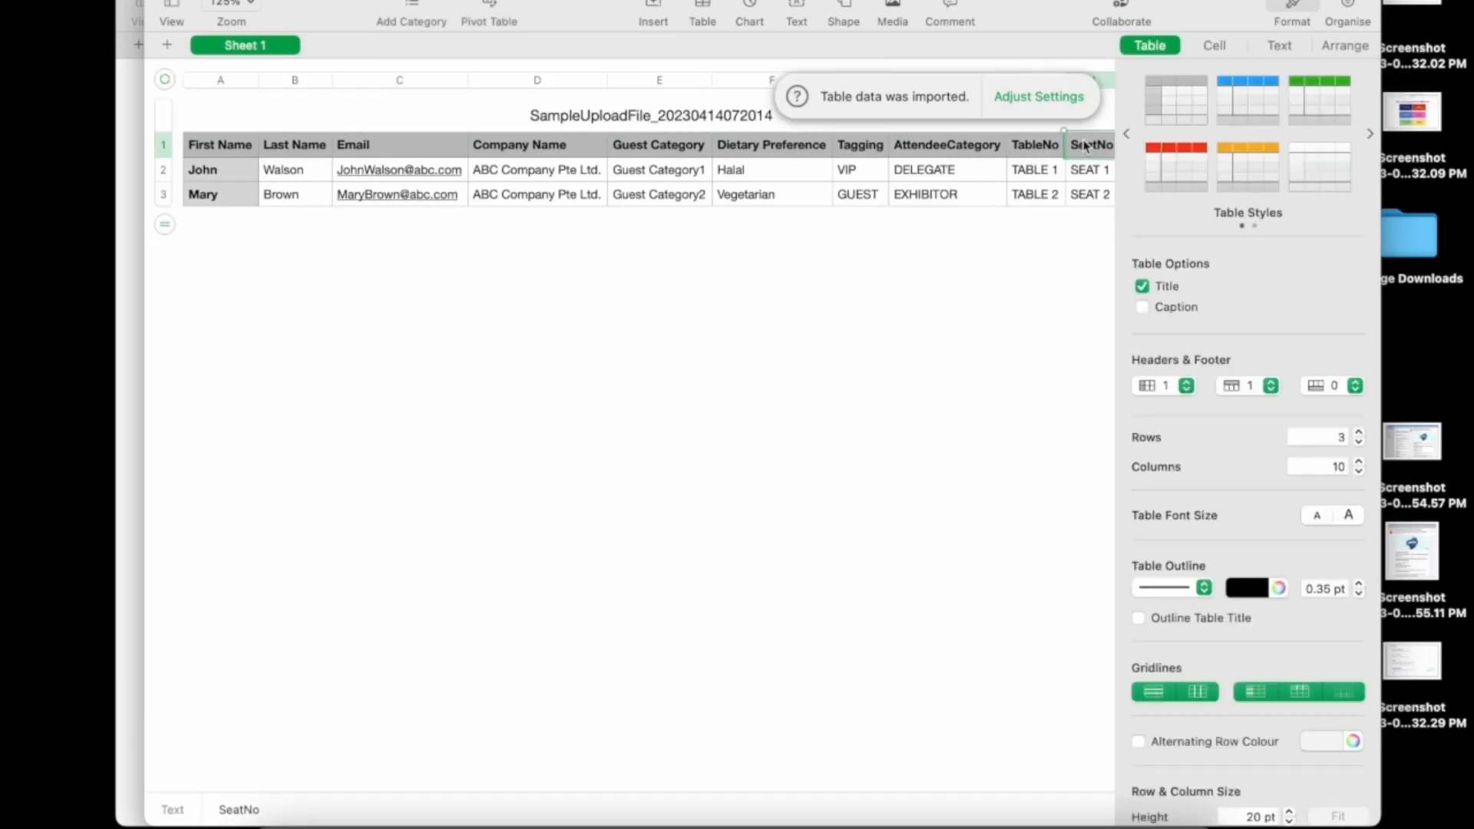
pyautogui.moveTo(1086, 146); pyautogui.dragTo(1087, 194)
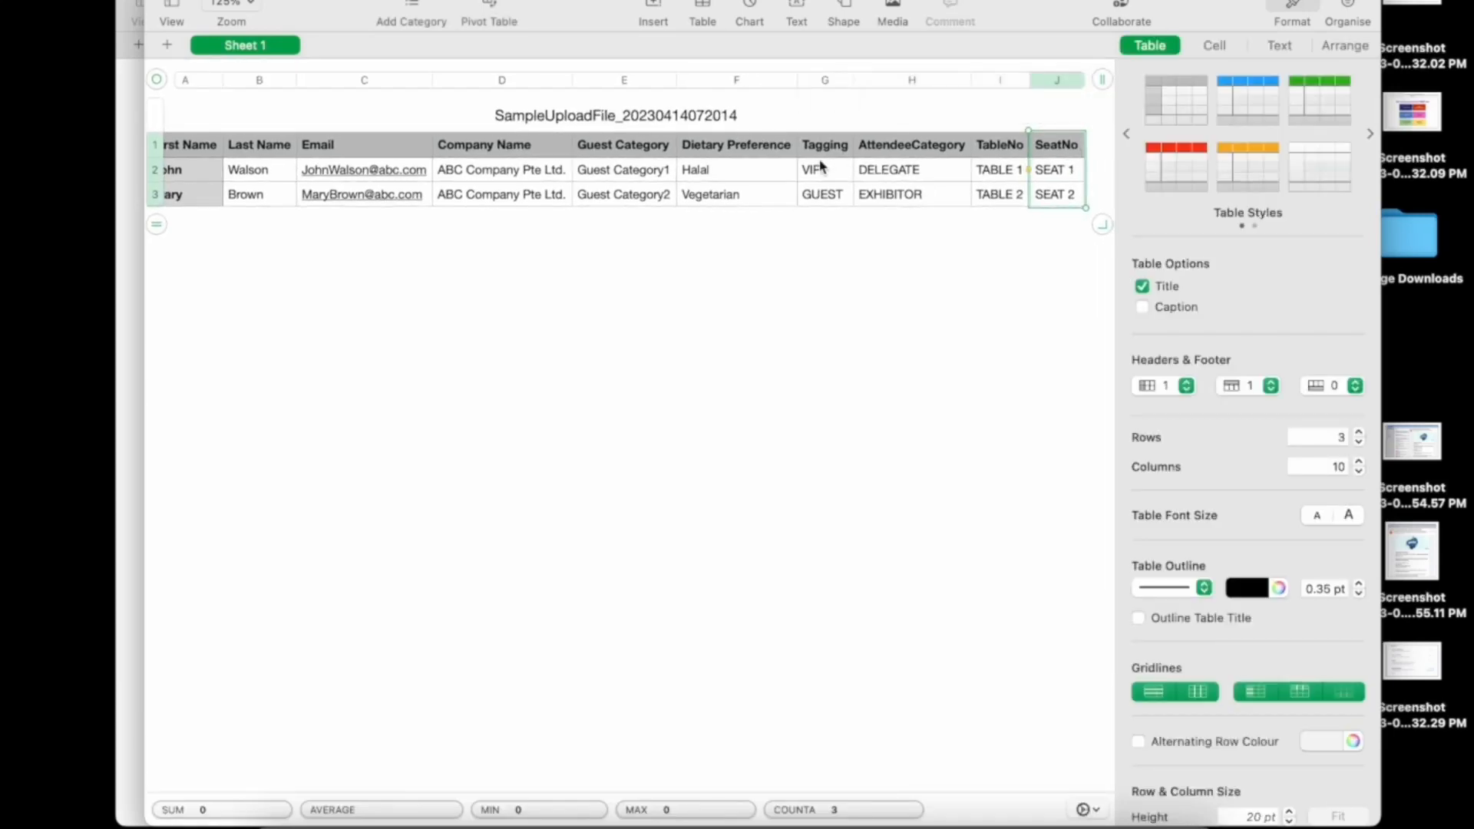
pyautogui.keyDown('shift'); pyautogui.click(908, 146); pyautogui.keyUp('shift')
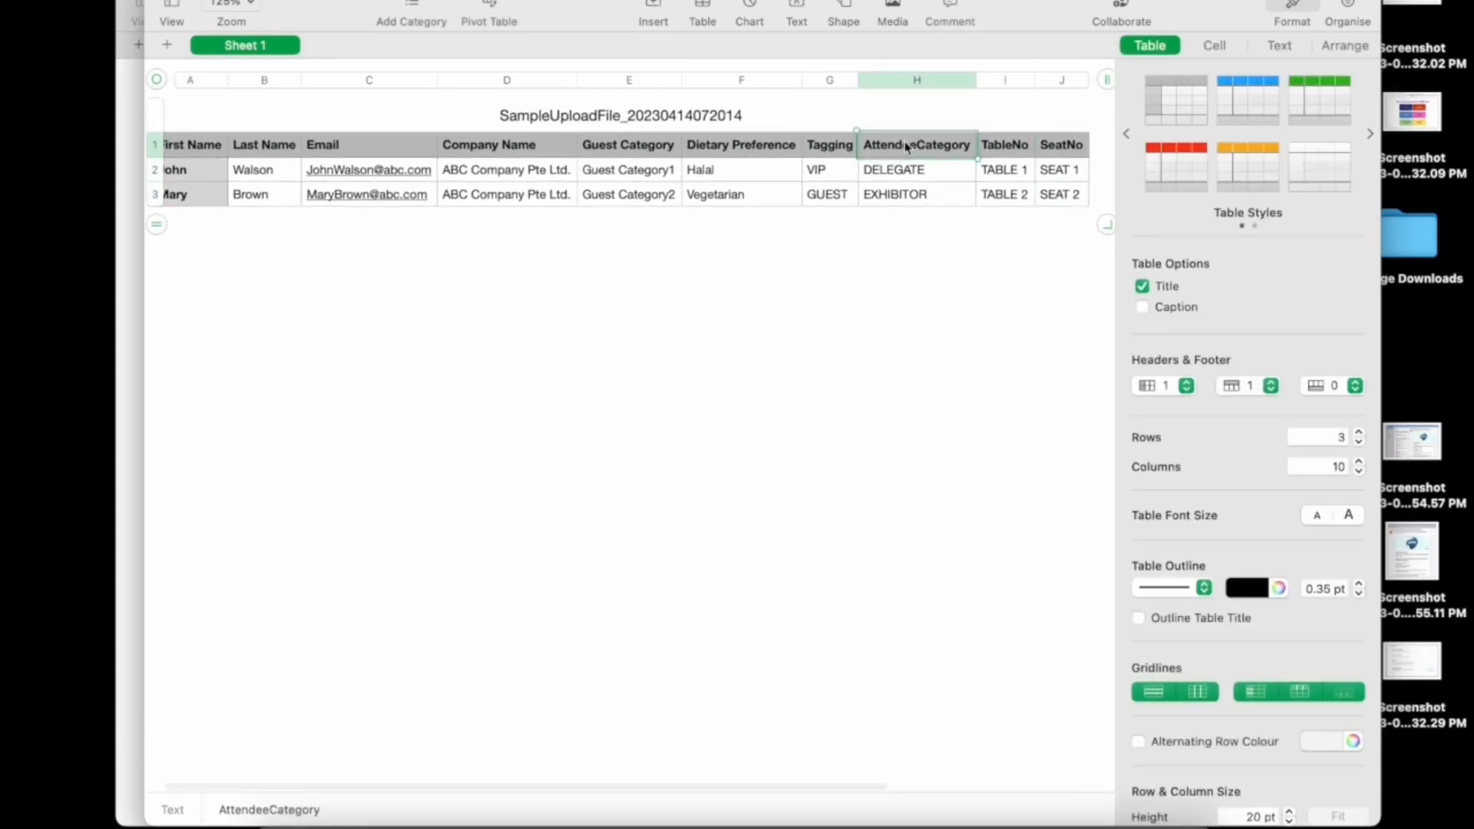
pyautogui.rightClick(907, 146)
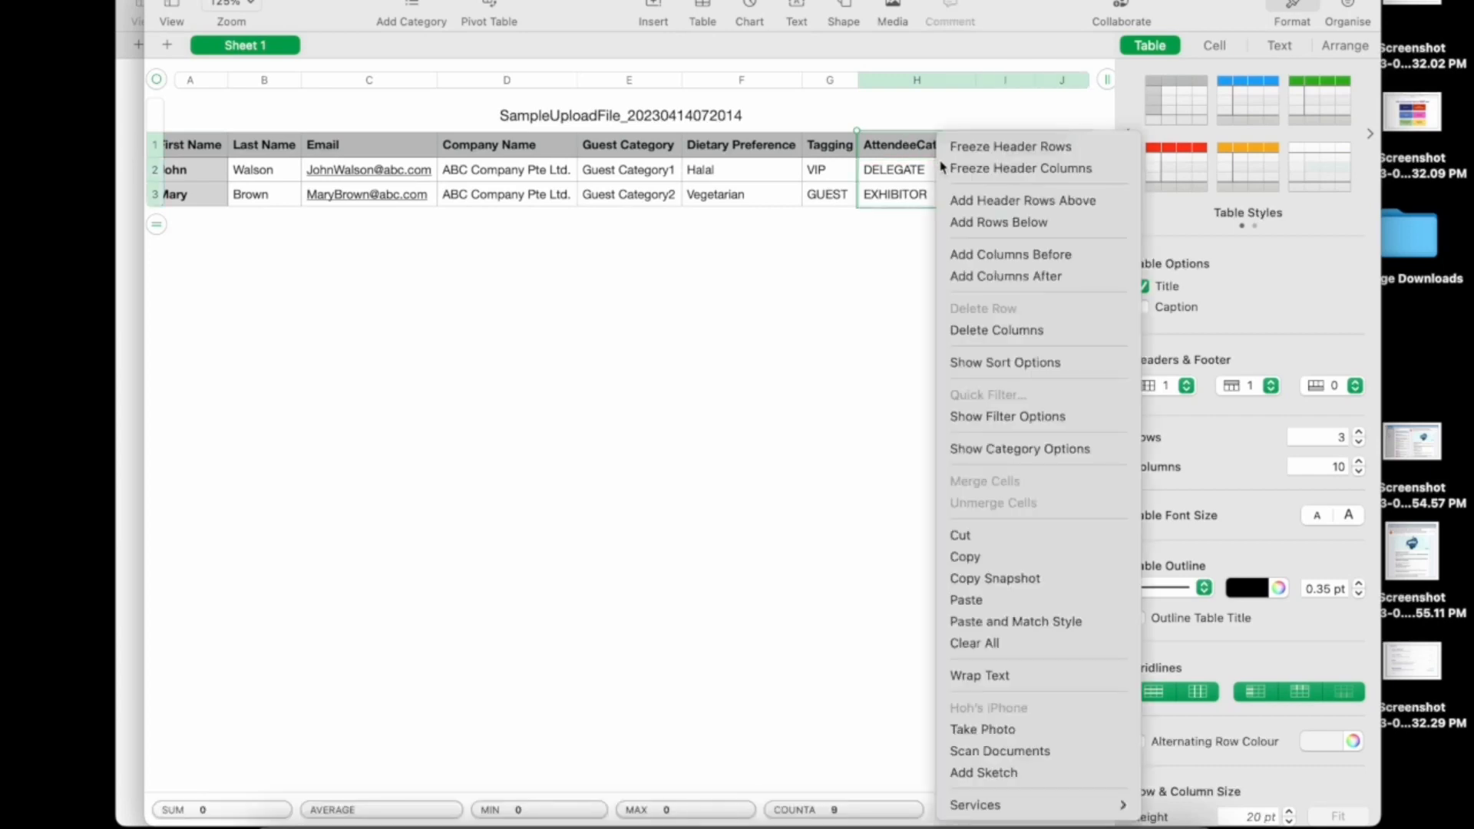
pyautogui.click(998, 333)
pyautogui.click(756, 311)
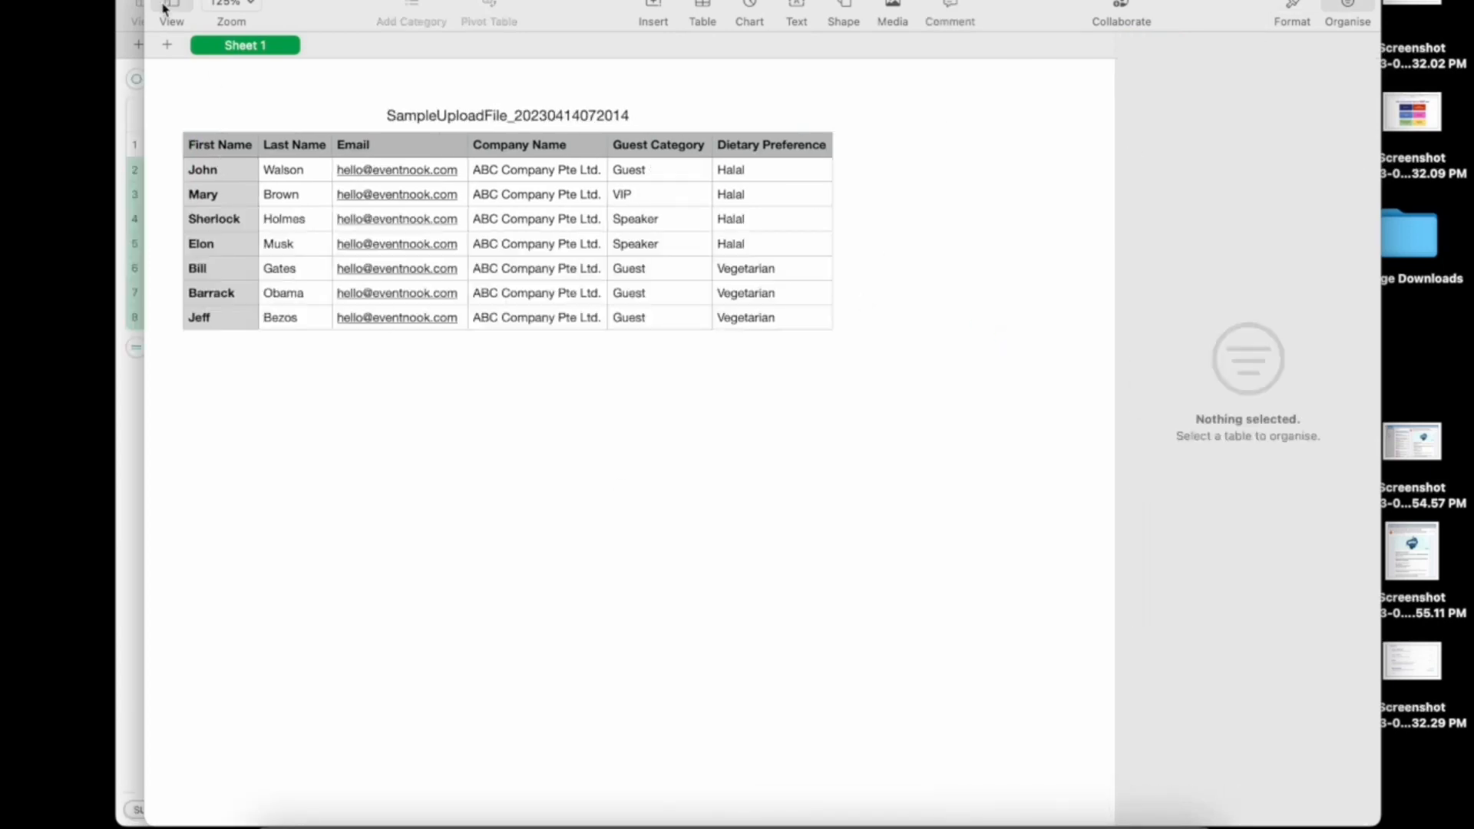
pyautogui.click(164, 7)
pyautogui.moveTo(251, 193)
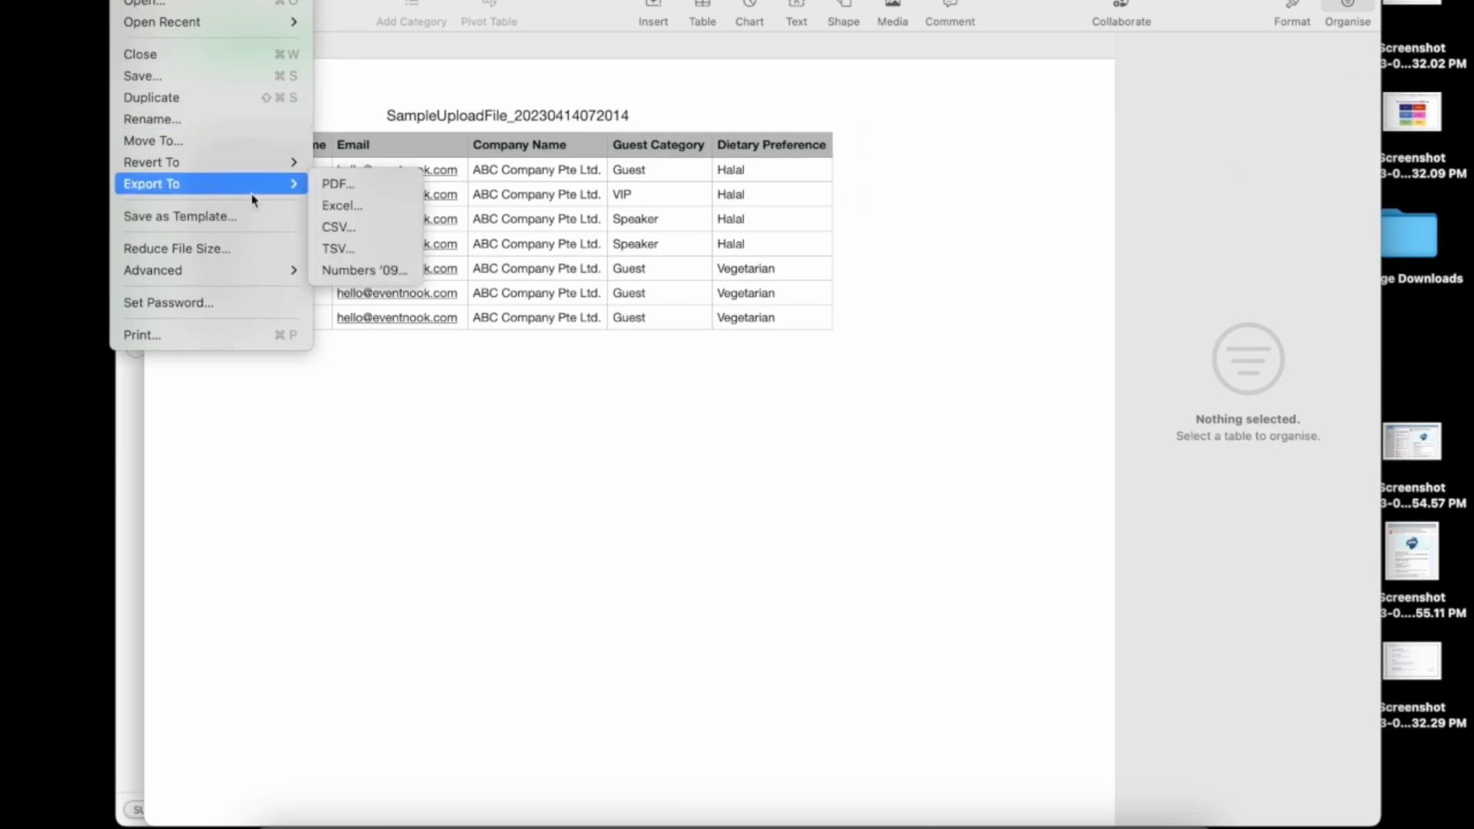
pyautogui.click(339, 227)
pyautogui.click(1025, 538)
pyautogui.click(866, 445)
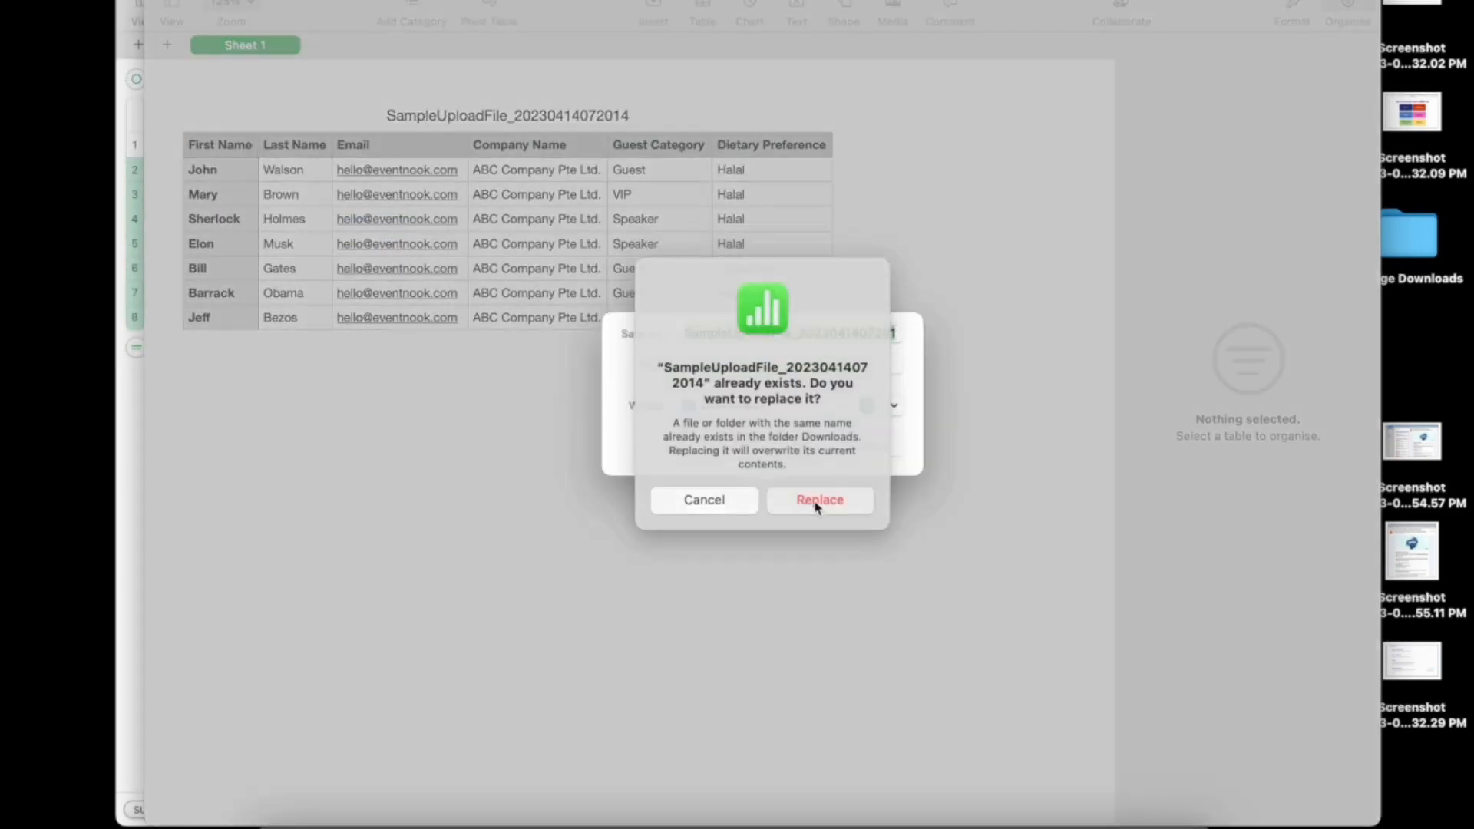
pyautogui.click(817, 503)
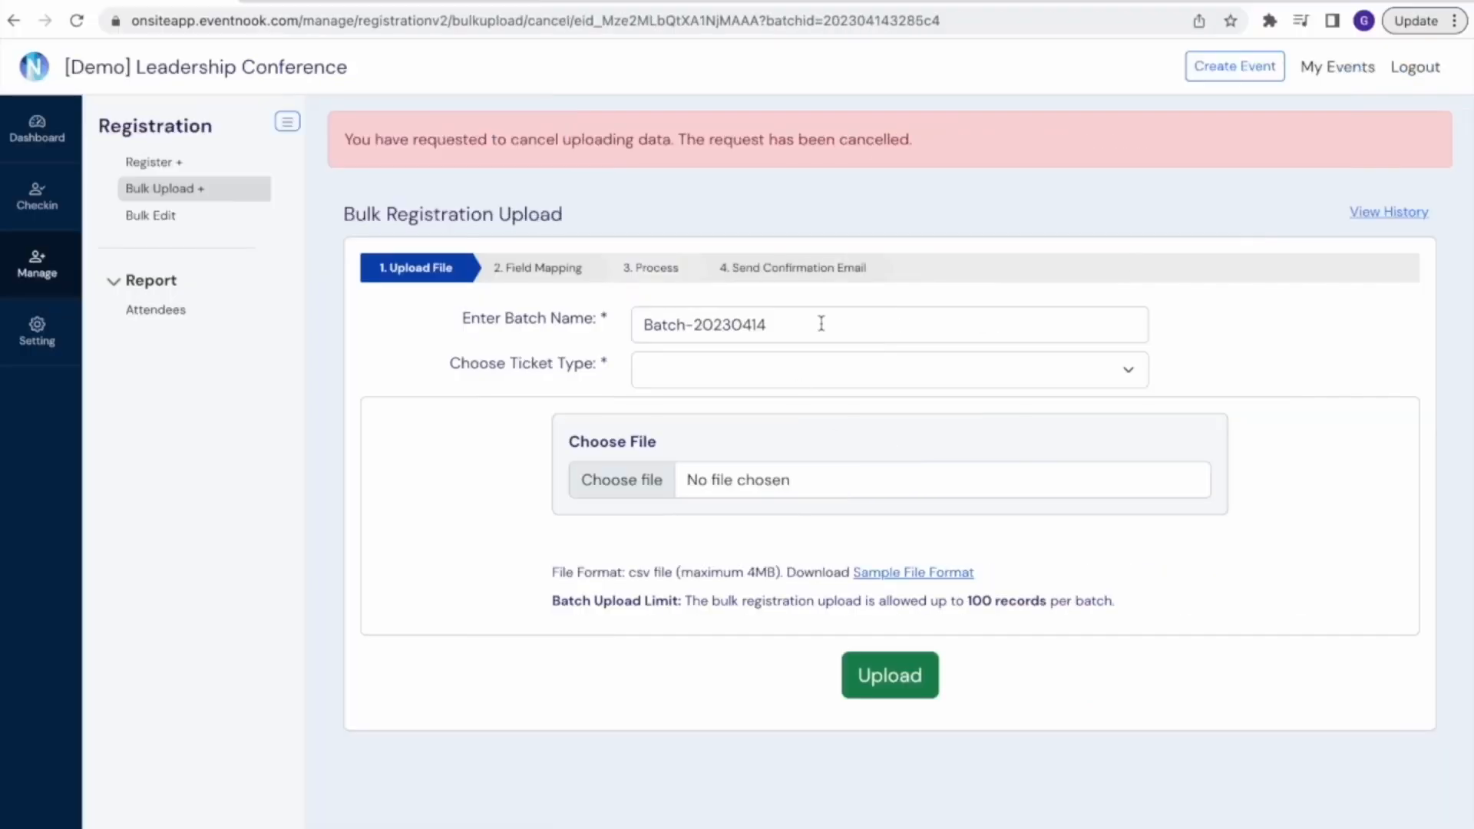
# Back in EventNook, edit the date ending of the batch name and select the Event Pass ticket type for the bulk upload
pyautogui.click(821, 324)
pyautogui.press('BackSpace')
pyautogui.press('BackSpace')
pyautogui.press('BackSpace')
pyautogui.press('BackSpace')
pyautogui.press('BackSpace')
pyautogui.press('BackSpace')
pyautogui.press('BackSpace')
pyautogui.press('BackSpace')
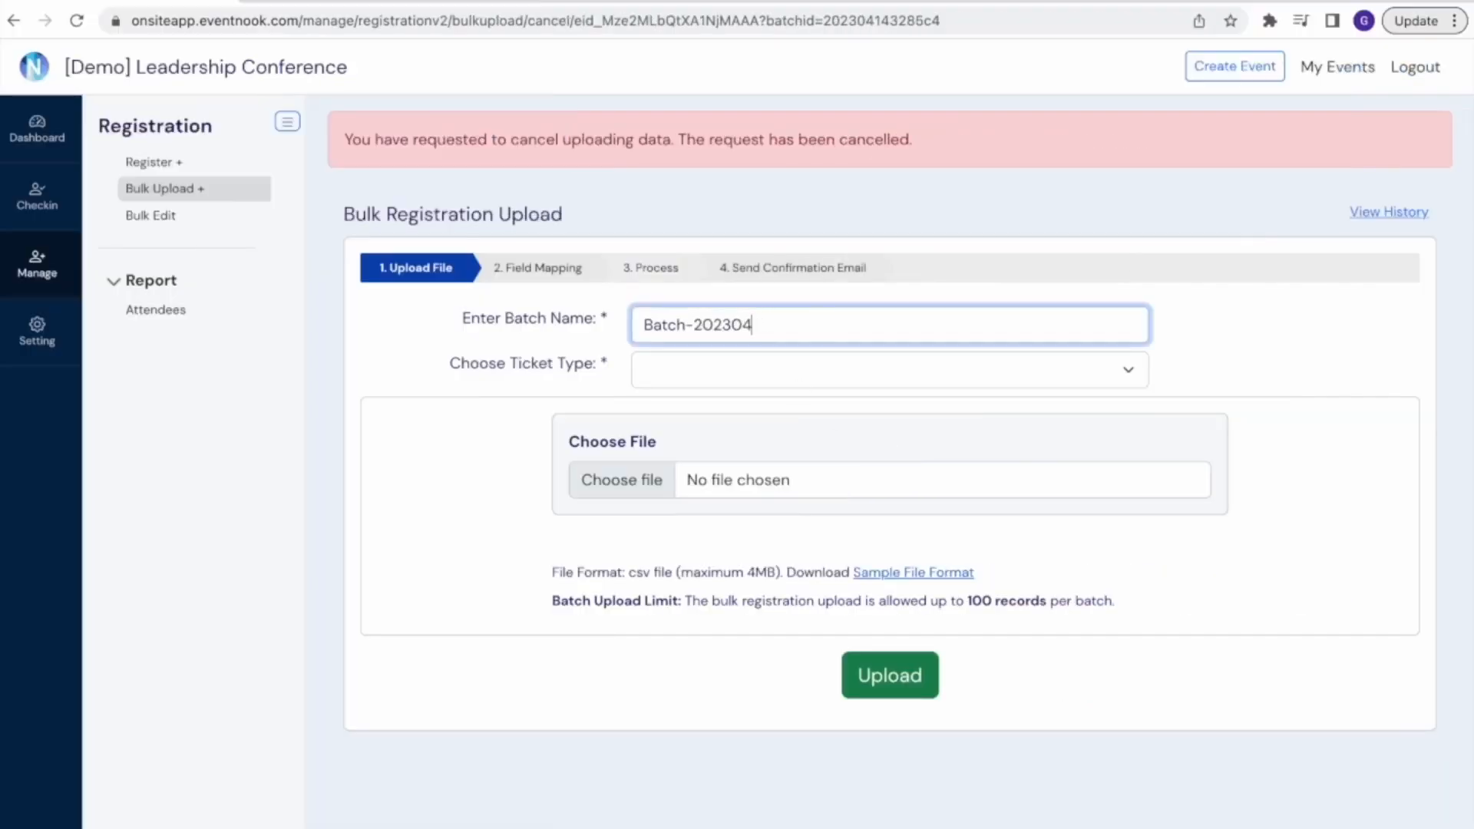
pyautogui.write('1')
pyautogui.click(809, 370)
pyautogui.click(812, 376)
pyautogui.click(637, 490)
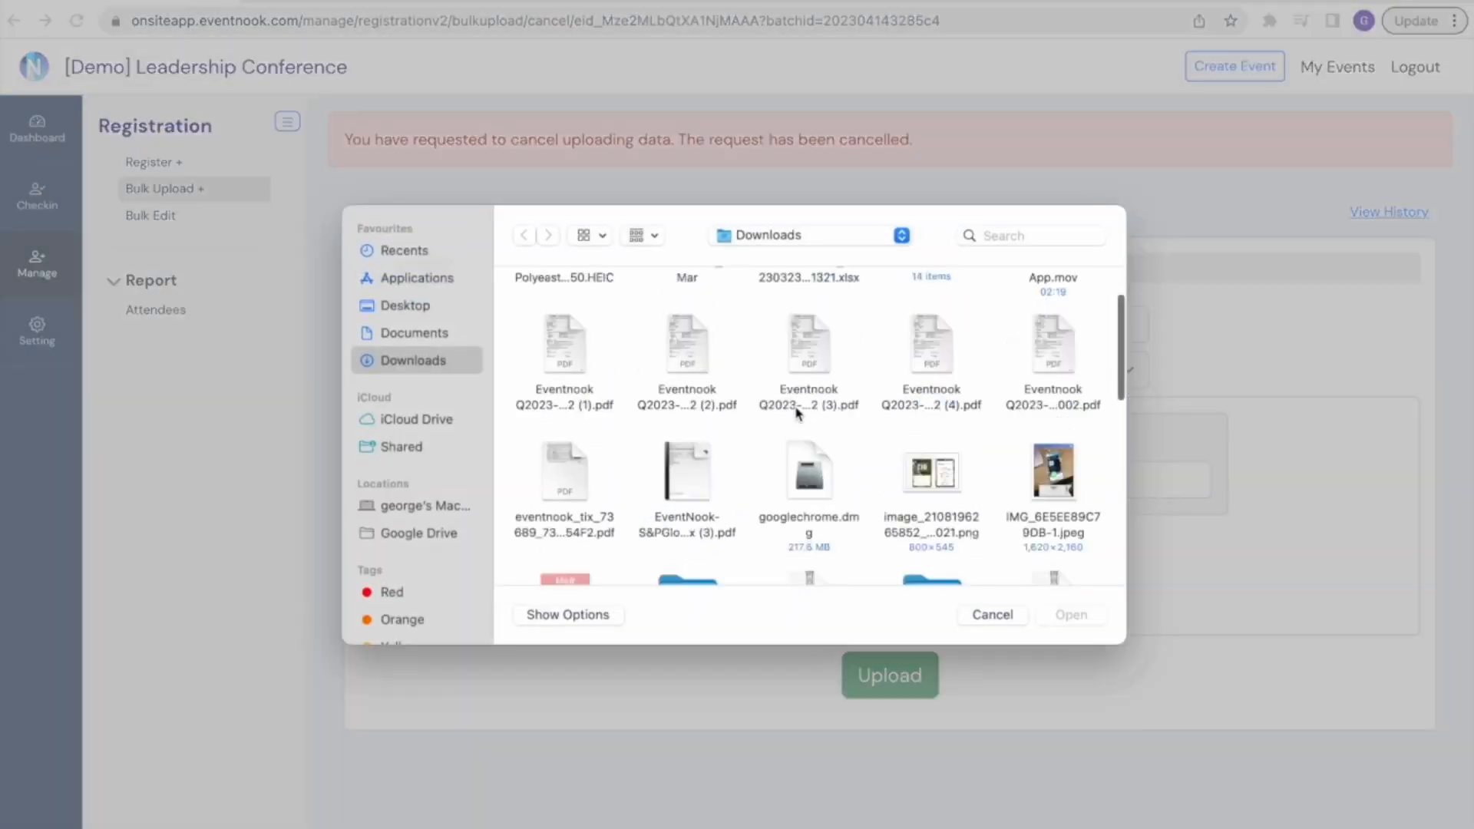
pyautogui.scroll(-8, 798, 415)
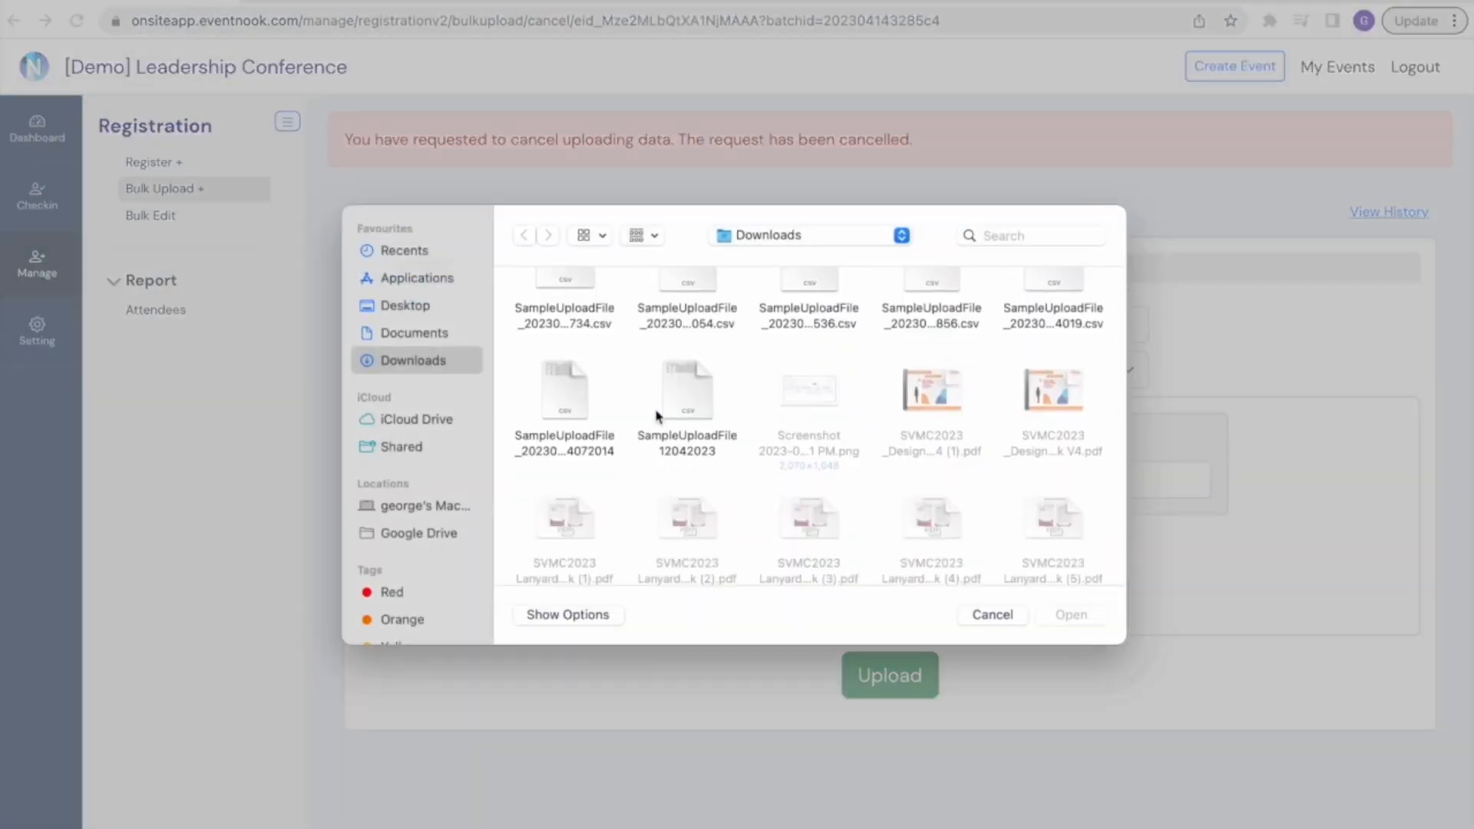
pyautogui.click(572, 424)
pyautogui.click(1086, 624)
pyautogui.click(890, 675)
# Check the CSV column mapping across all attendee rows and accept it to continue to the processing stage
pyautogui.hscroll(3, 1124, 576)
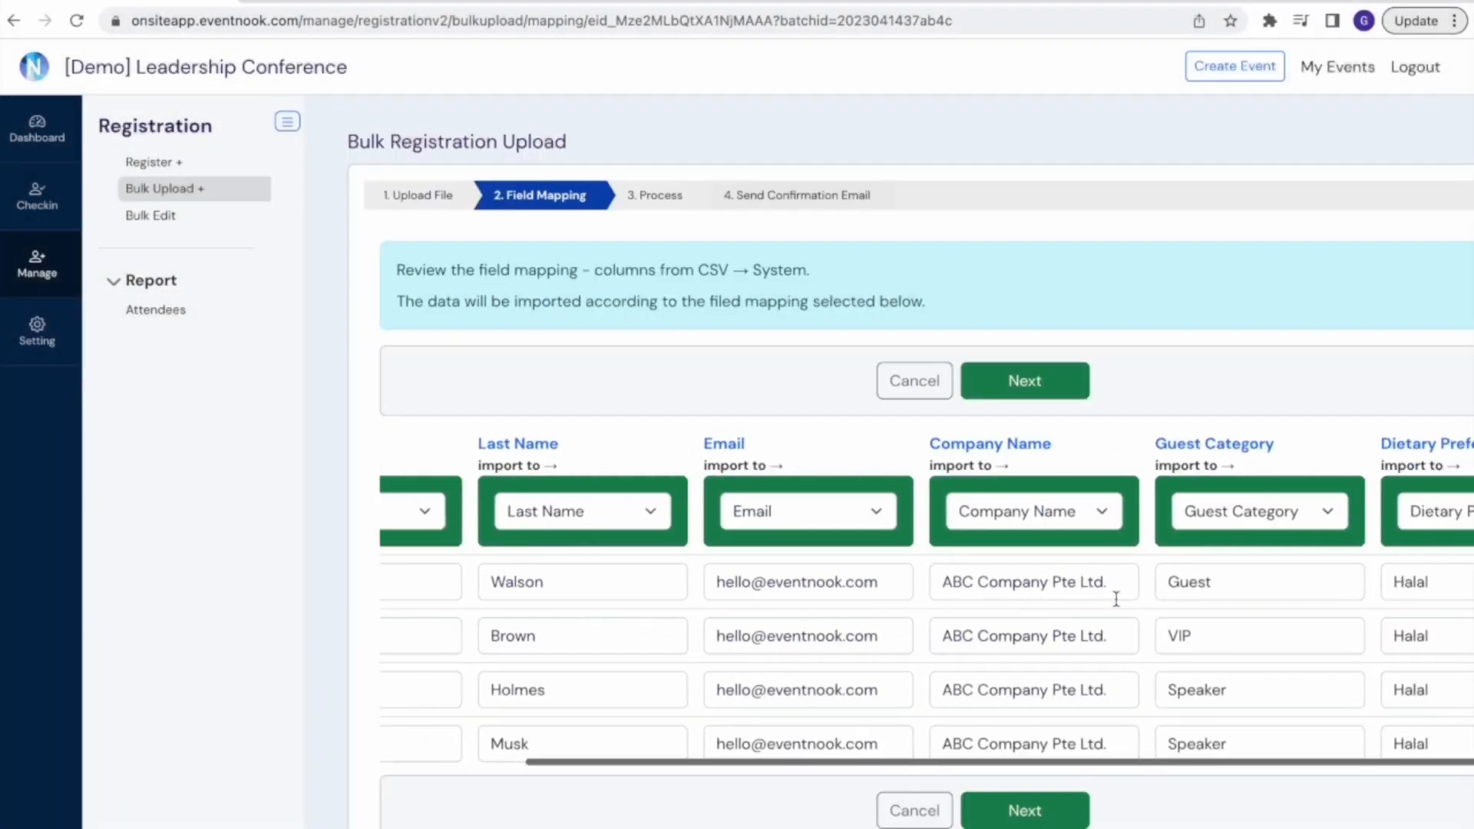
pyautogui.scroll(-2, 1116, 599)
pyautogui.scroll(-3, 1116, 599)
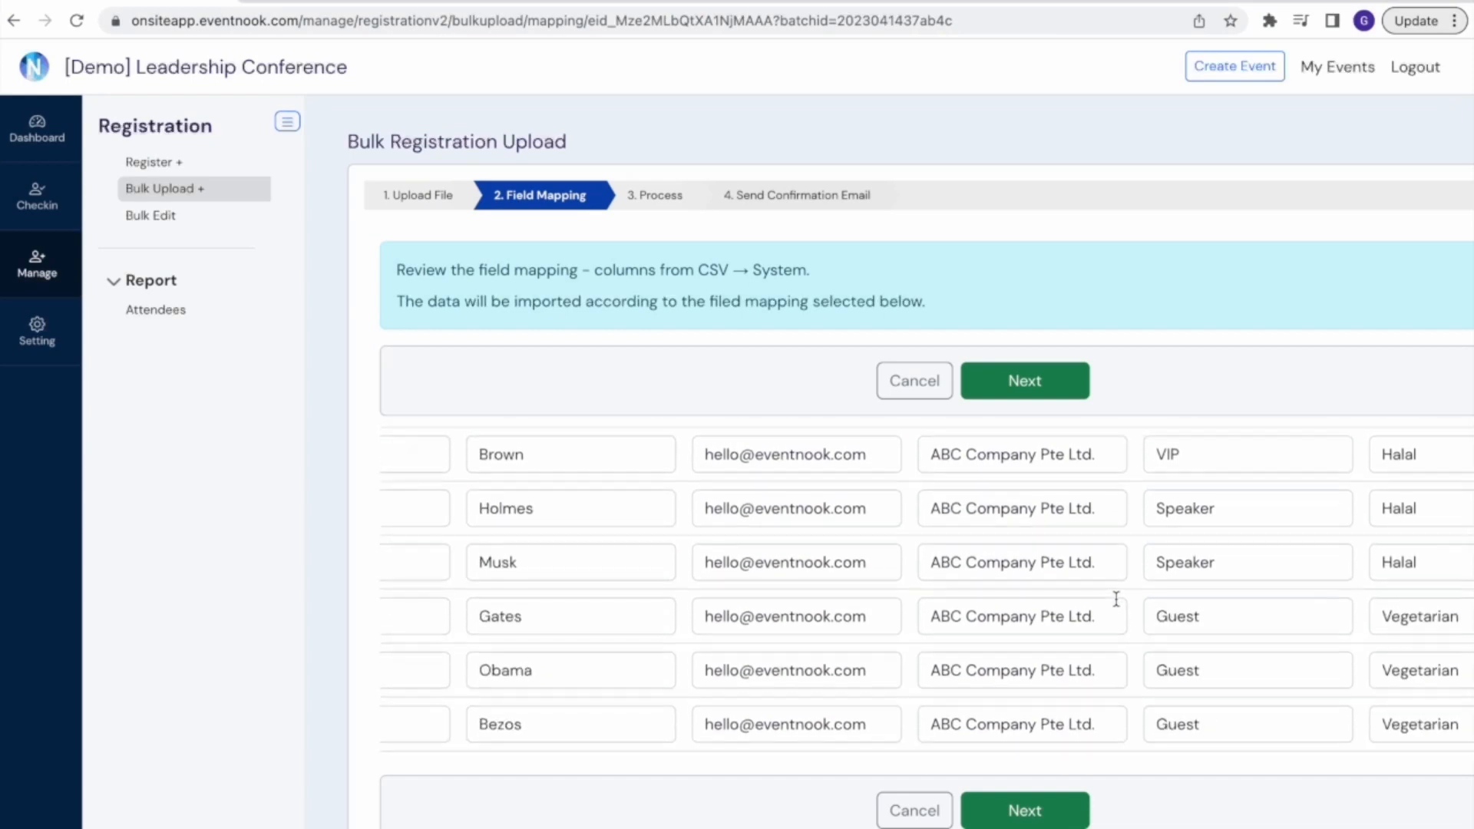
pyautogui.scroll(4, 1116, 599)
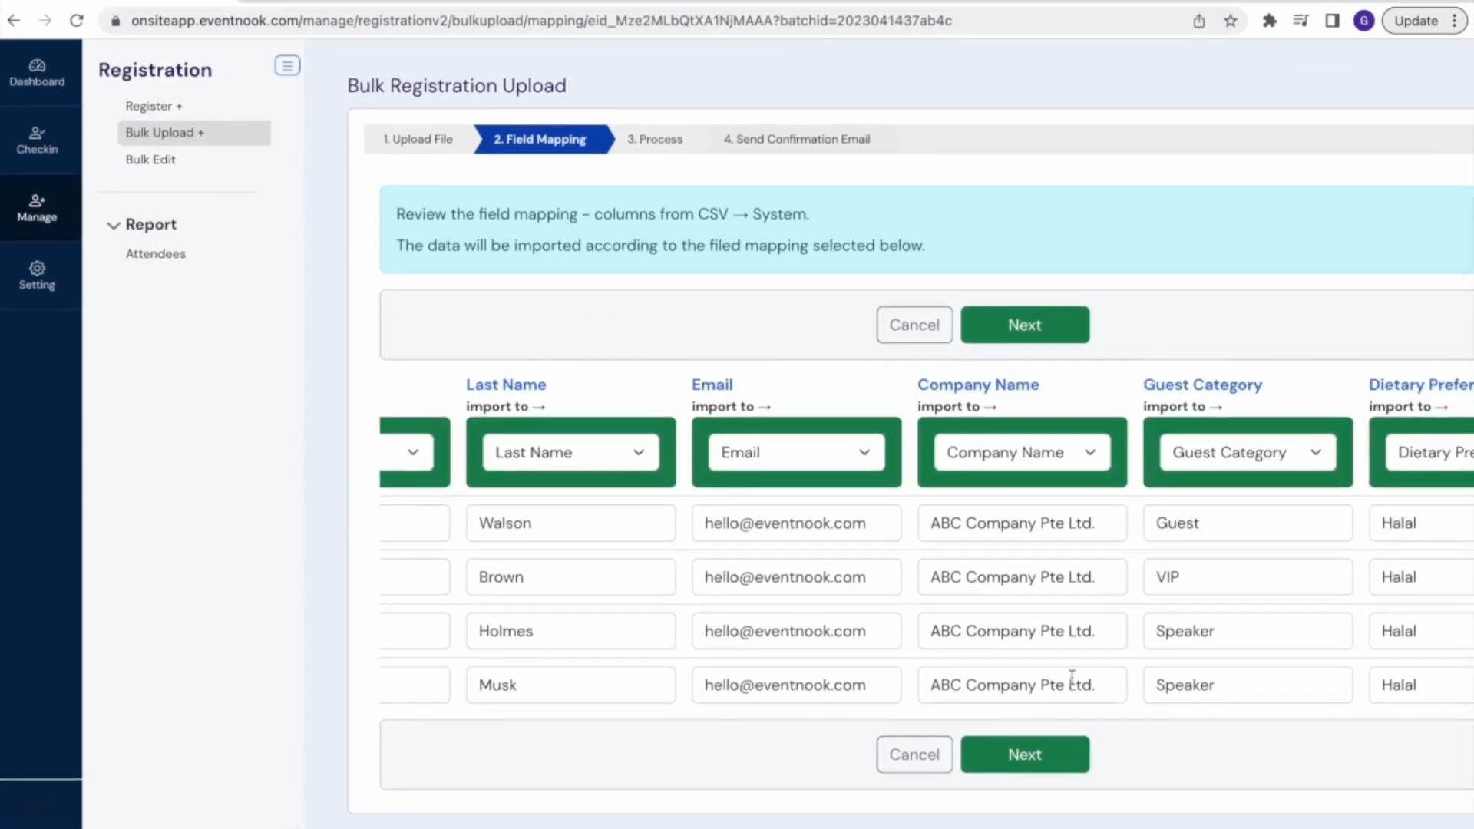
pyautogui.click(1007, 755)
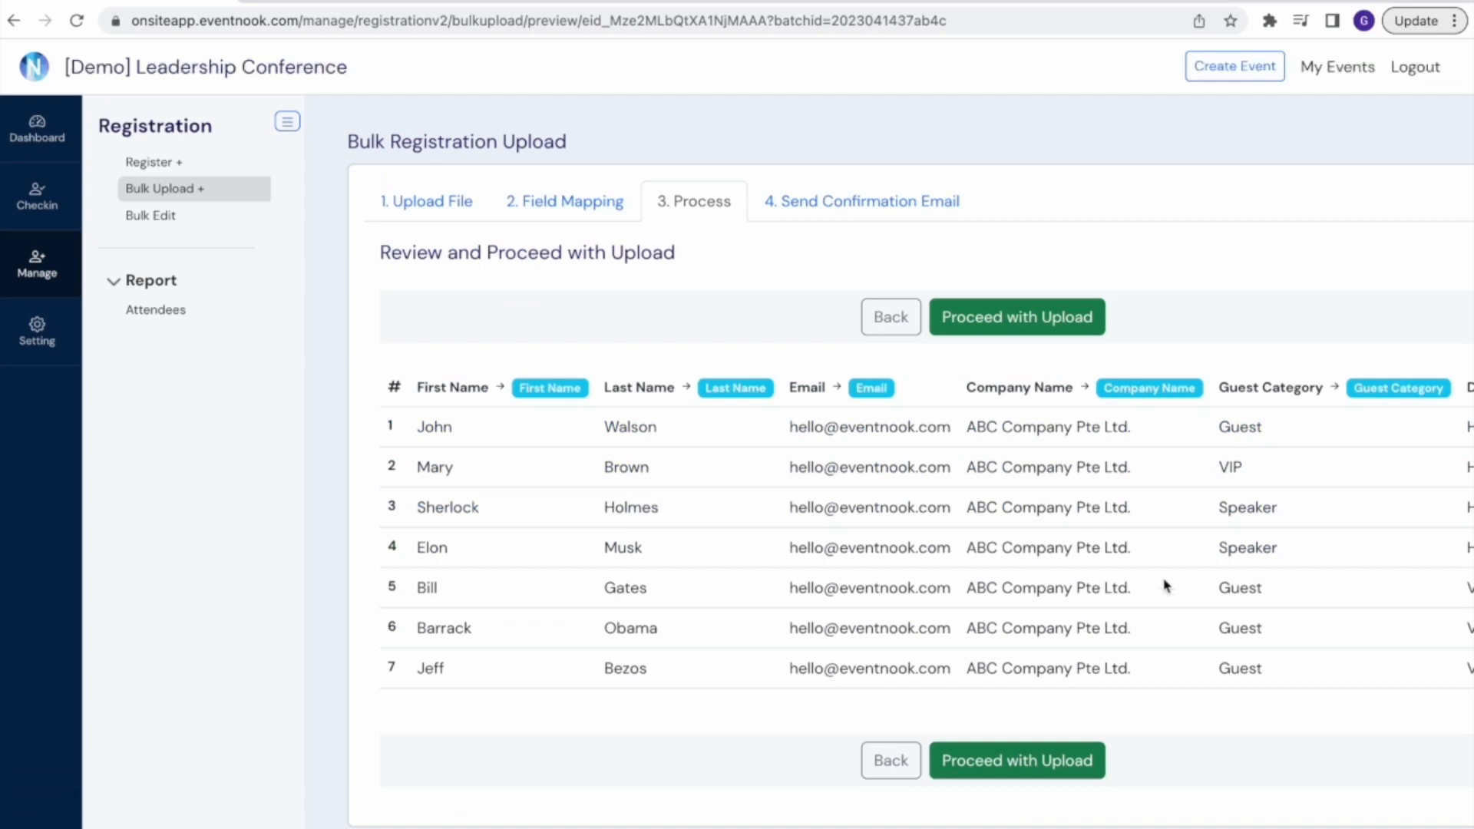
# Review the attendee data up to the Dietary Preference column and proceed with the bulk upload
pyautogui.hscroll(5, 1165, 586)
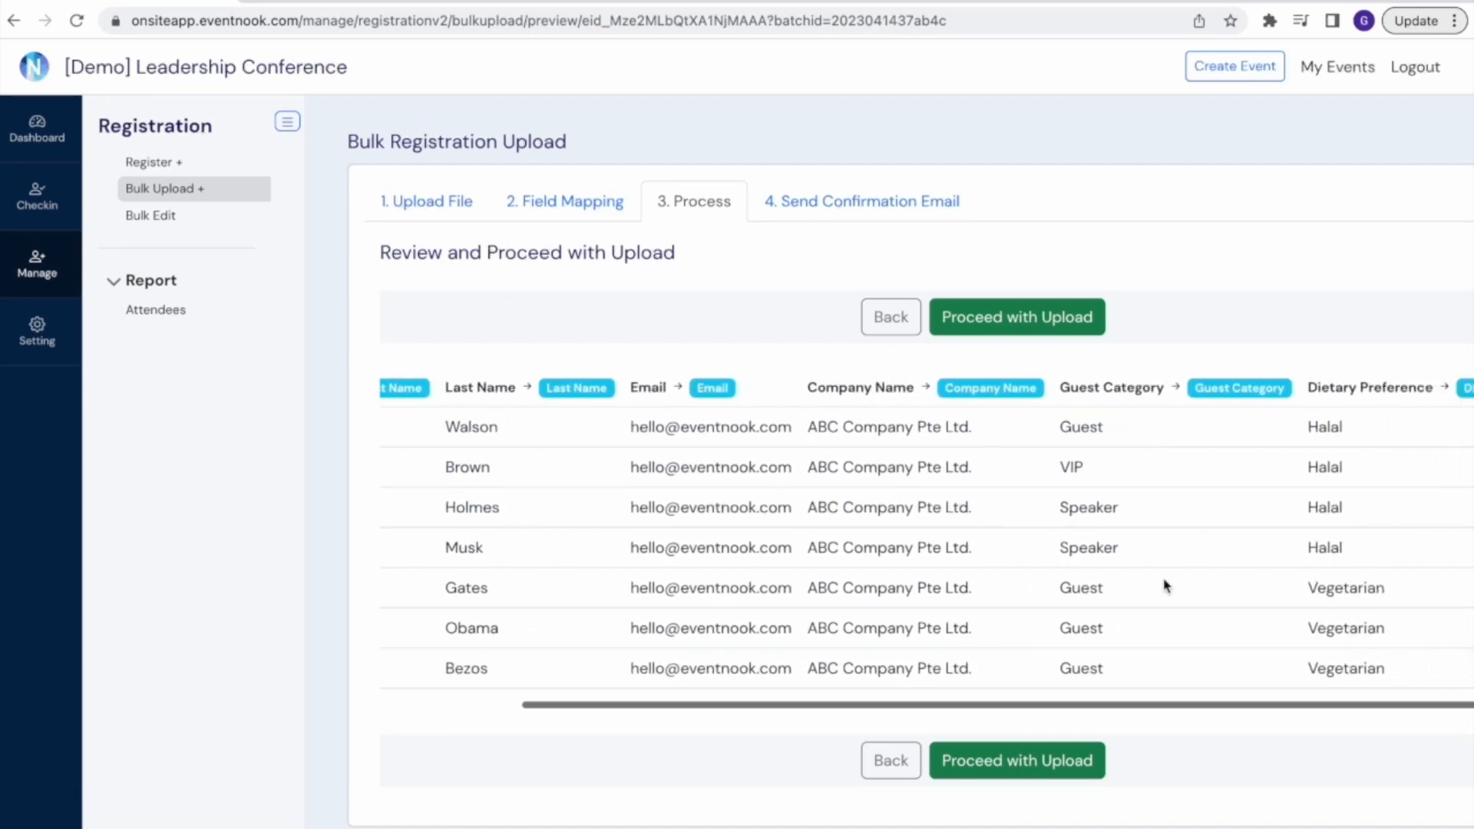
pyautogui.hscroll(4, 1165, 586)
pyautogui.scroll(-1, 1164, 583)
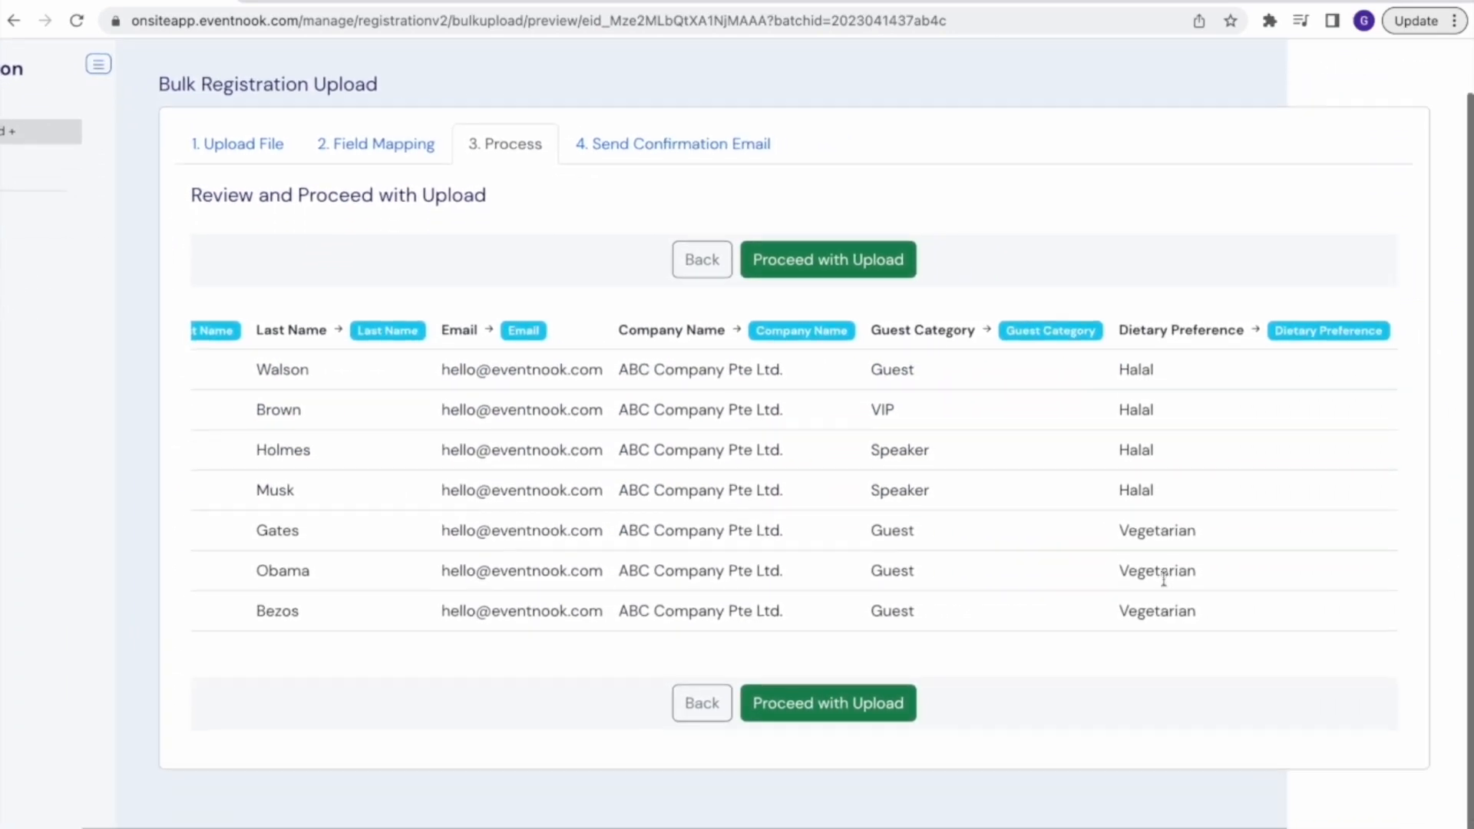
pyautogui.click(873, 705)
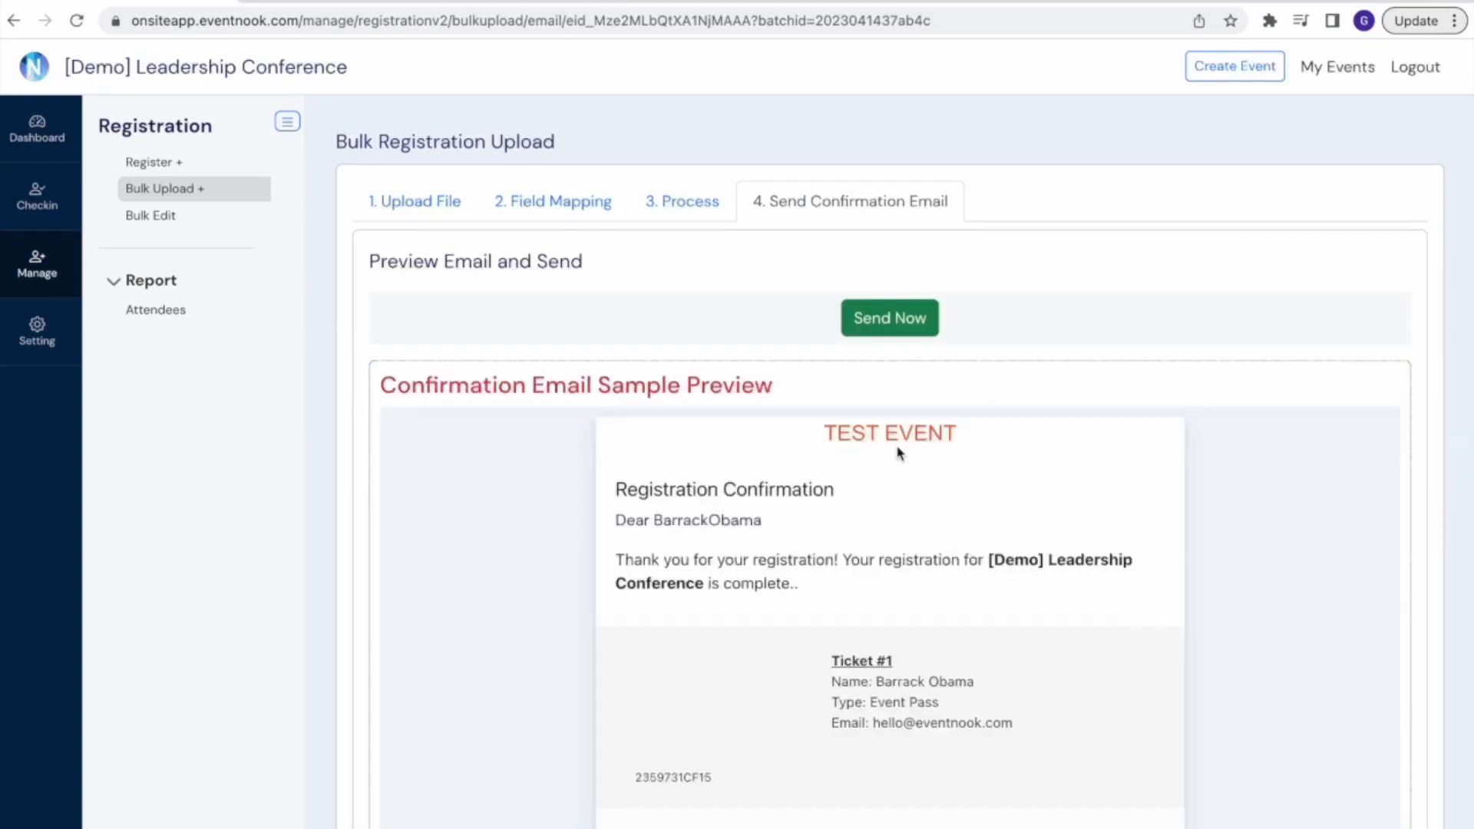
# Look over the sample confirmation email for the batch, and examine the uploaded registrations in the Attendees report
pyautogui.scroll(-3, 1044, 482)
pyautogui.scroll(3, 1044, 482)
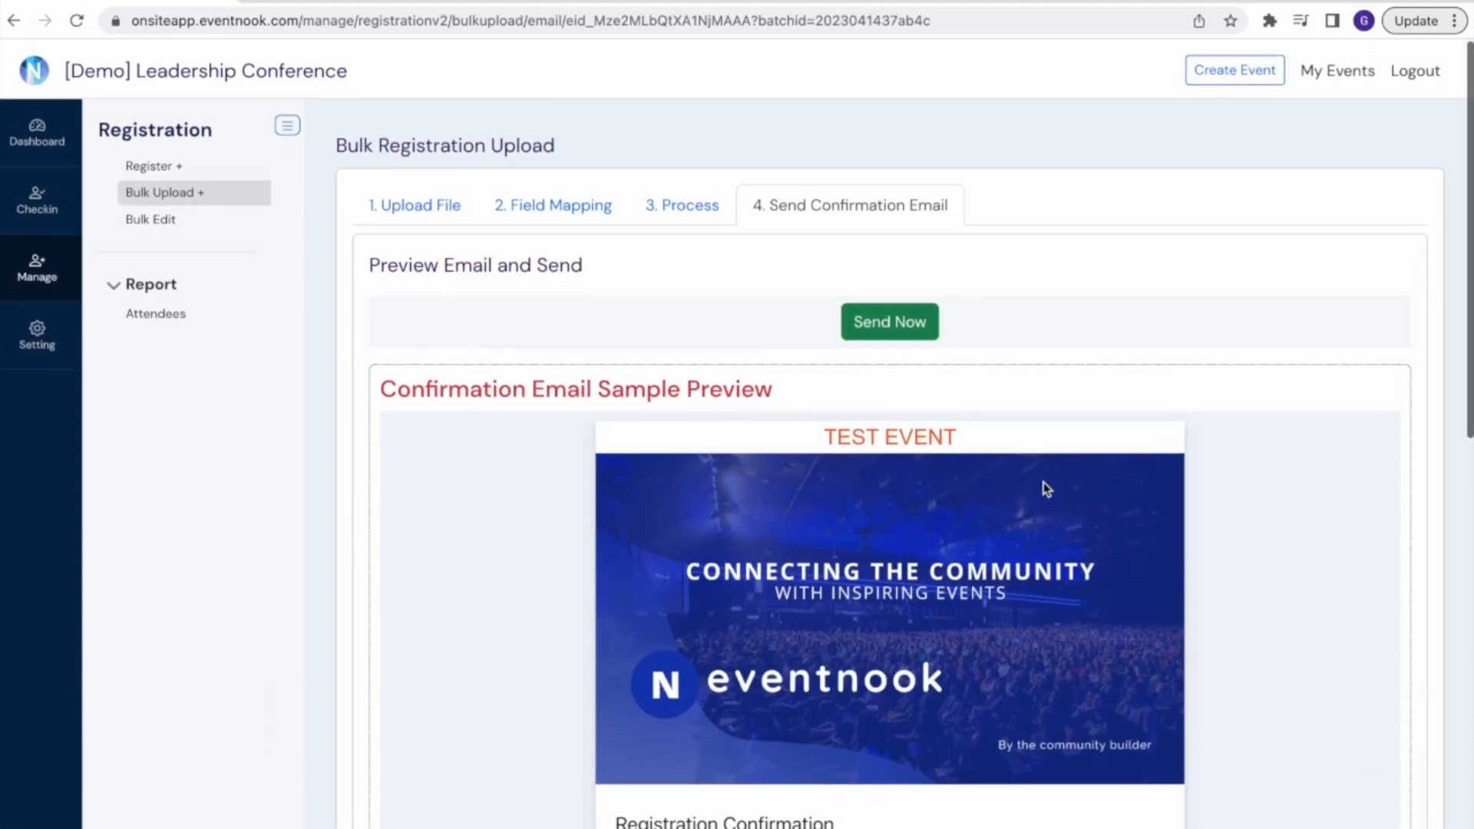
pyautogui.click(163, 308)
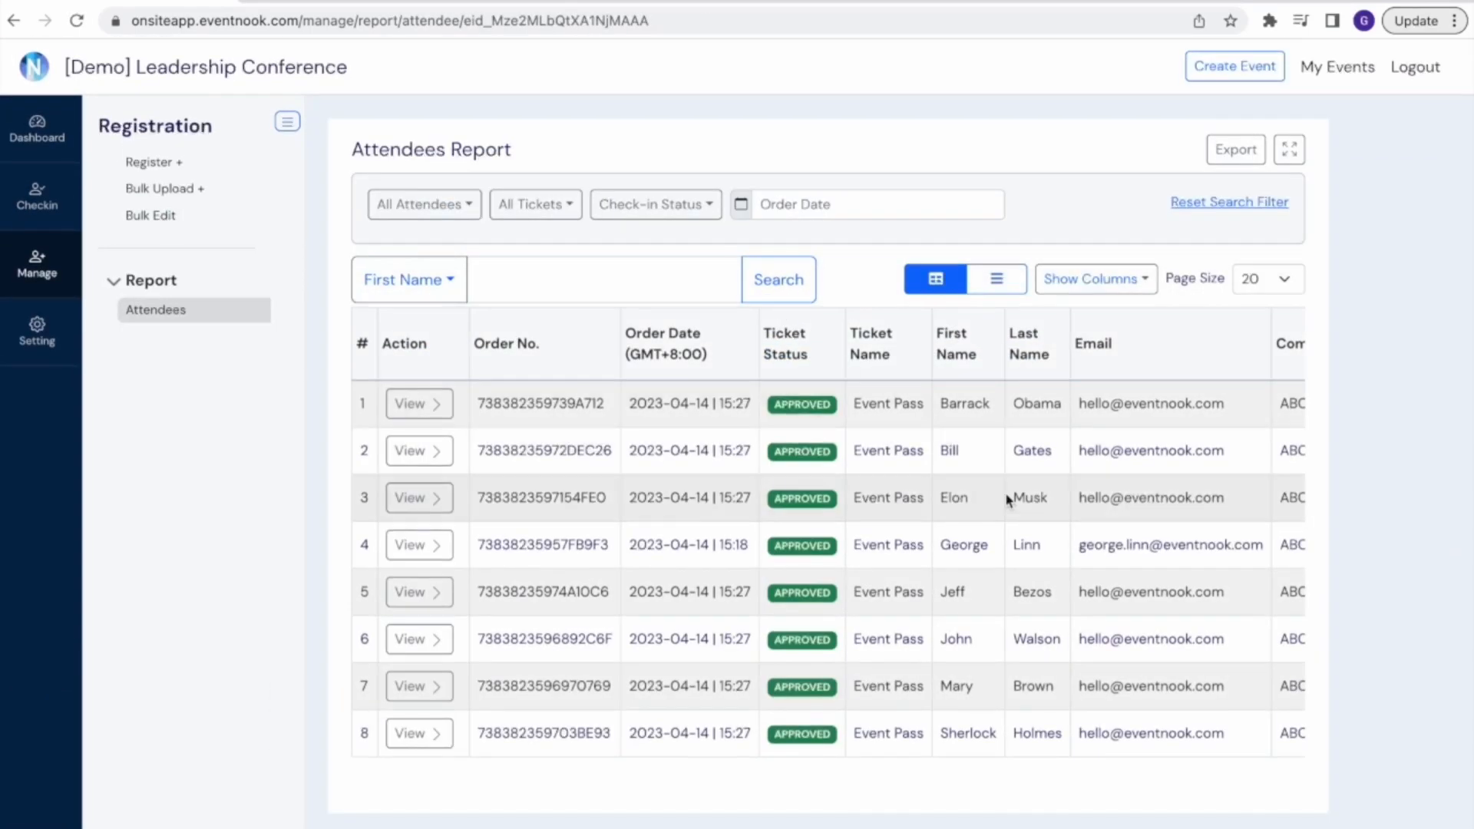
pyautogui.hscroll(5, 1006, 494)
pyautogui.hscroll(-5, 1006, 495)
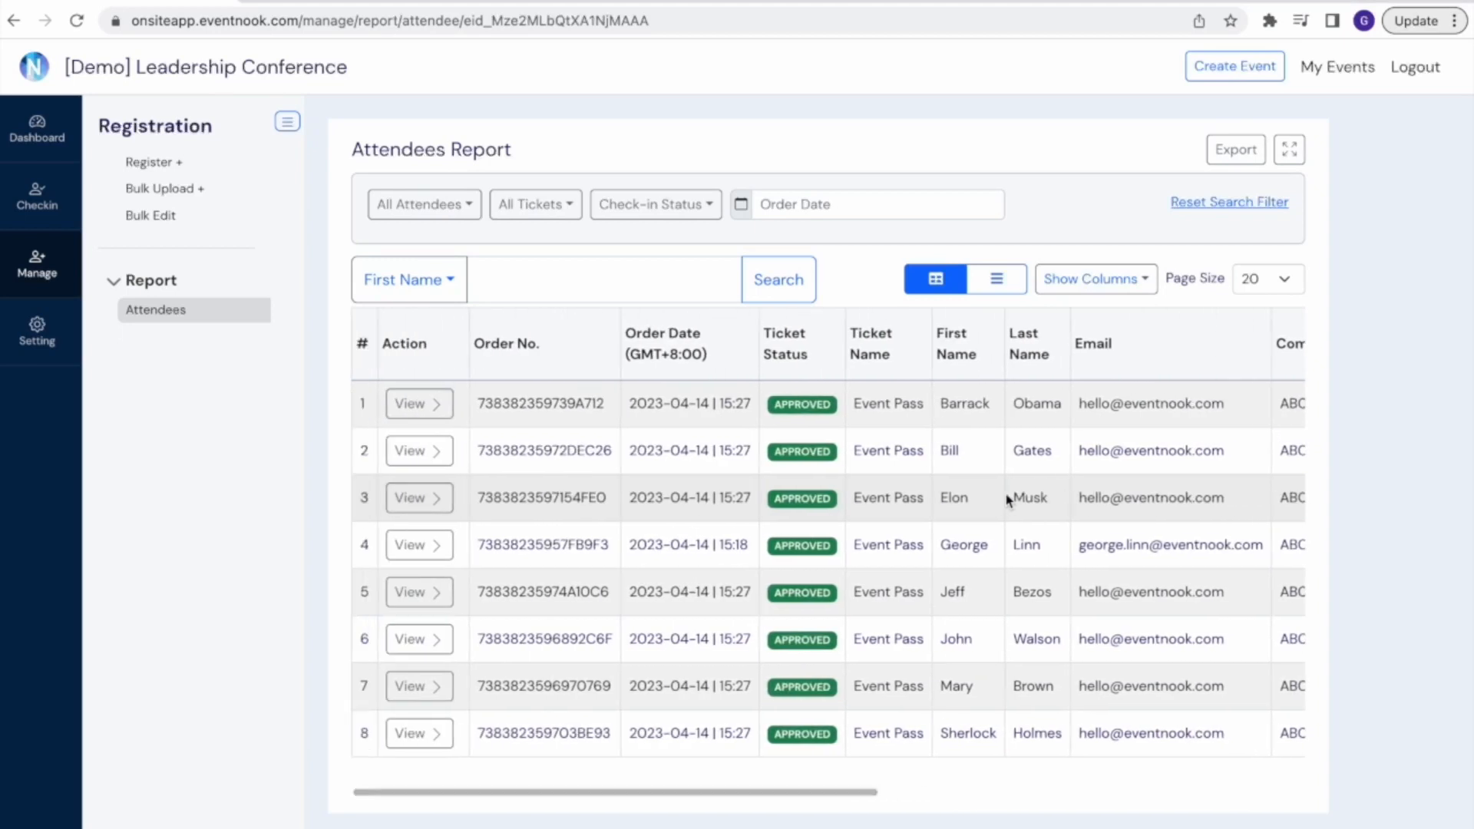
pyautogui.scroll(-2, 1008, 499)
pyautogui.scroll(2, 1008, 499)
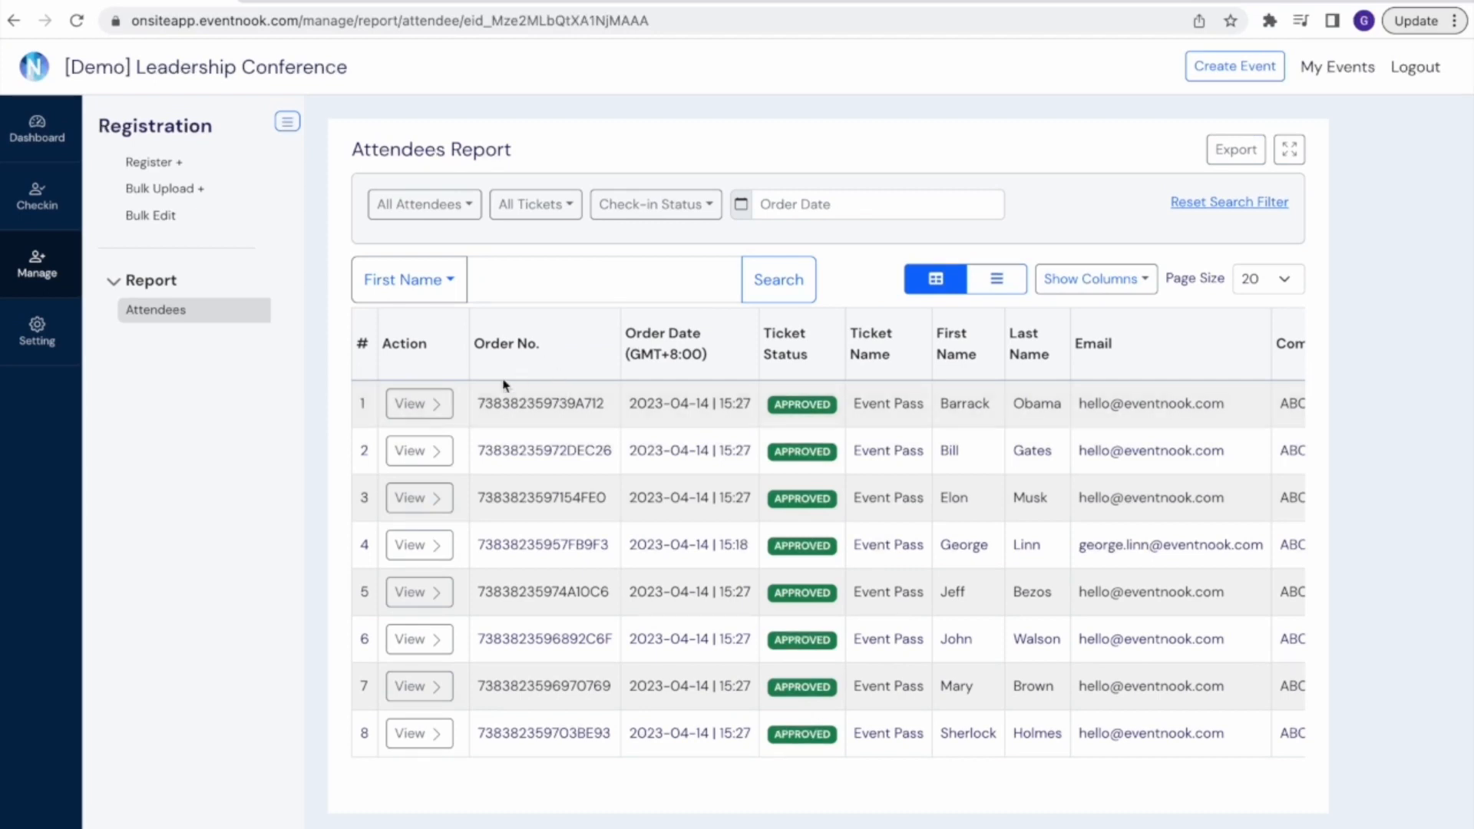
# Change the dietary preference of the first attendee in the report to Halal and save the record
pyautogui.click(421, 403)
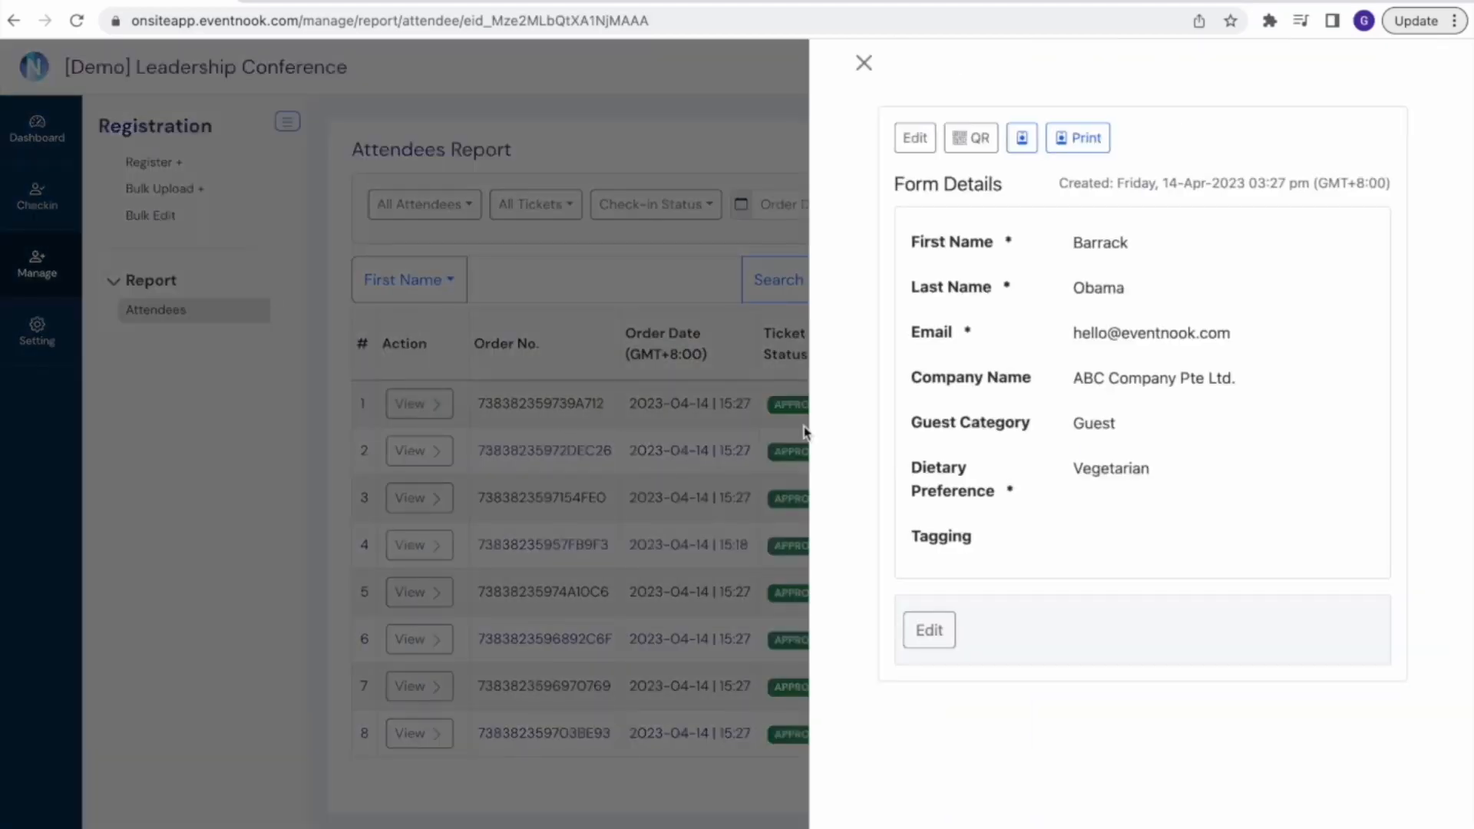
pyautogui.scroll(-2, 852, 464)
pyautogui.scroll(2, 853, 464)
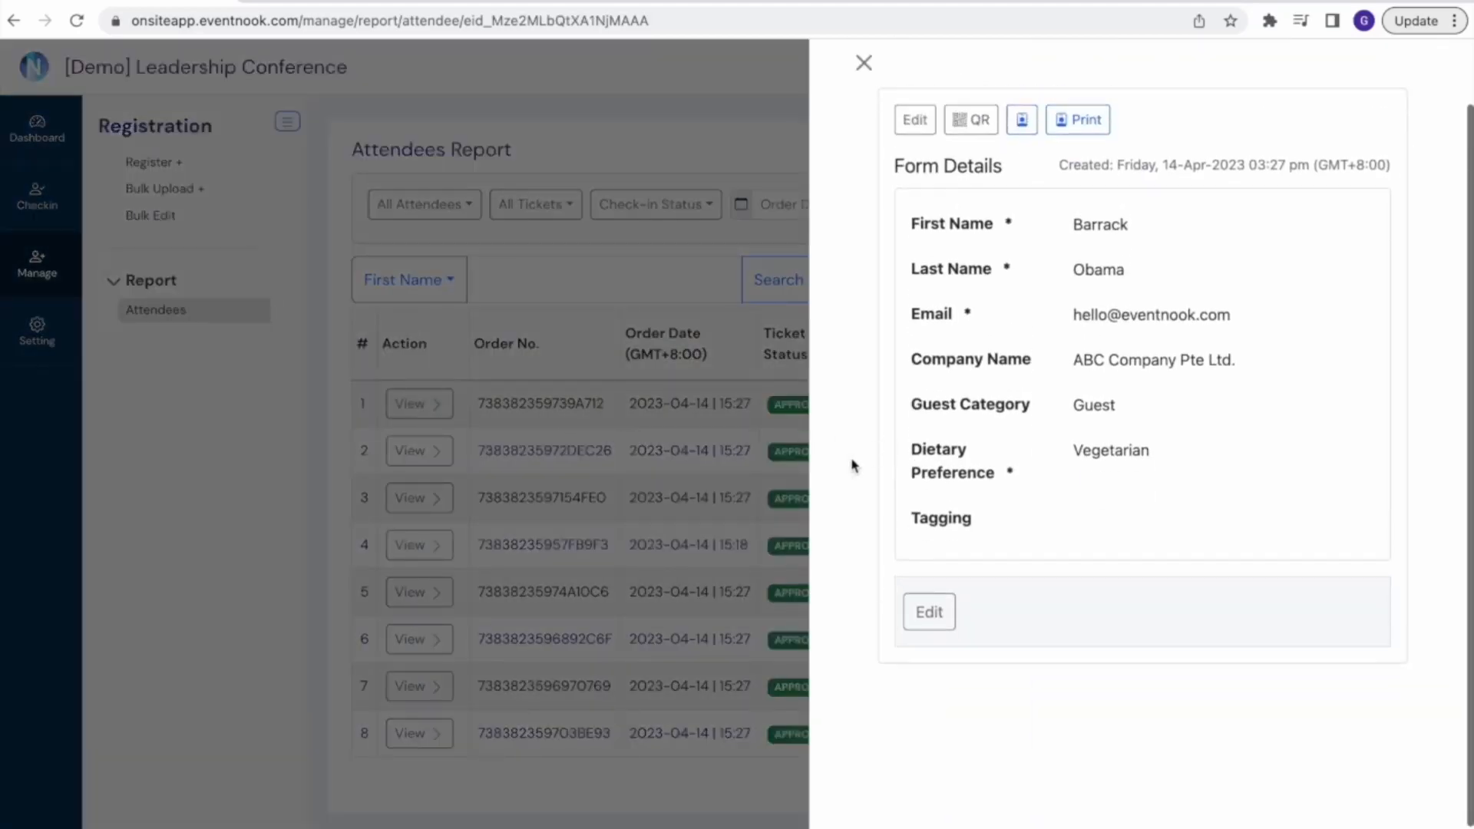
pyautogui.click(915, 134)
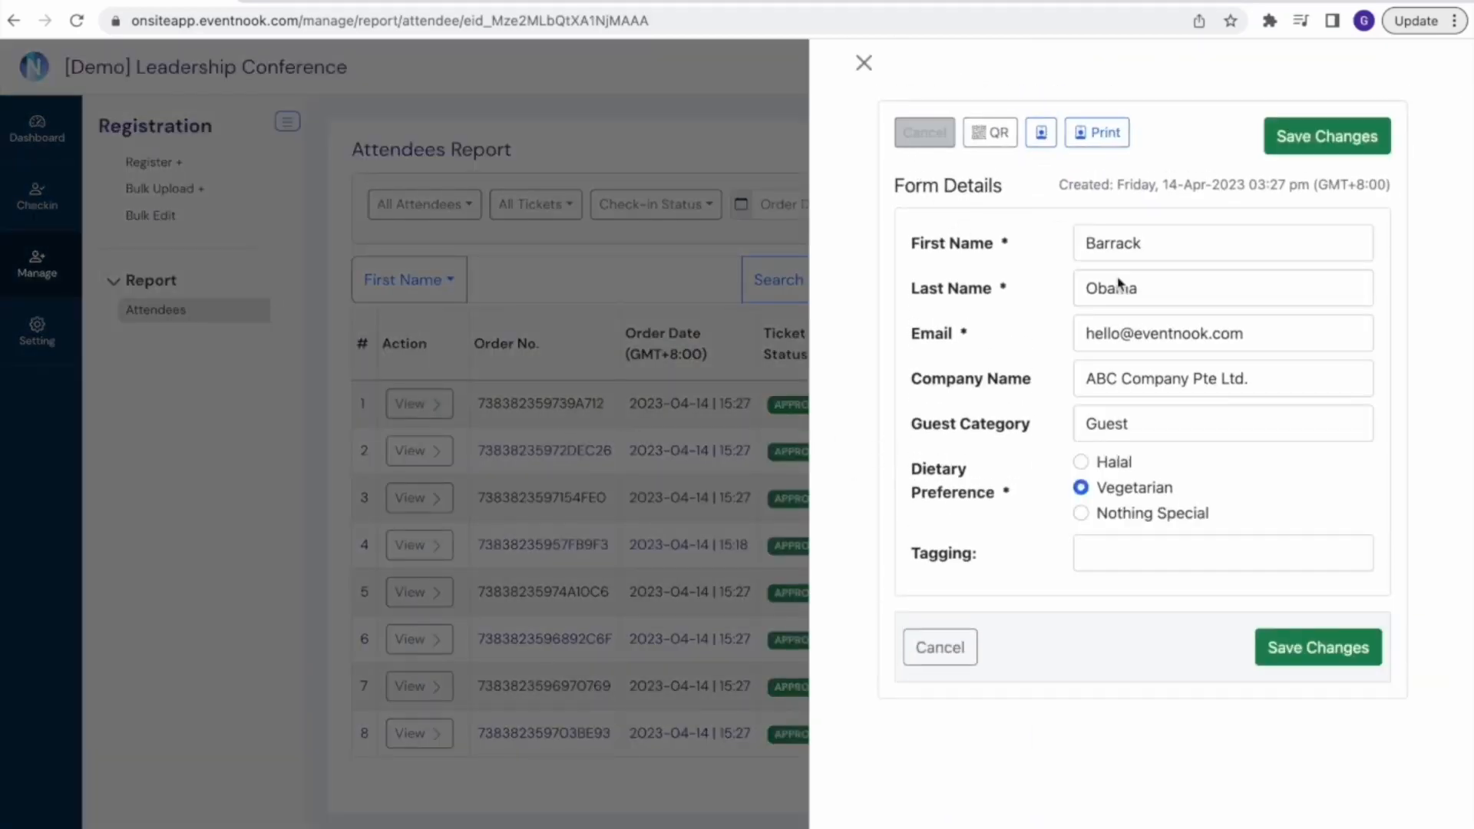
pyautogui.click(1115, 466)
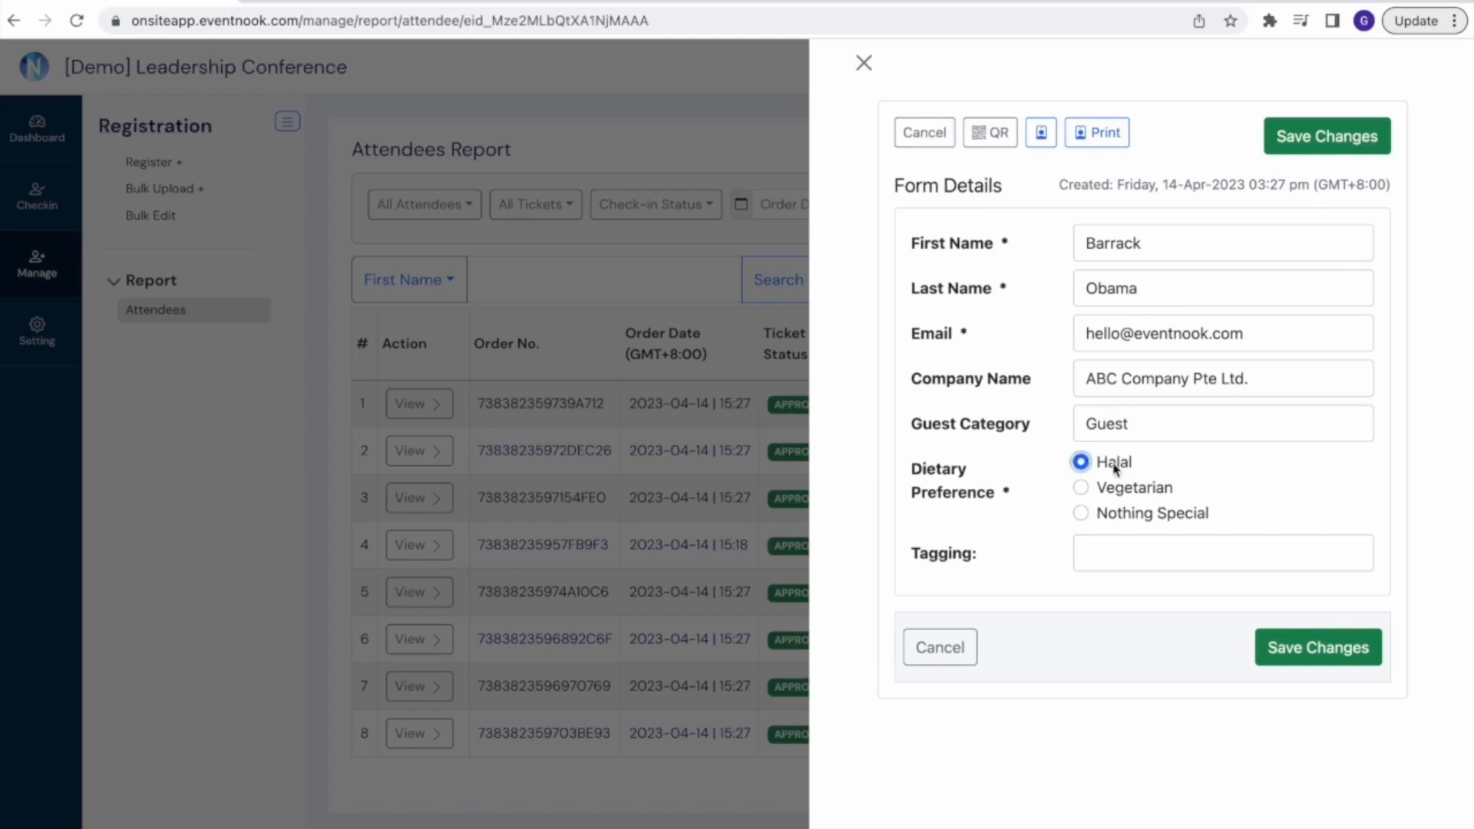
pyautogui.click(1314, 650)
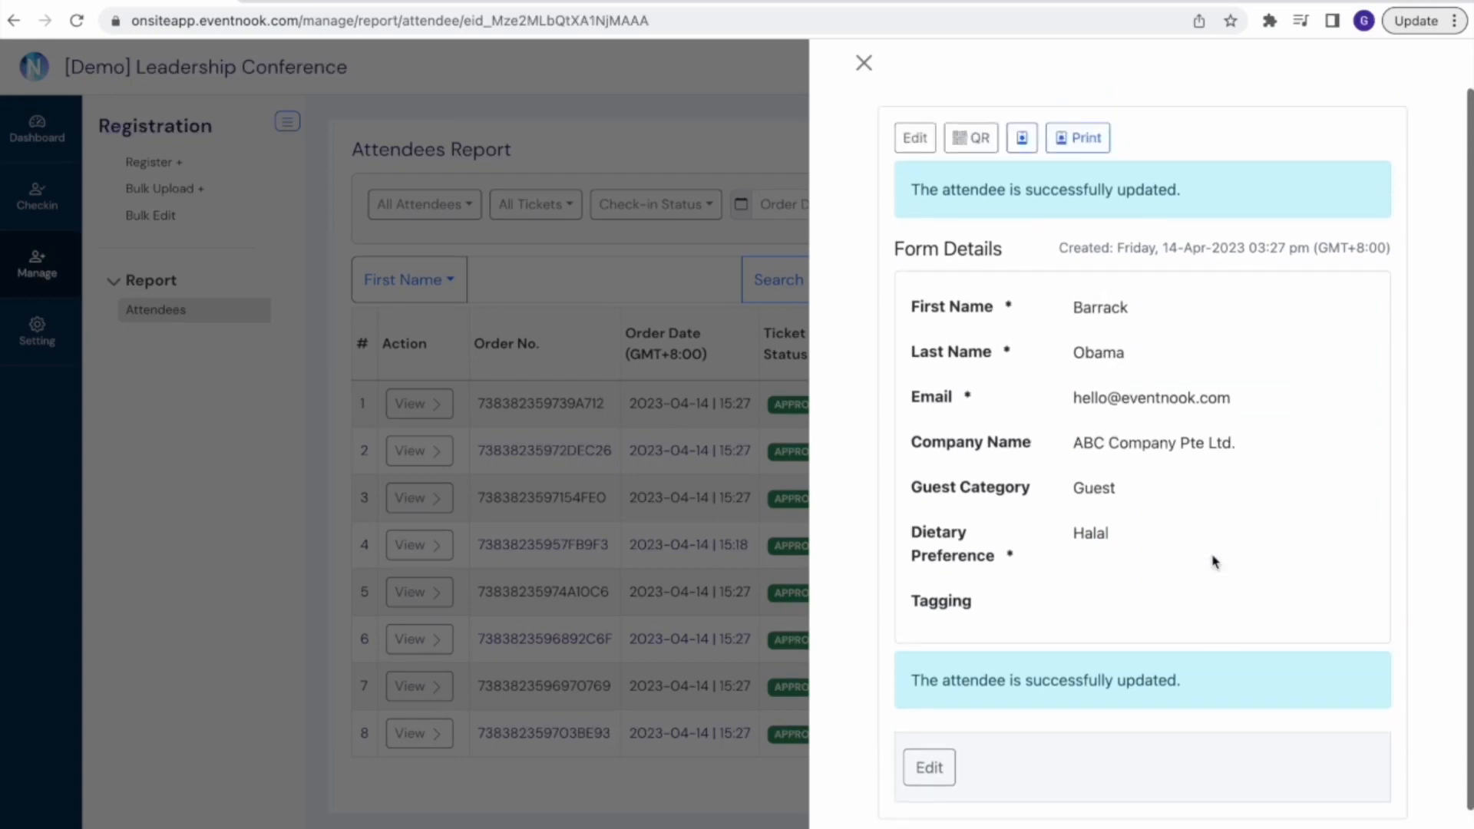
pyautogui.click(864, 62)
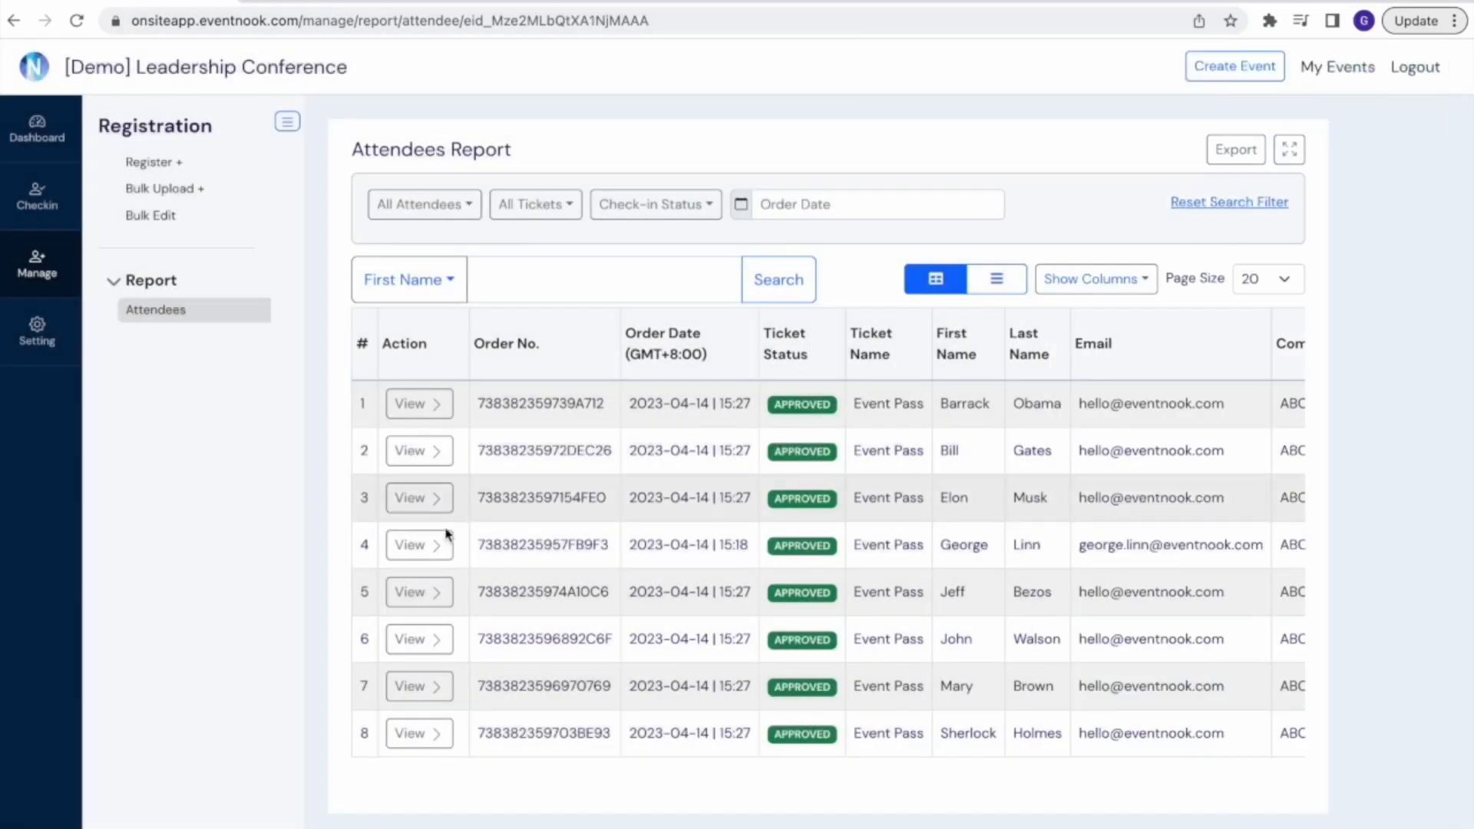
# Change the dietary preference of the fourth attendee in the report to Nothing Special and save the record
pyautogui.click(421, 550)
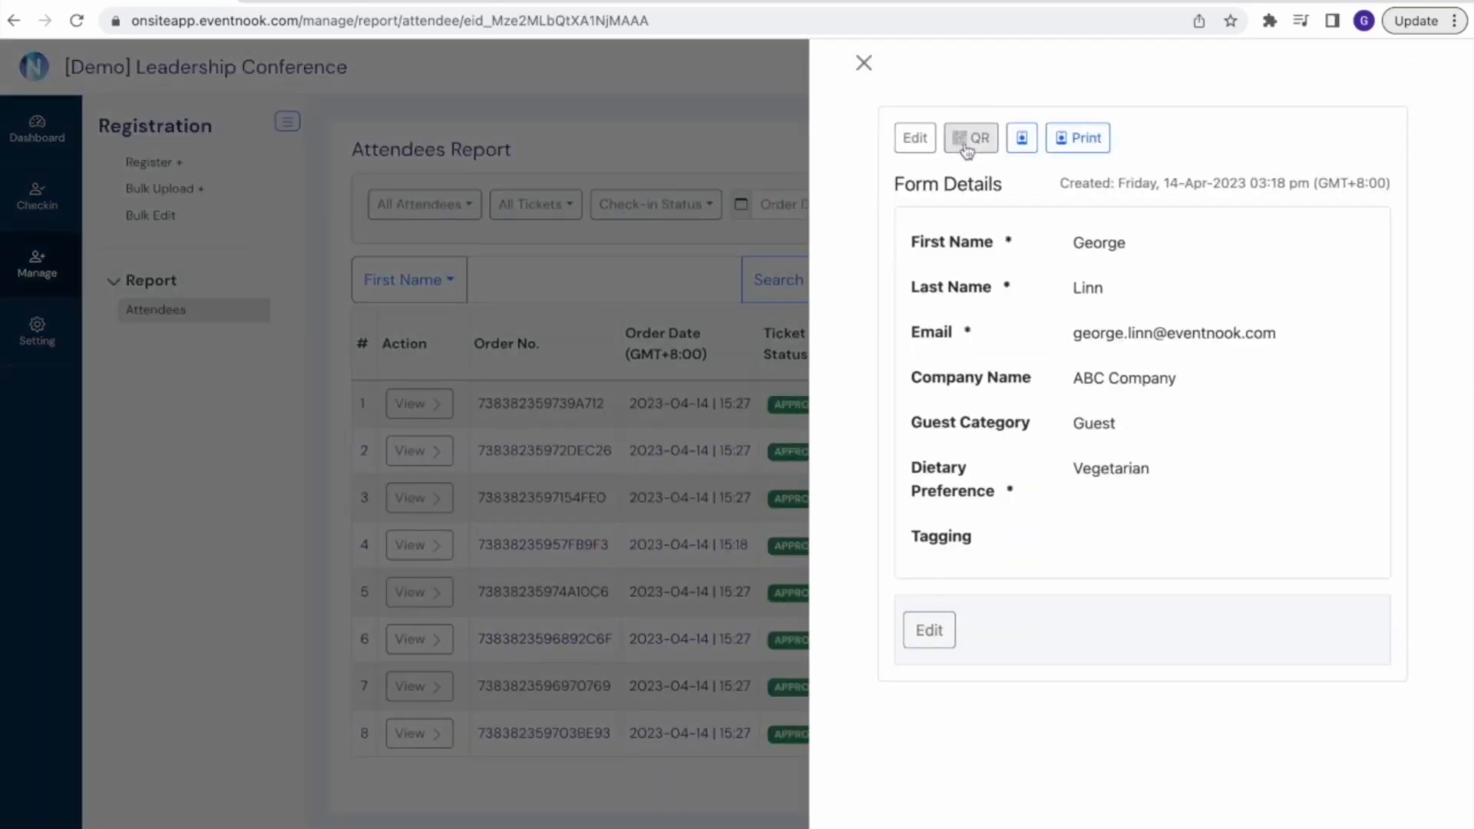
pyautogui.click(914, 140)
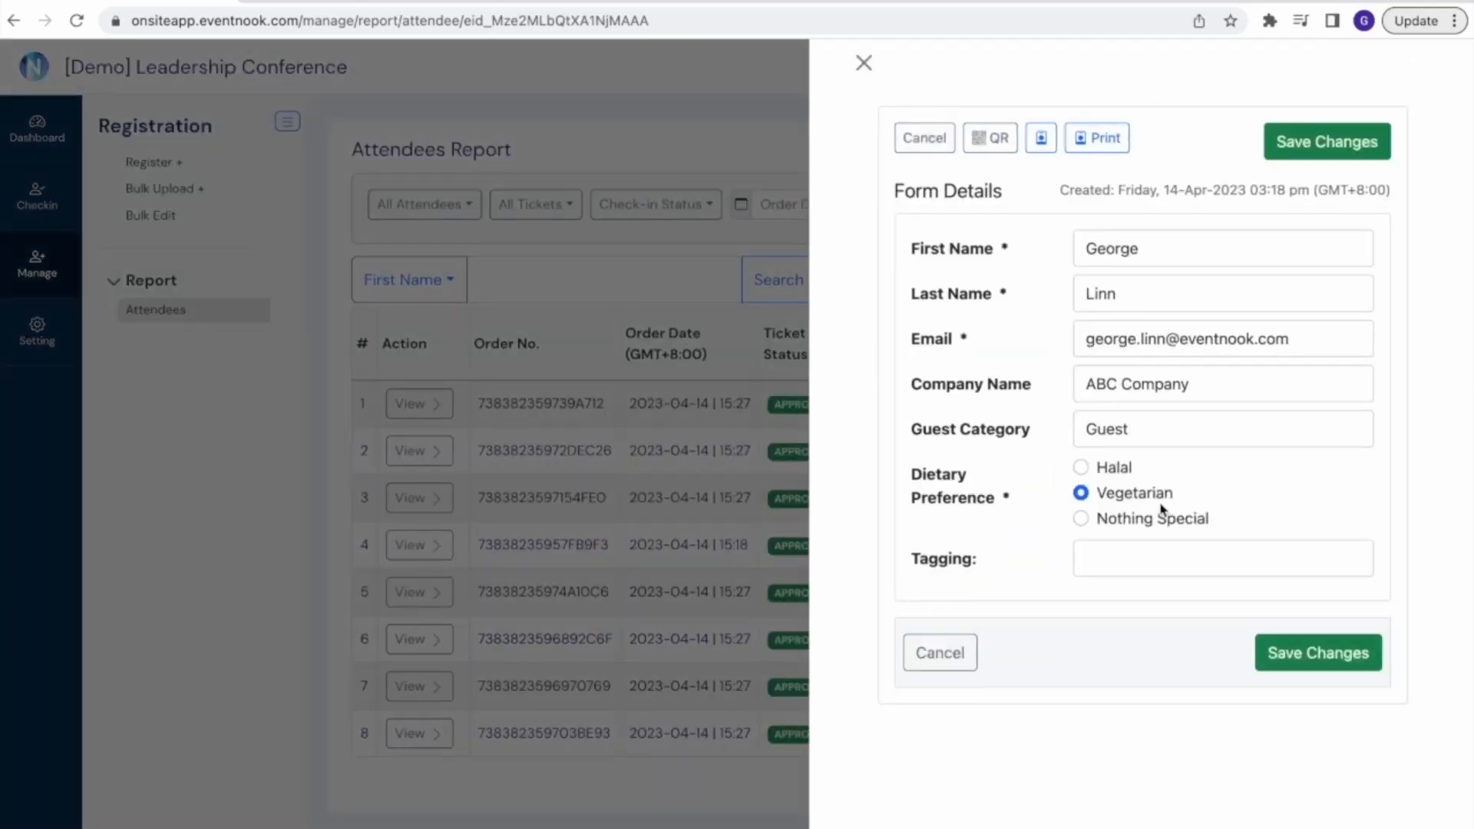
pyautogui.click(1081, 521)
pyautogui.click(1293, 655)
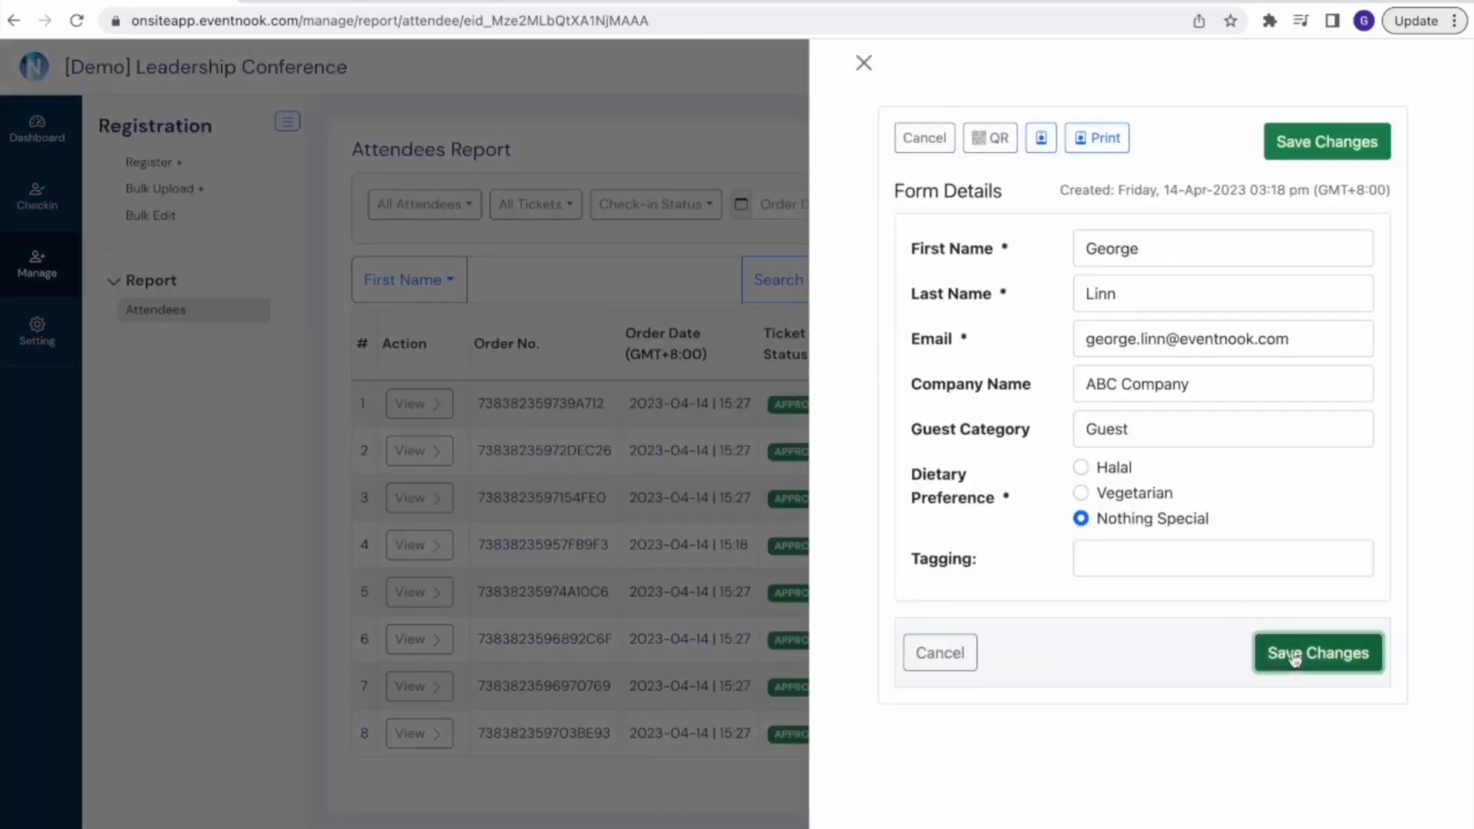
pyautogui.click(865, 63)
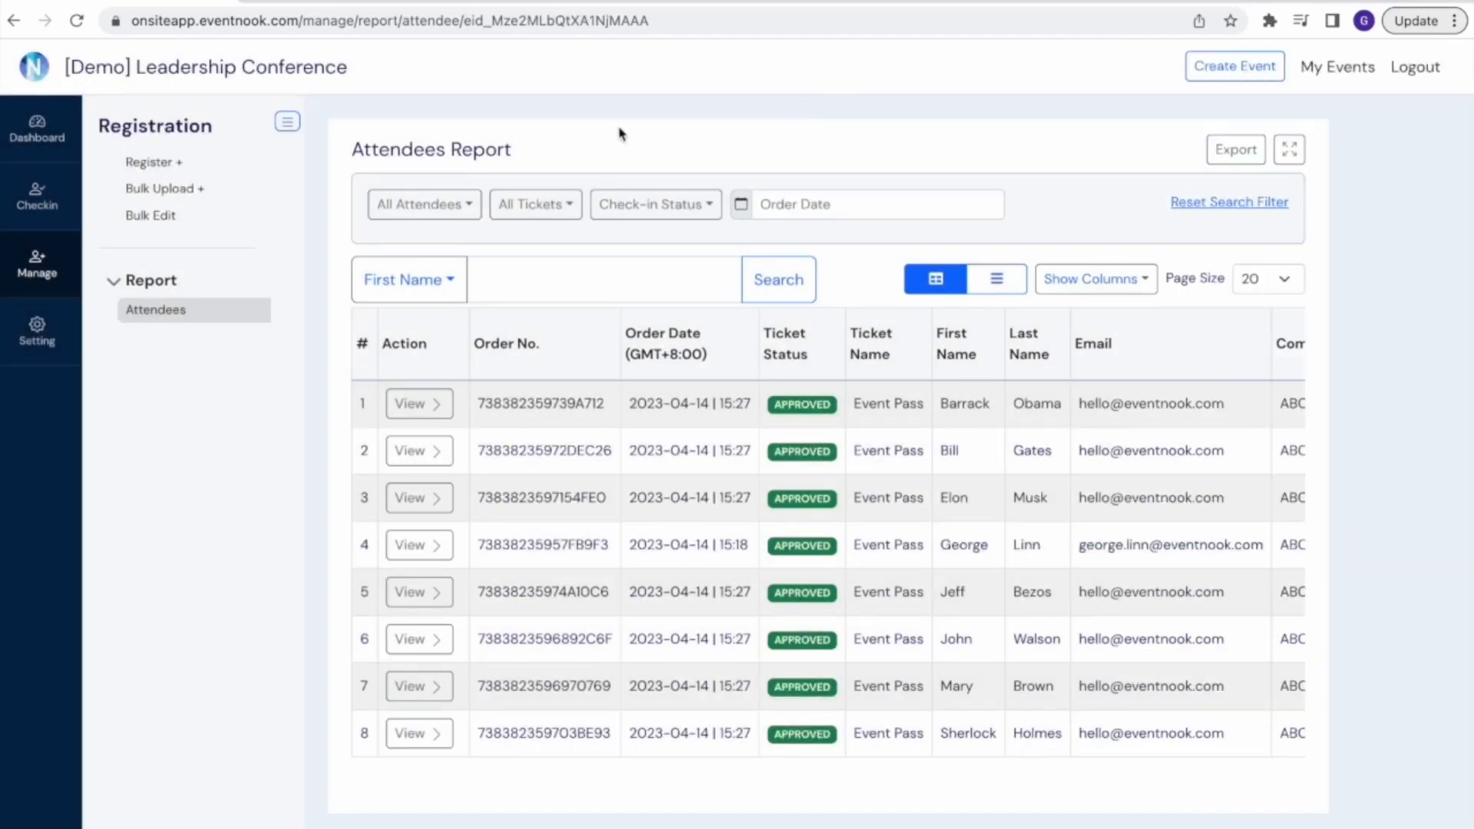
pyautogui.hscroll(-3, 731, 151)
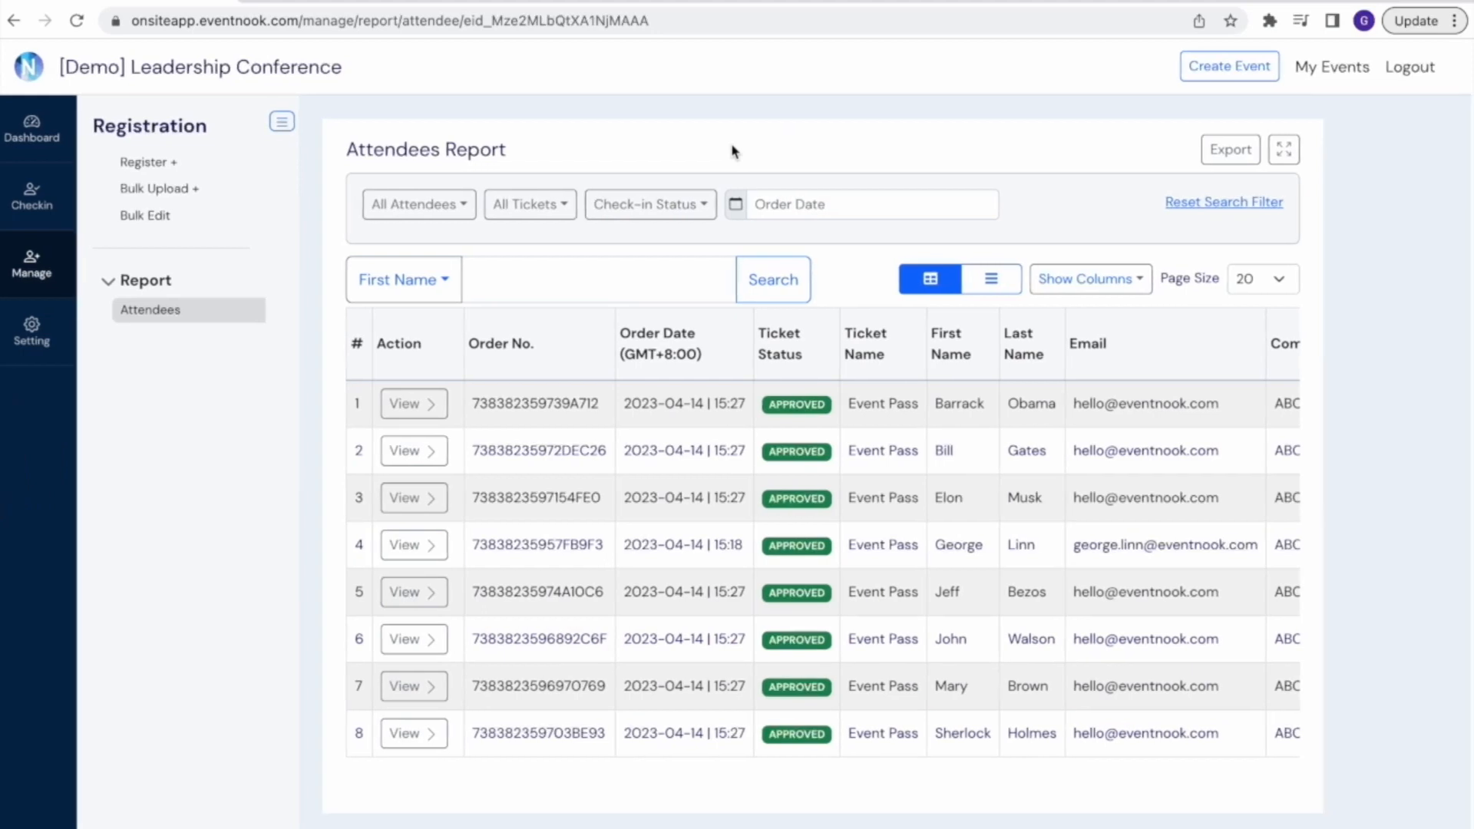
pyautogui.scroll(-1, 599, 188)
pyautogui.scroll(2, 599, 188)
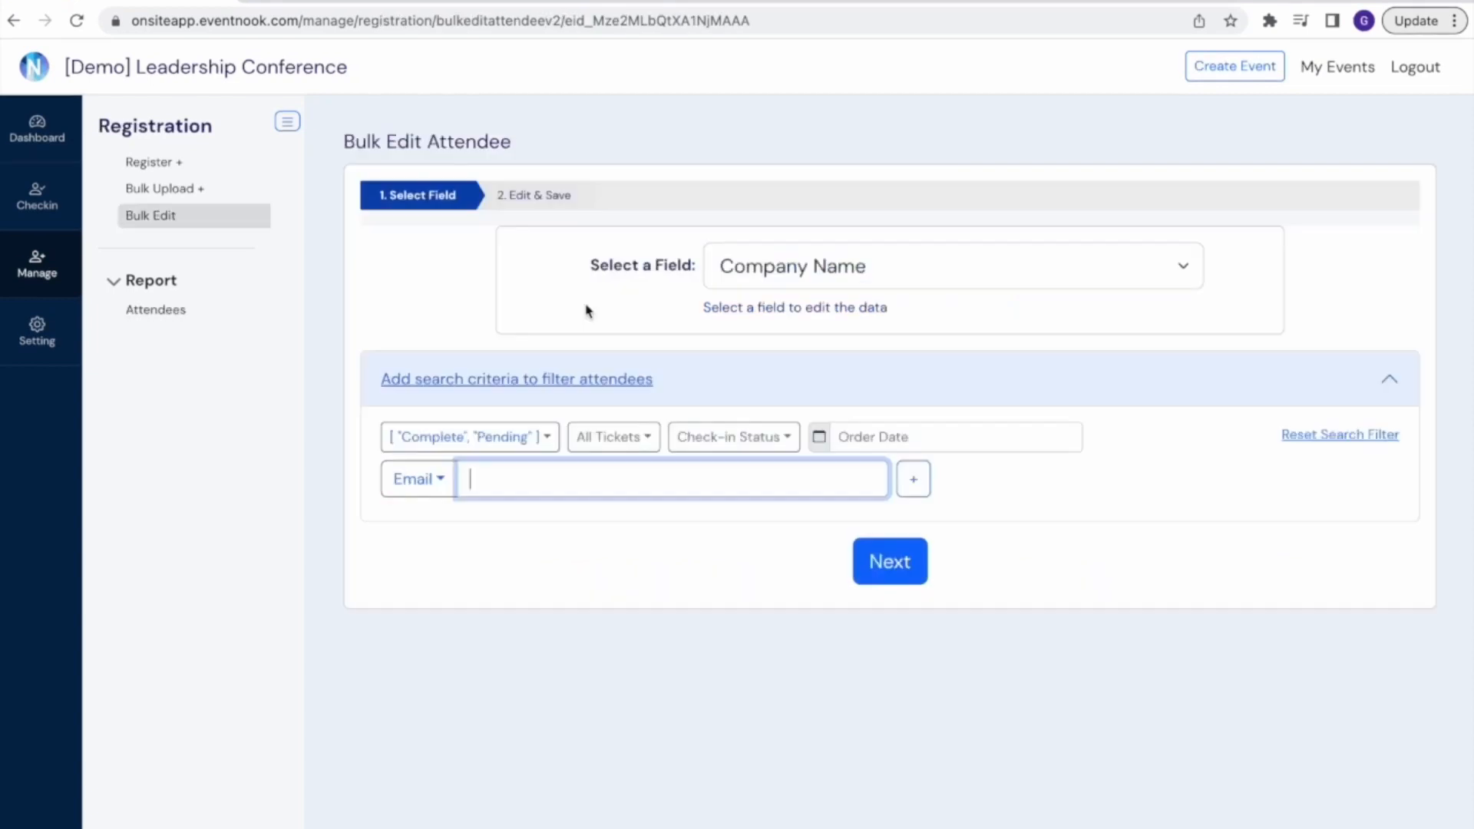
# In Bulk Edit, choose Guest Category as the field to edit for the attendees and proceed to the editing table
pyautogui.scroll(-1, 958, 382)
pyautogui.scroll(1, 957, 382)
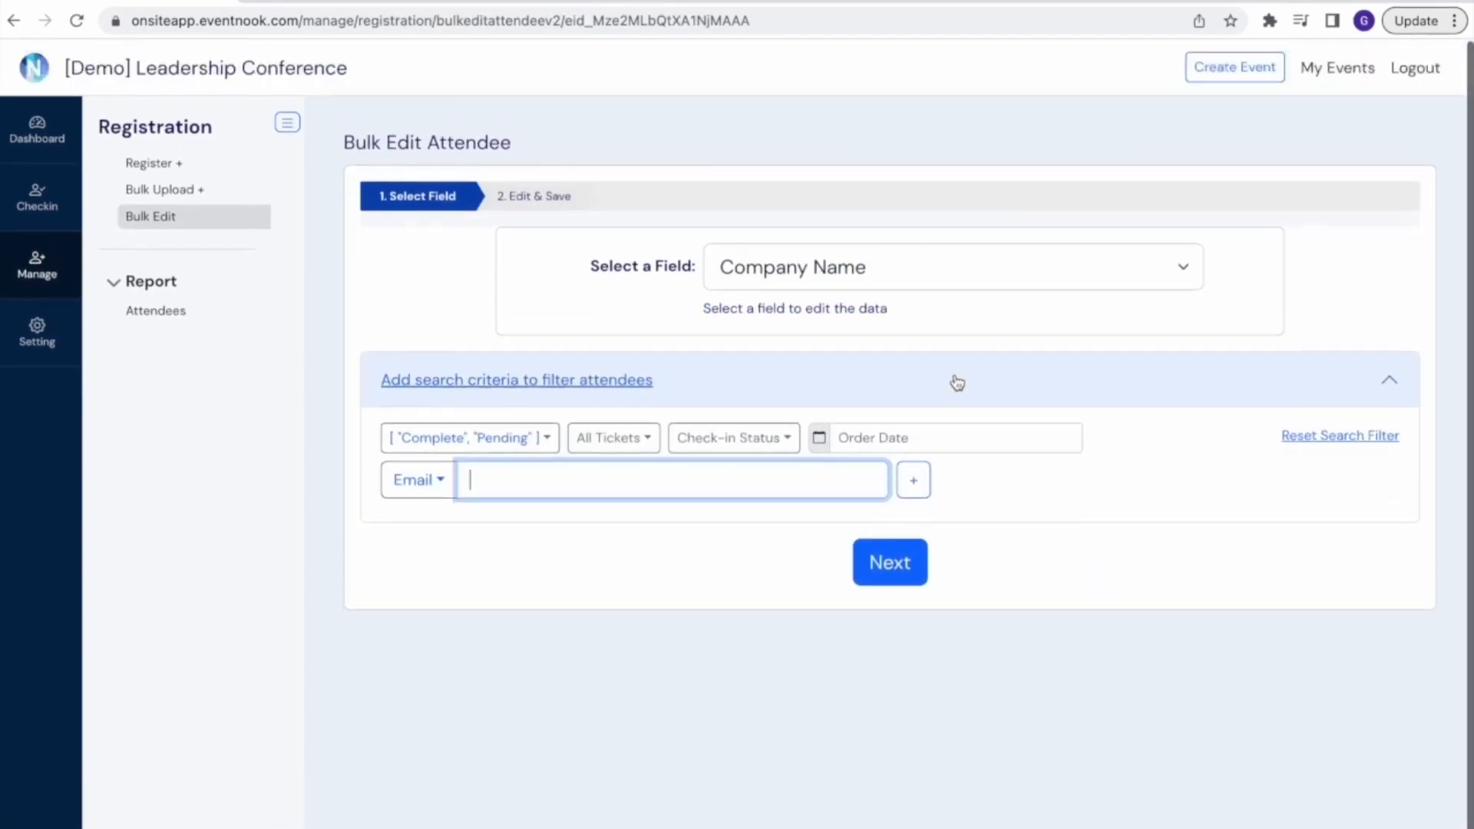
pyautogui.click(1024, 267)
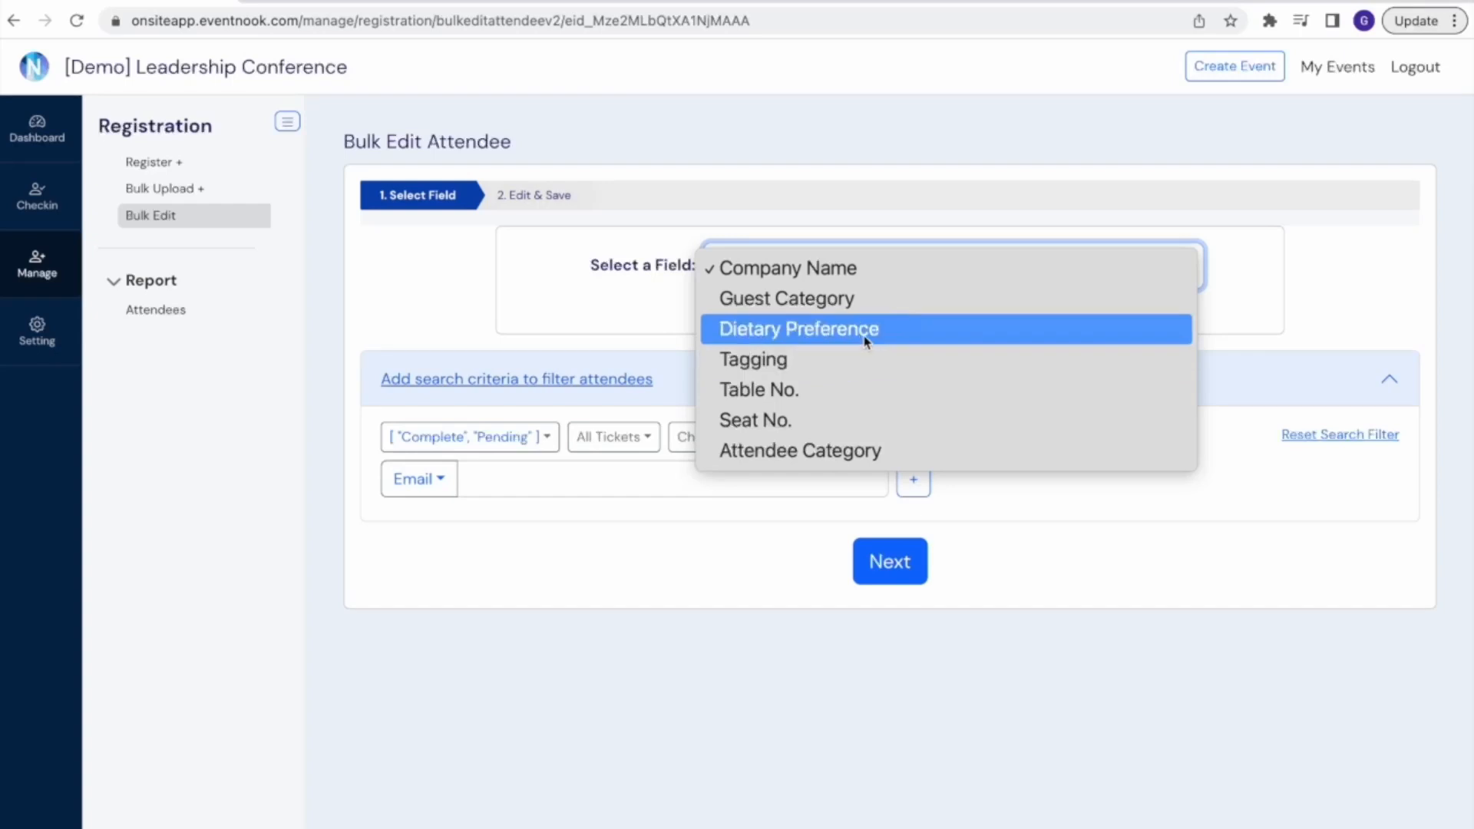
pyautogui.click(866, 304)
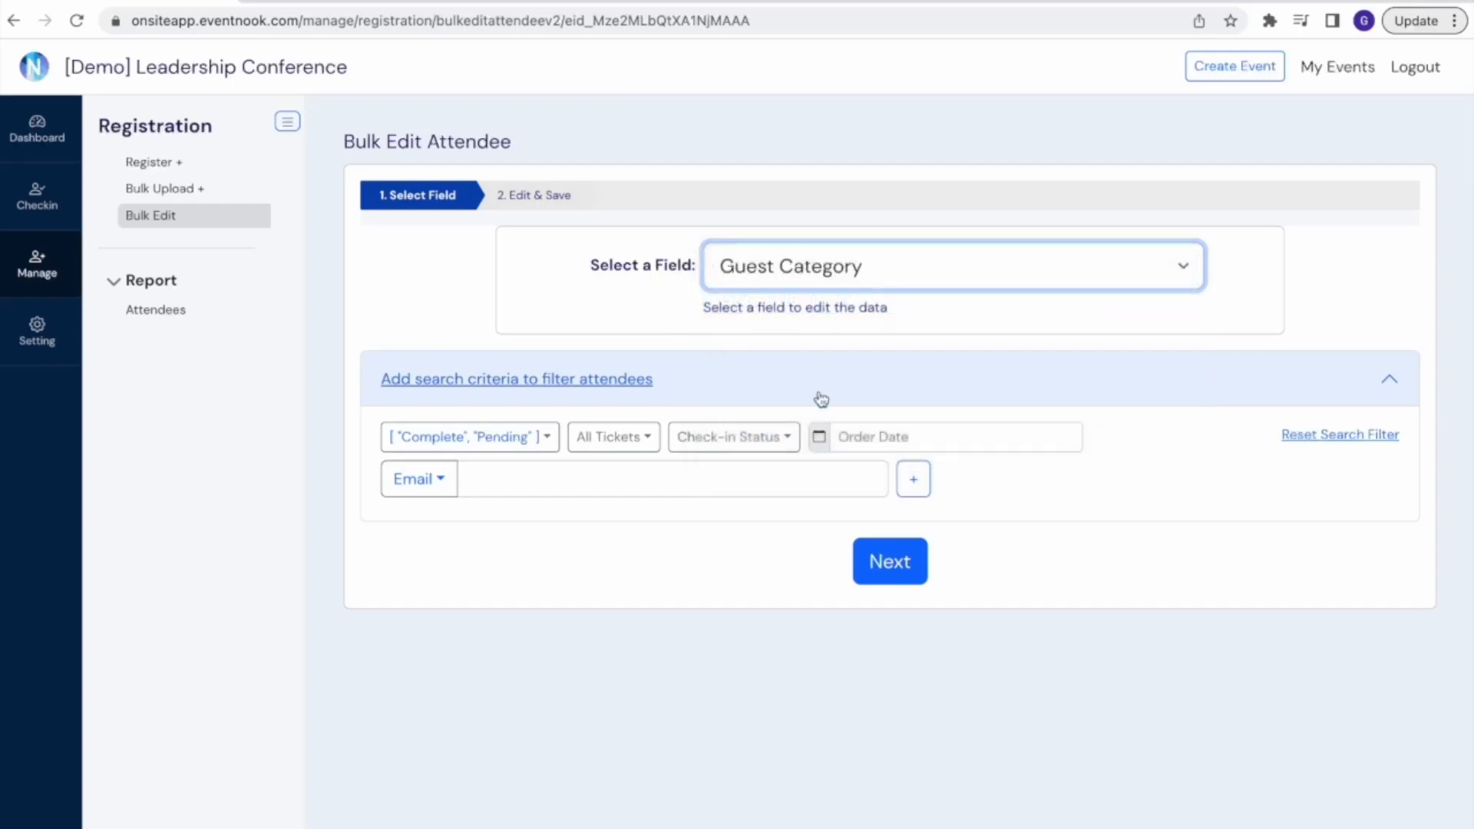
pyautogui.click(893, 572)
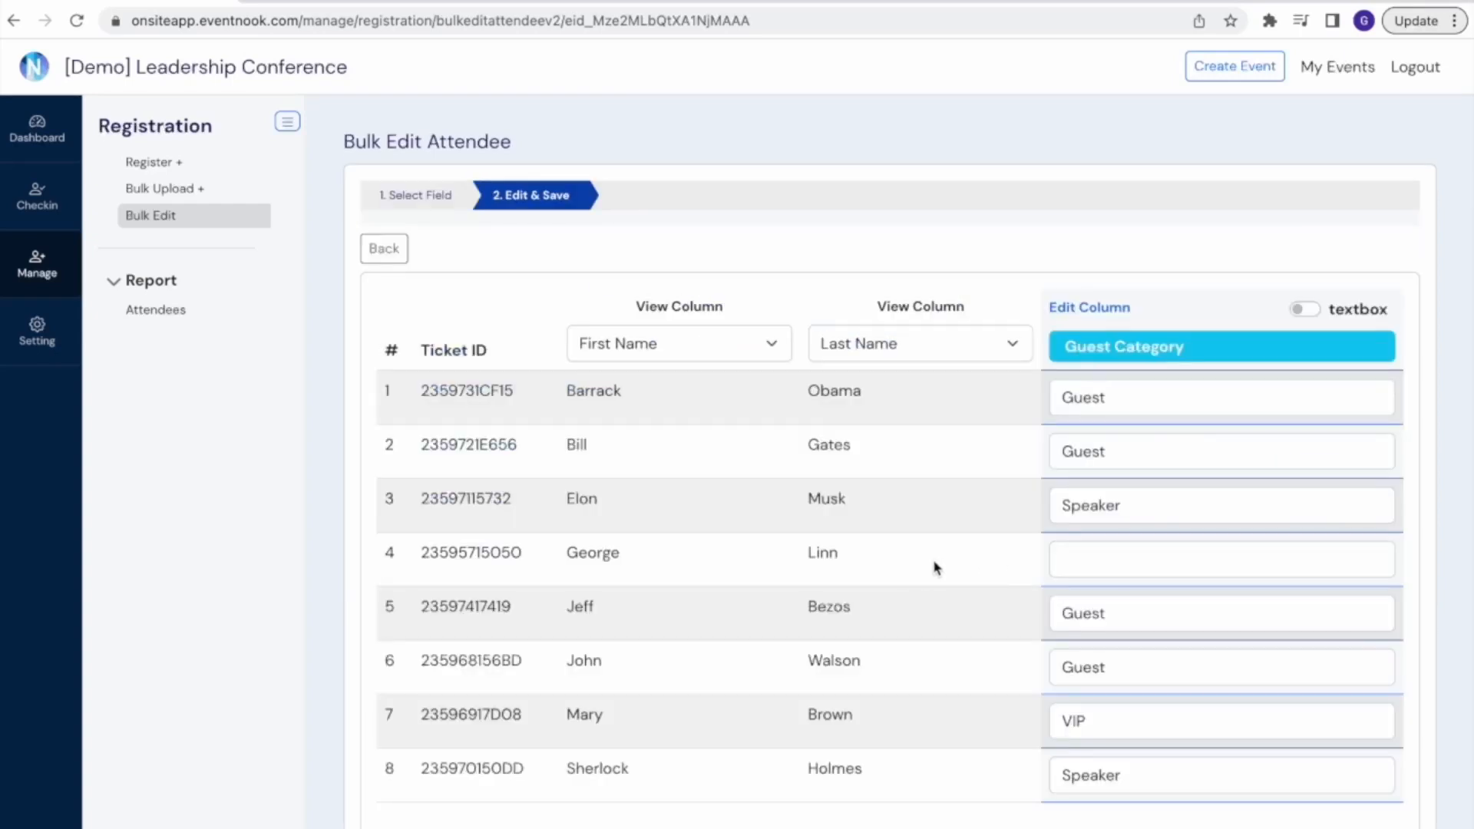
# Set the guest category of the fourth attendee in the bulk edit table to Guest
pyautogui.scroll(-2, 935, 568)
pyautogui.click(1068, 453)
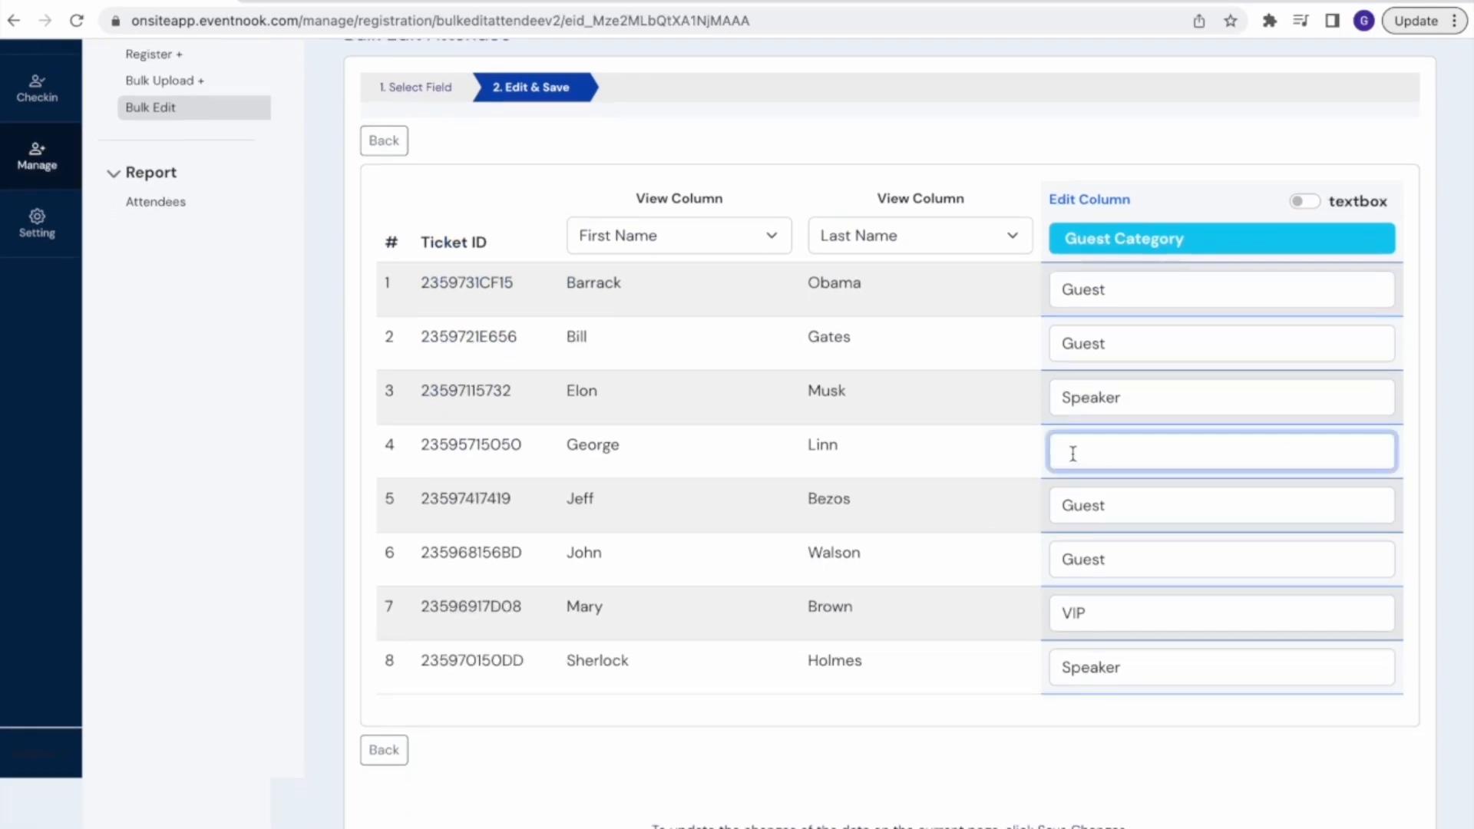
pyautogui.write('st')
# Change the guest category of the third attendee to VIP, and save the bulk edit changes
pyautogui.click(1133, 401)
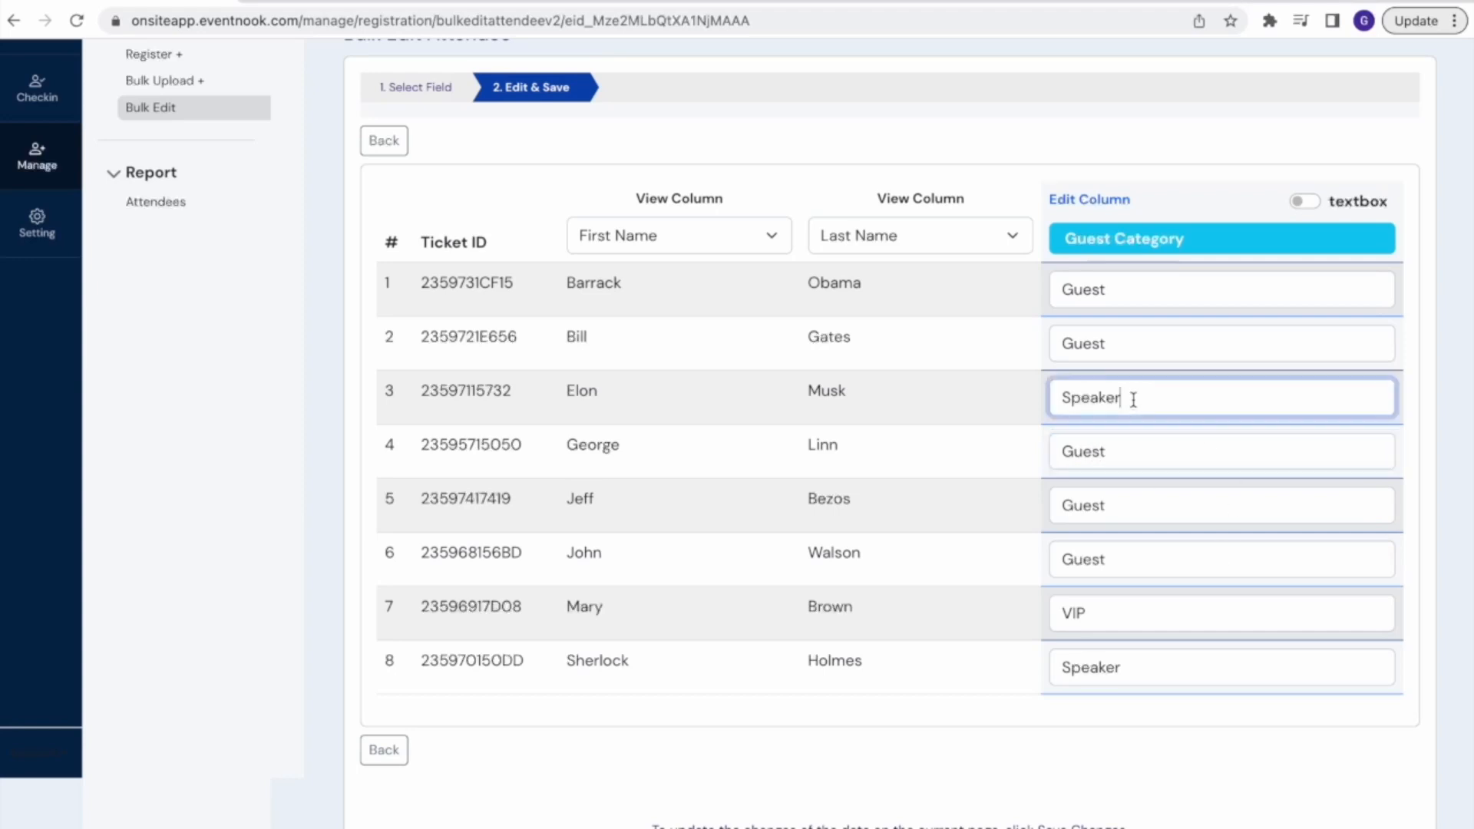
pyautogui.press('BackSpace')
pyautogui.press('BackSpace')
pyautogui.press('BackSpace')
pyautogui.press('BackSpace')
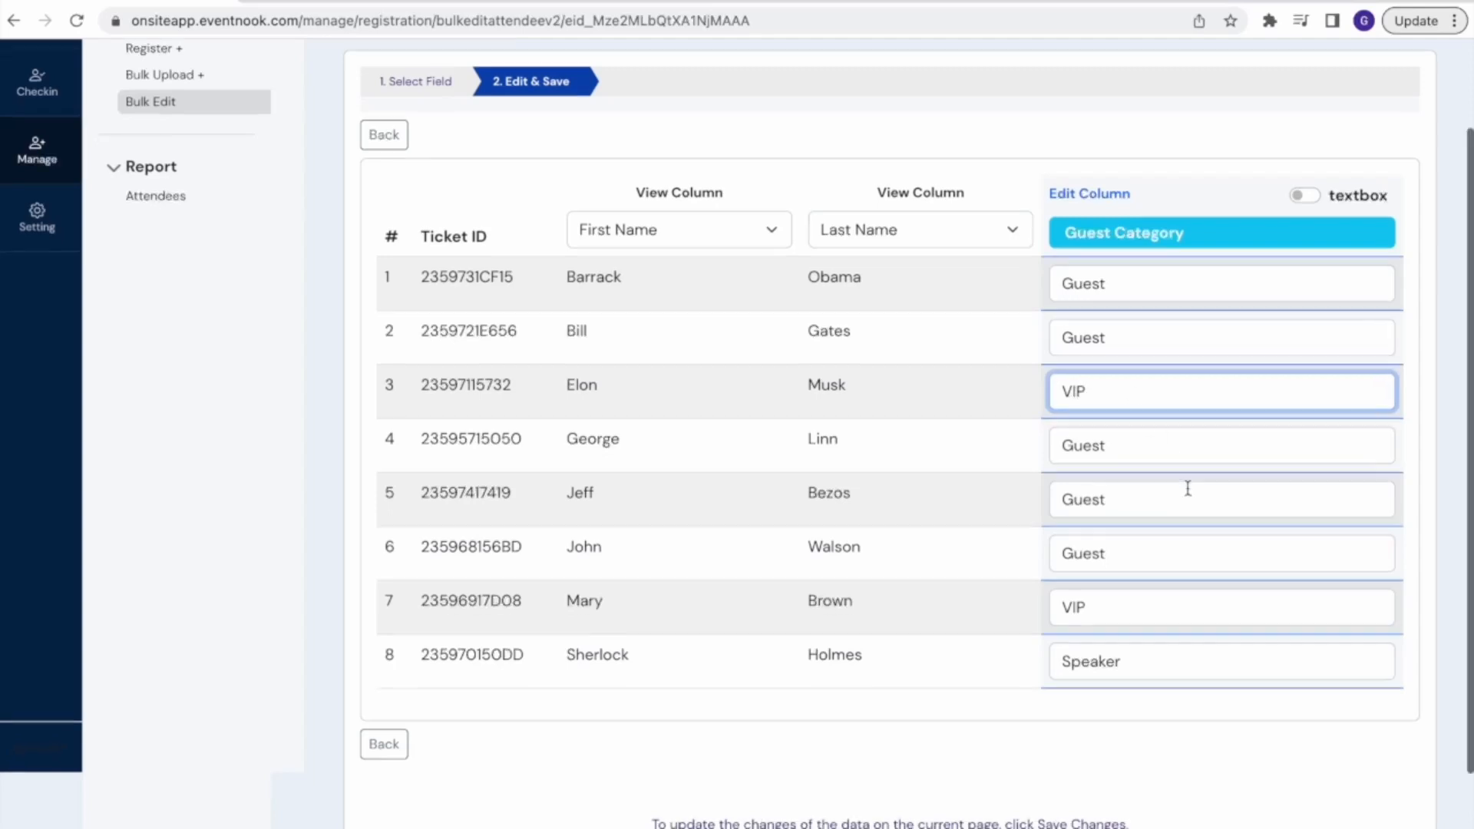
pyautogui.scroll(-2, 1152, 522)
pyautogui.click(879, 728)
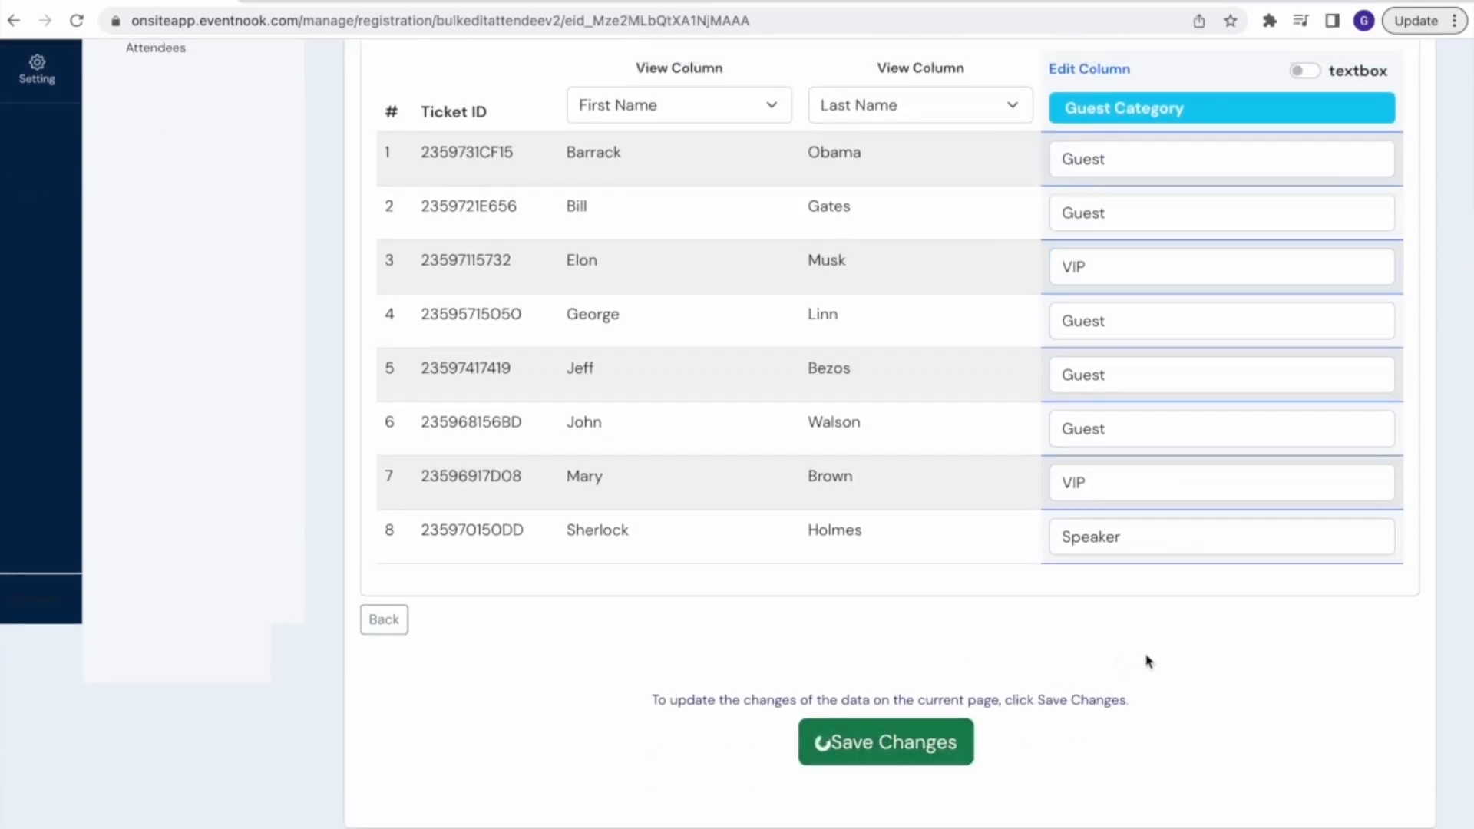
pyautogui.scroll(5, 1137, 716)
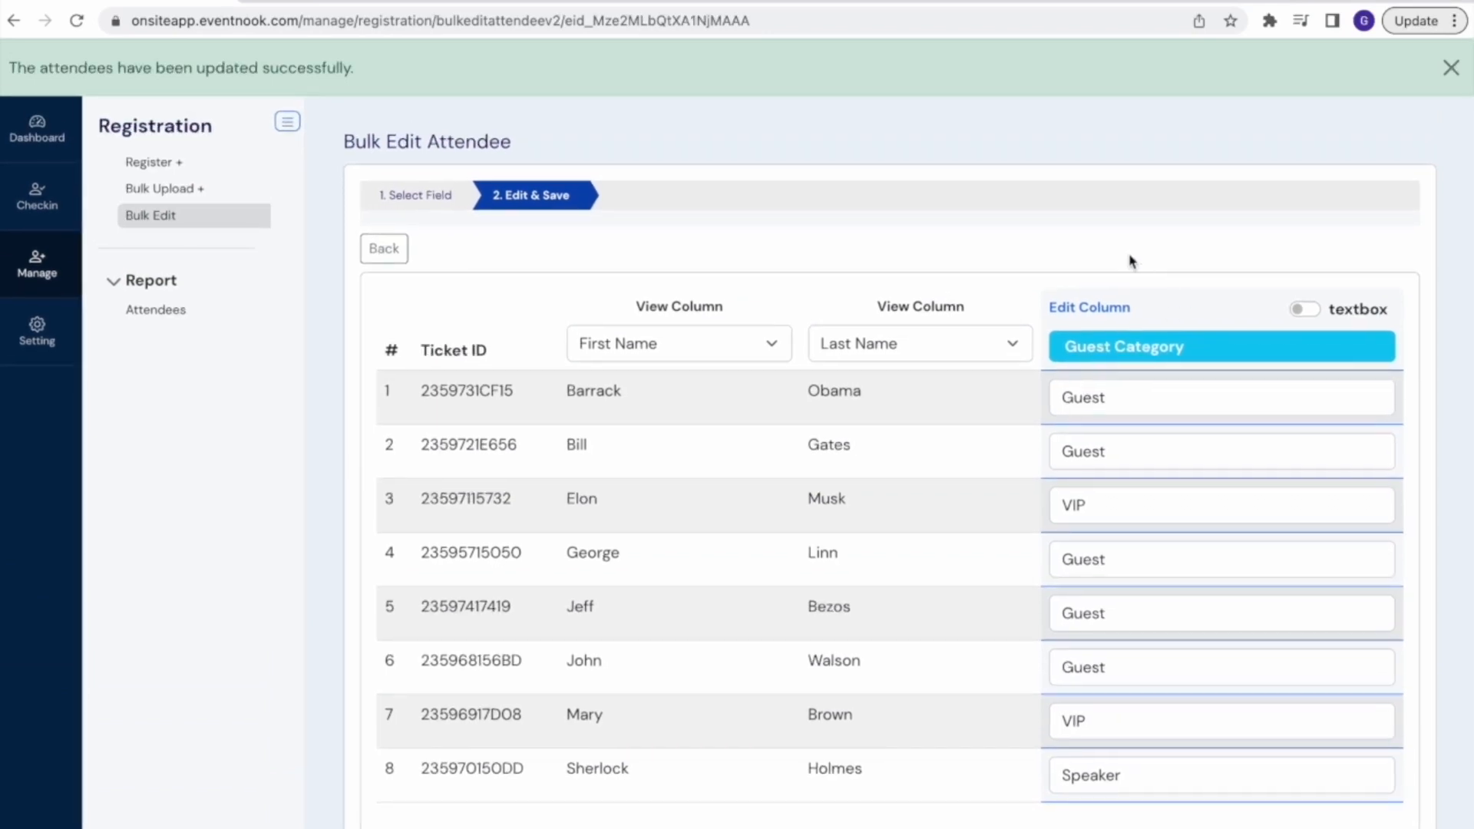
pyautogui.scroll(-3, 1130, 261)
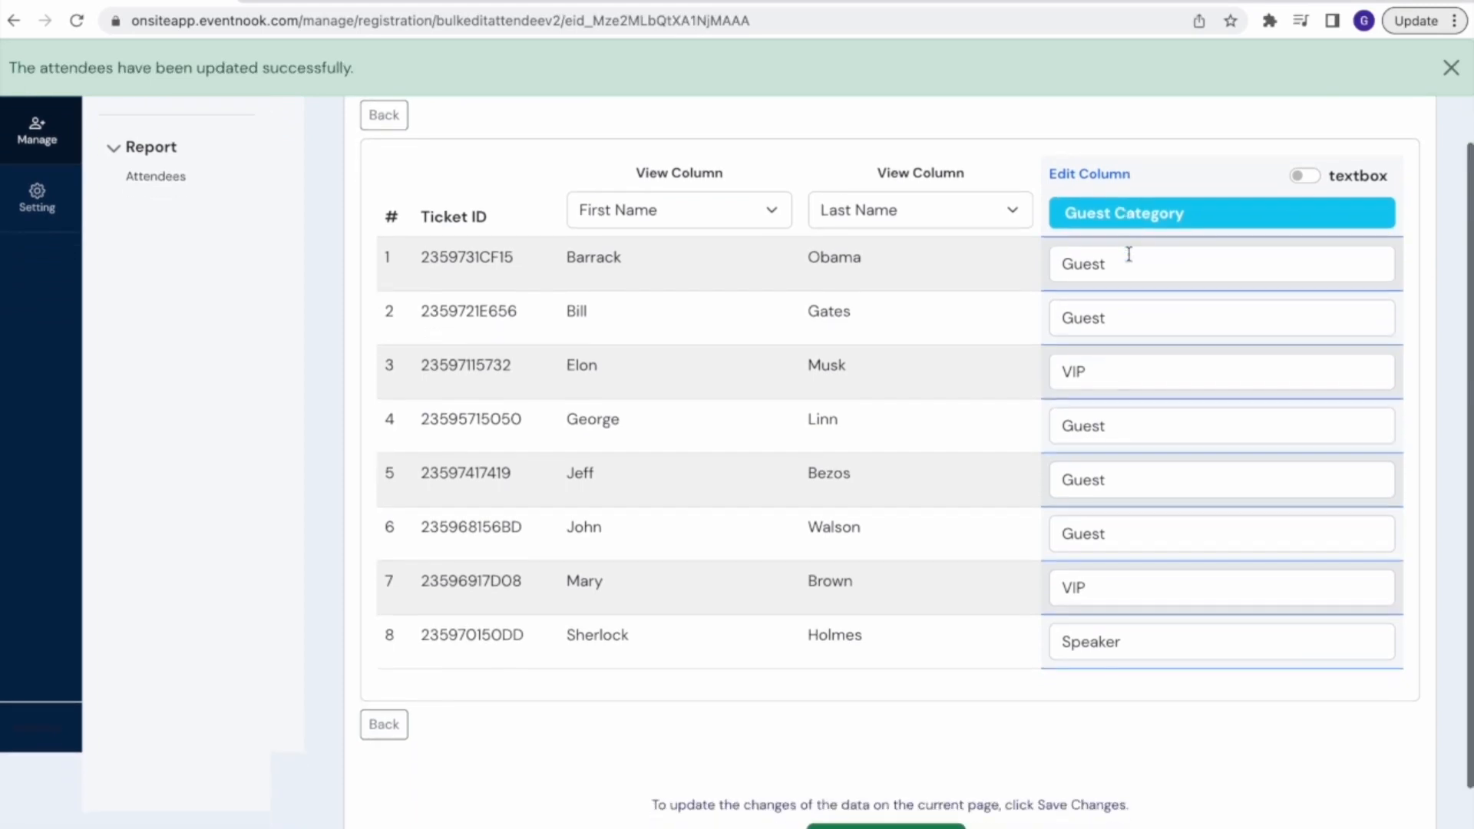
pyautogui.scroll(-2, 1130, 255)
pyautogui.scroll(4, 1129, 260)
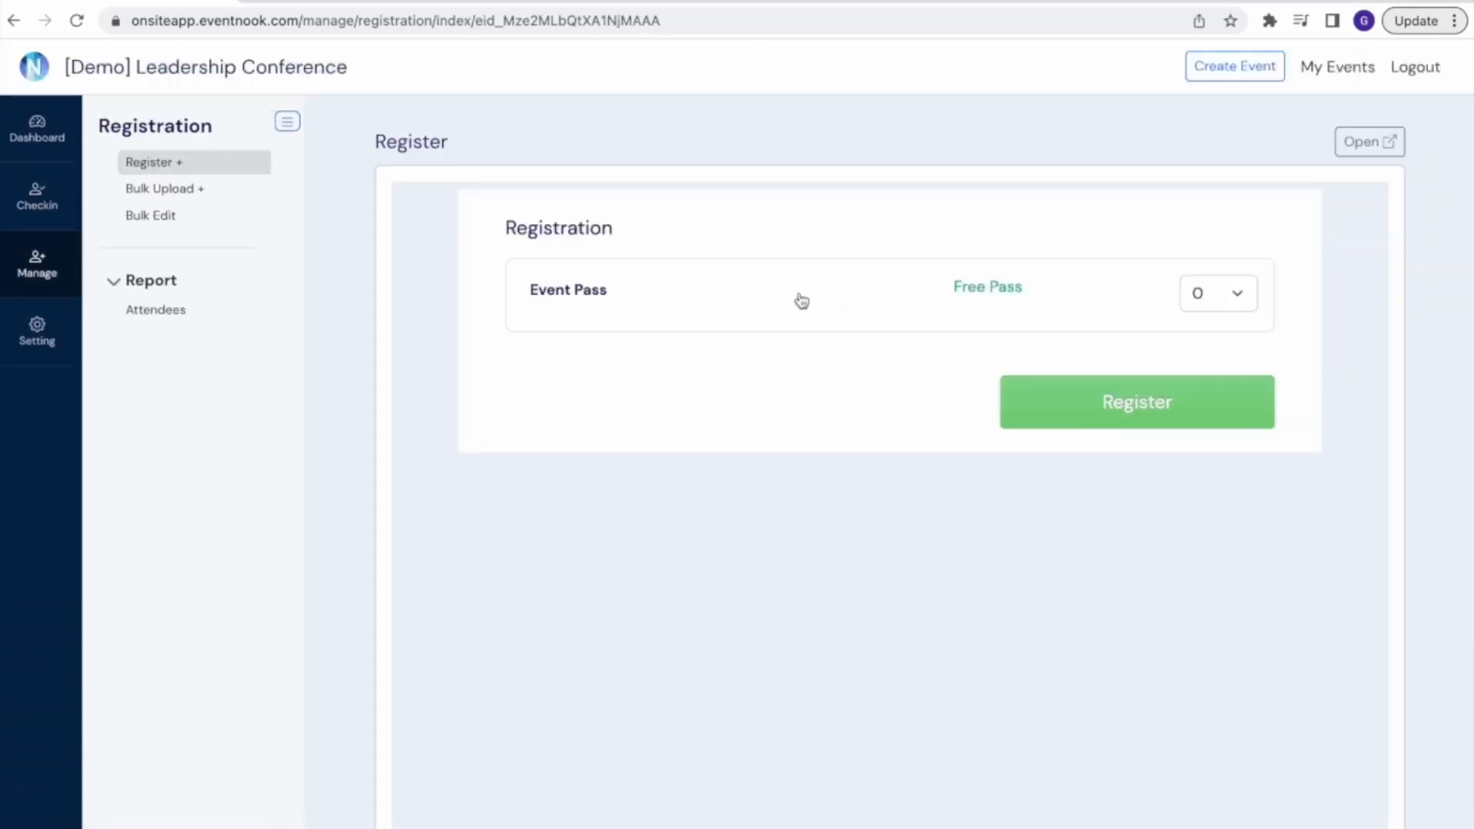
# Start a manual registration for one Event Pass
pyautogui.click(1232, 296)
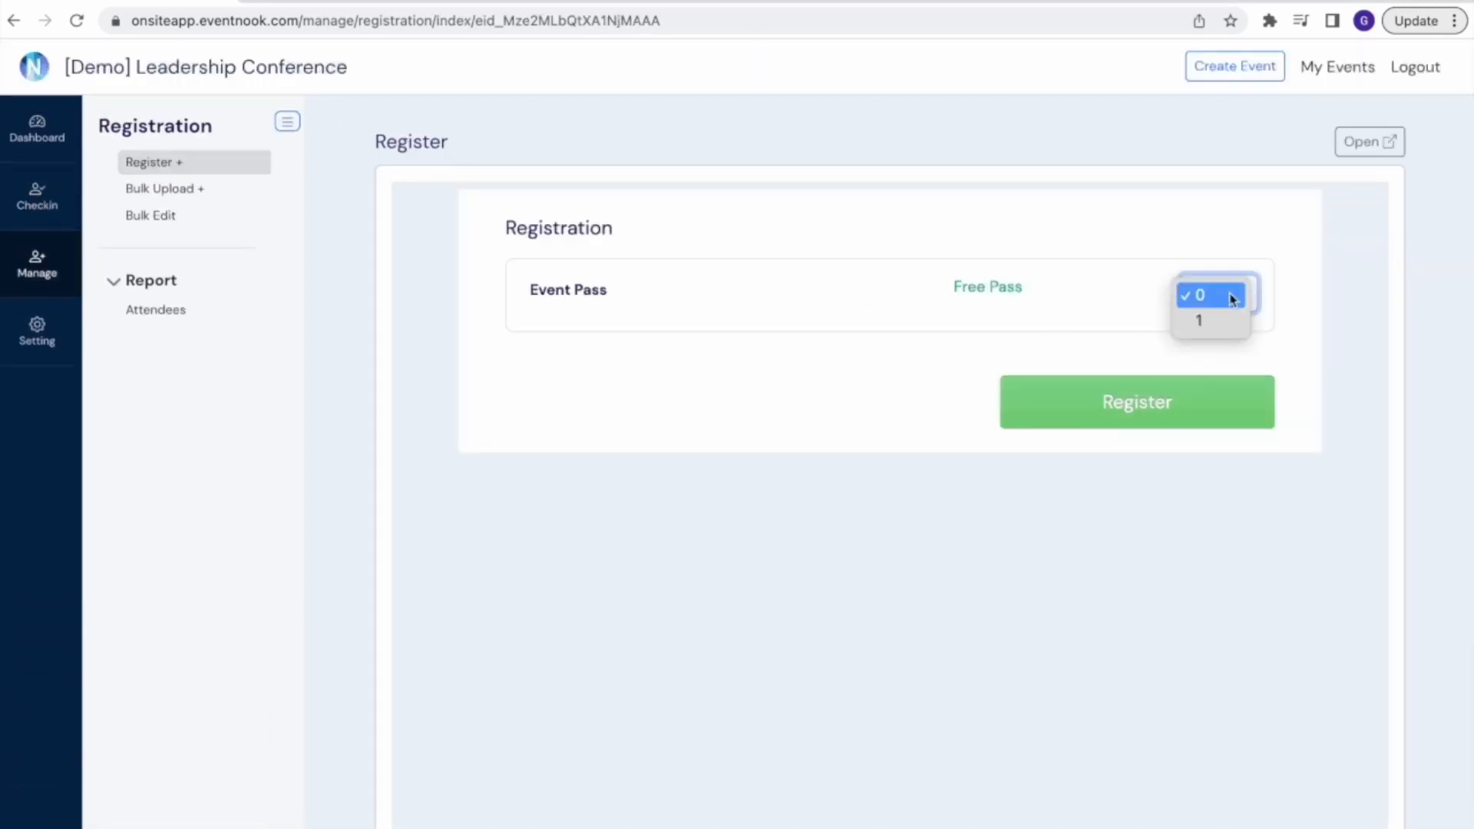
pyautogui.click(1221, 322)
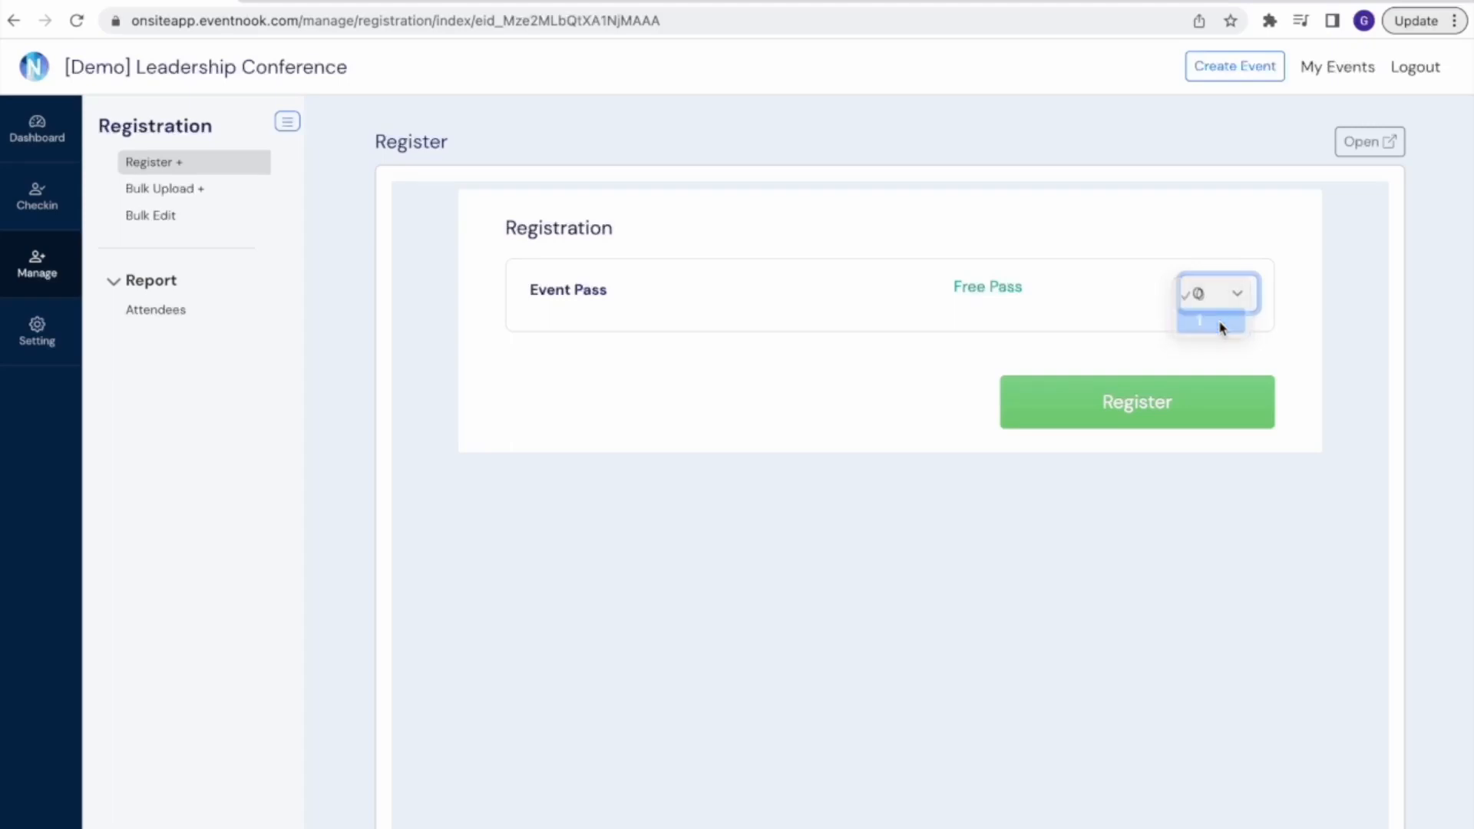
pyautogui.click(1118, 412)
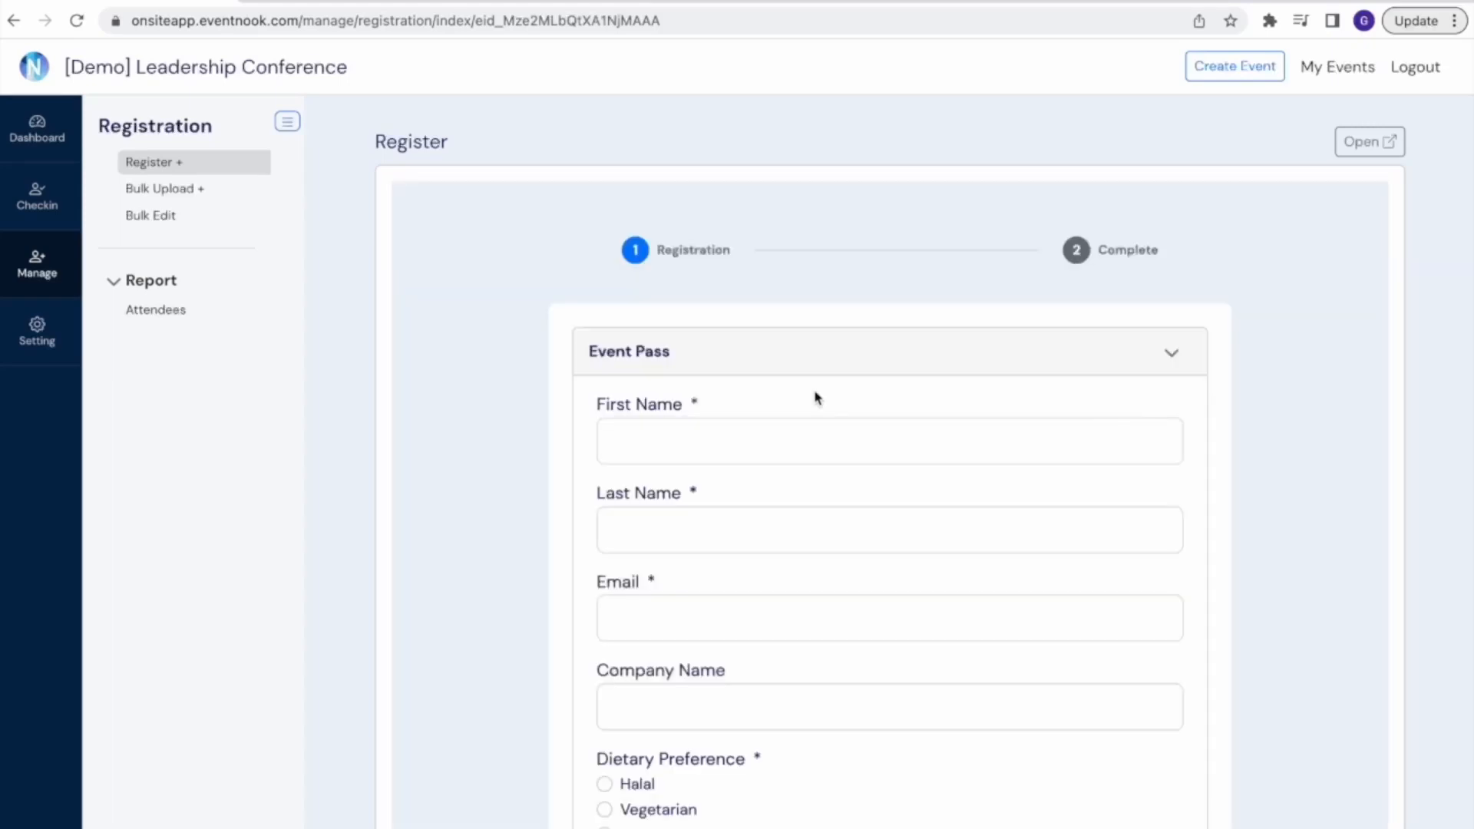
# Fill in the attendee's first name, last name and email, and set the company name to ABC Company
pyautogui.click(783, 453)
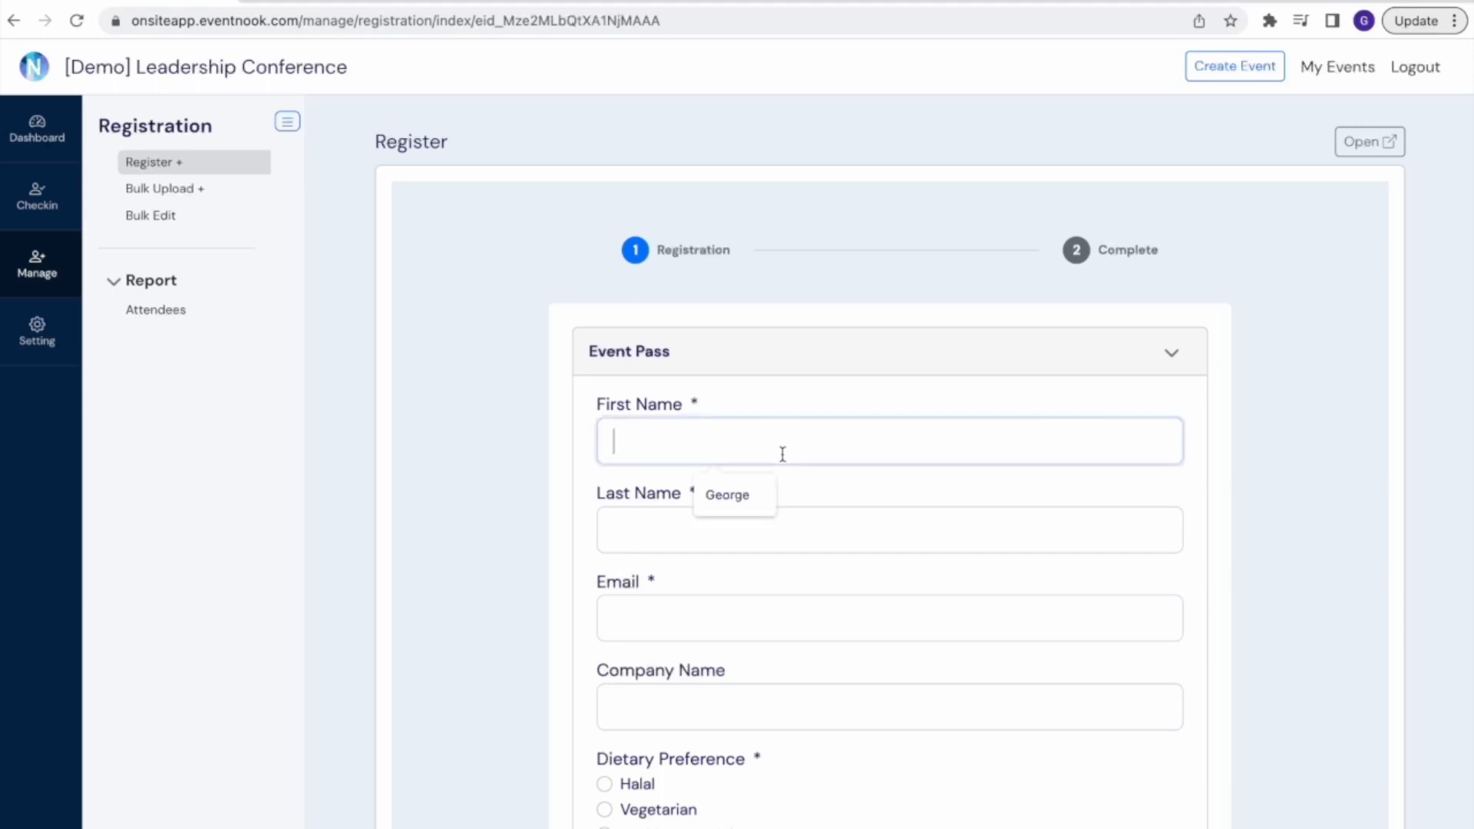
pyautogui.click(722, 513)
pyautogui.click(687, 545)
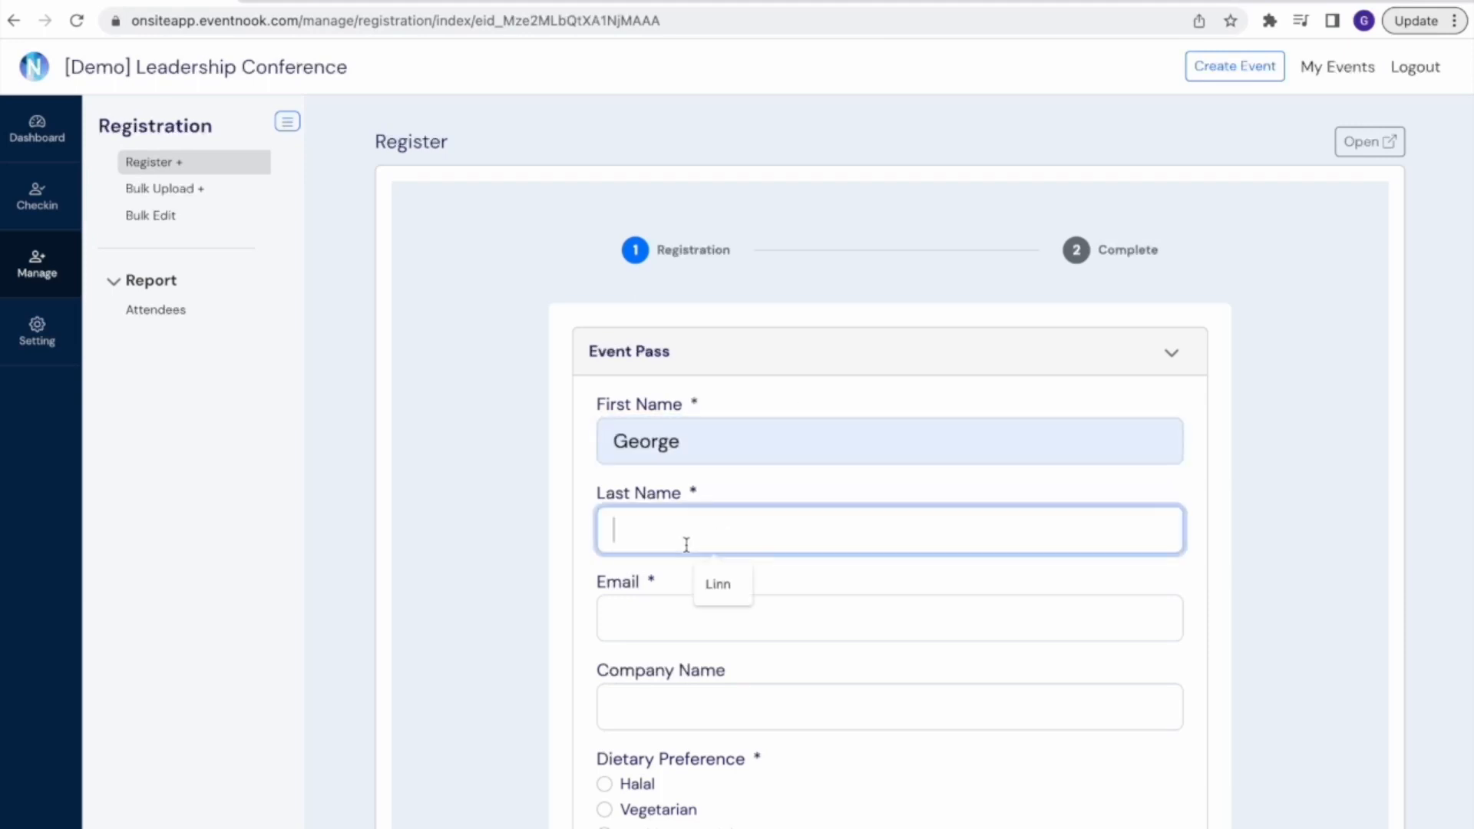
pyautogui.click(718, 585)
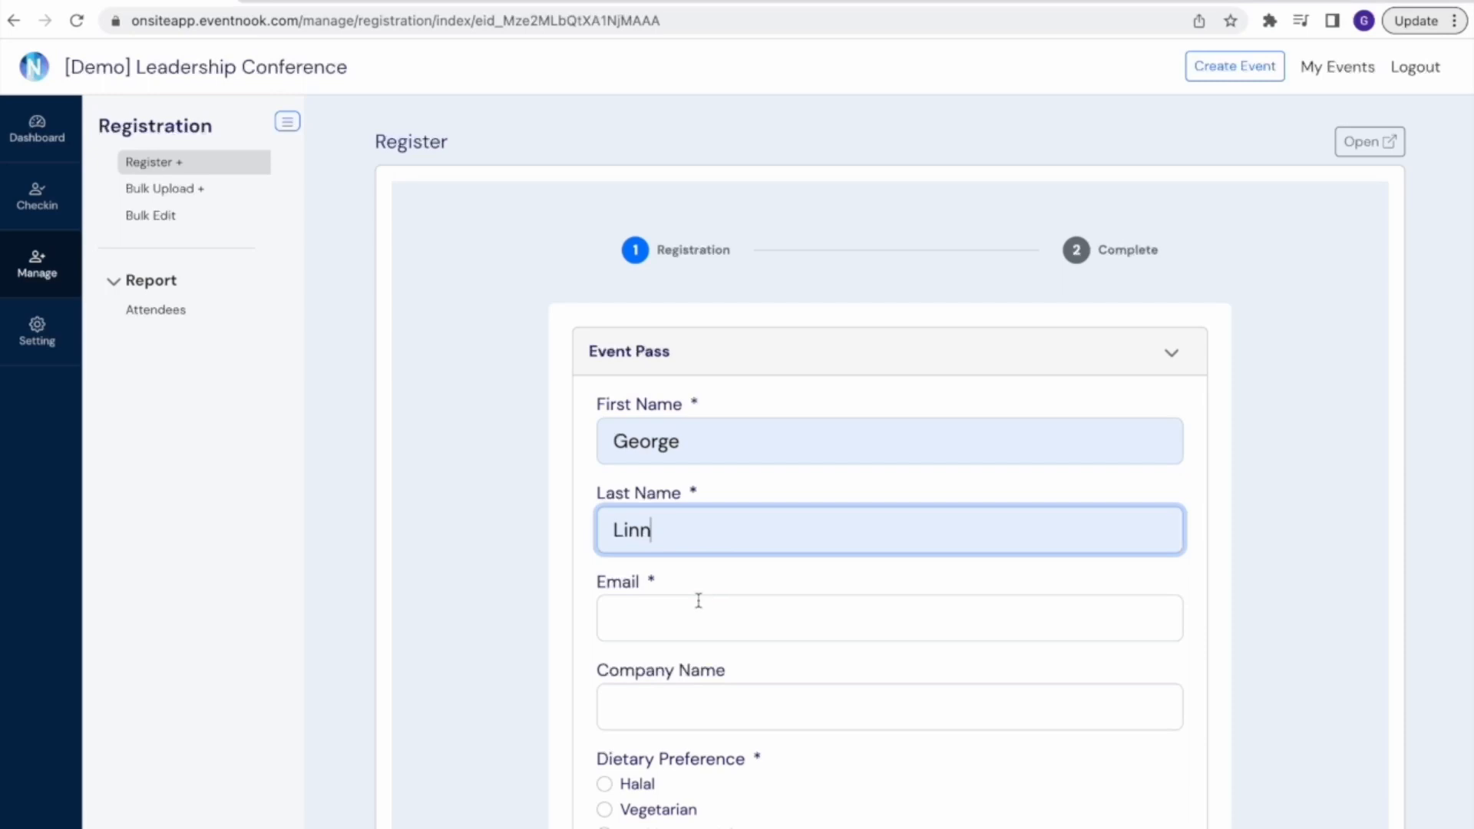
pyautogui.click(699, 601)
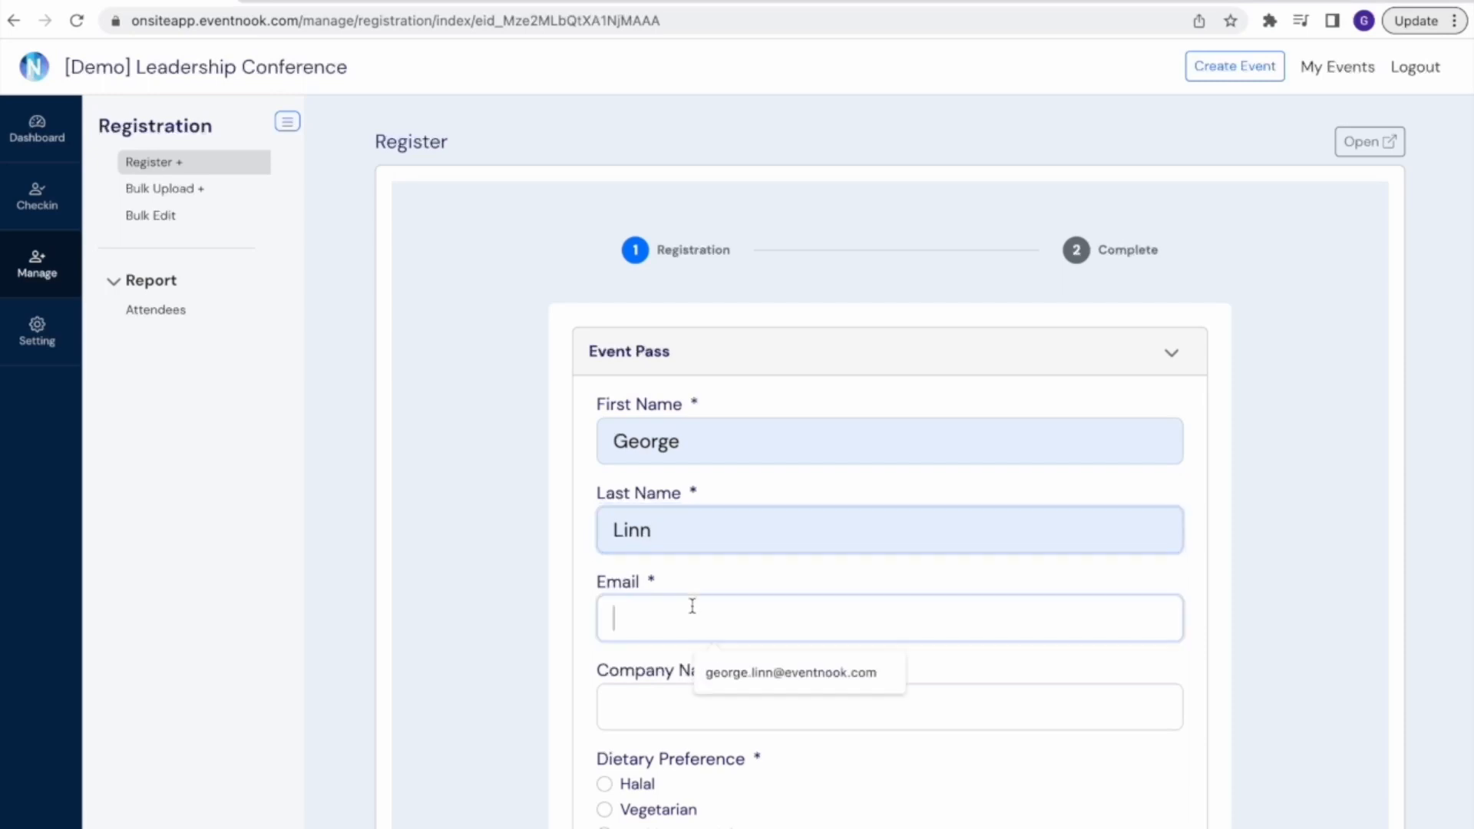
pyautogui.click(757, 676)
pyautogui.click(694, 704)
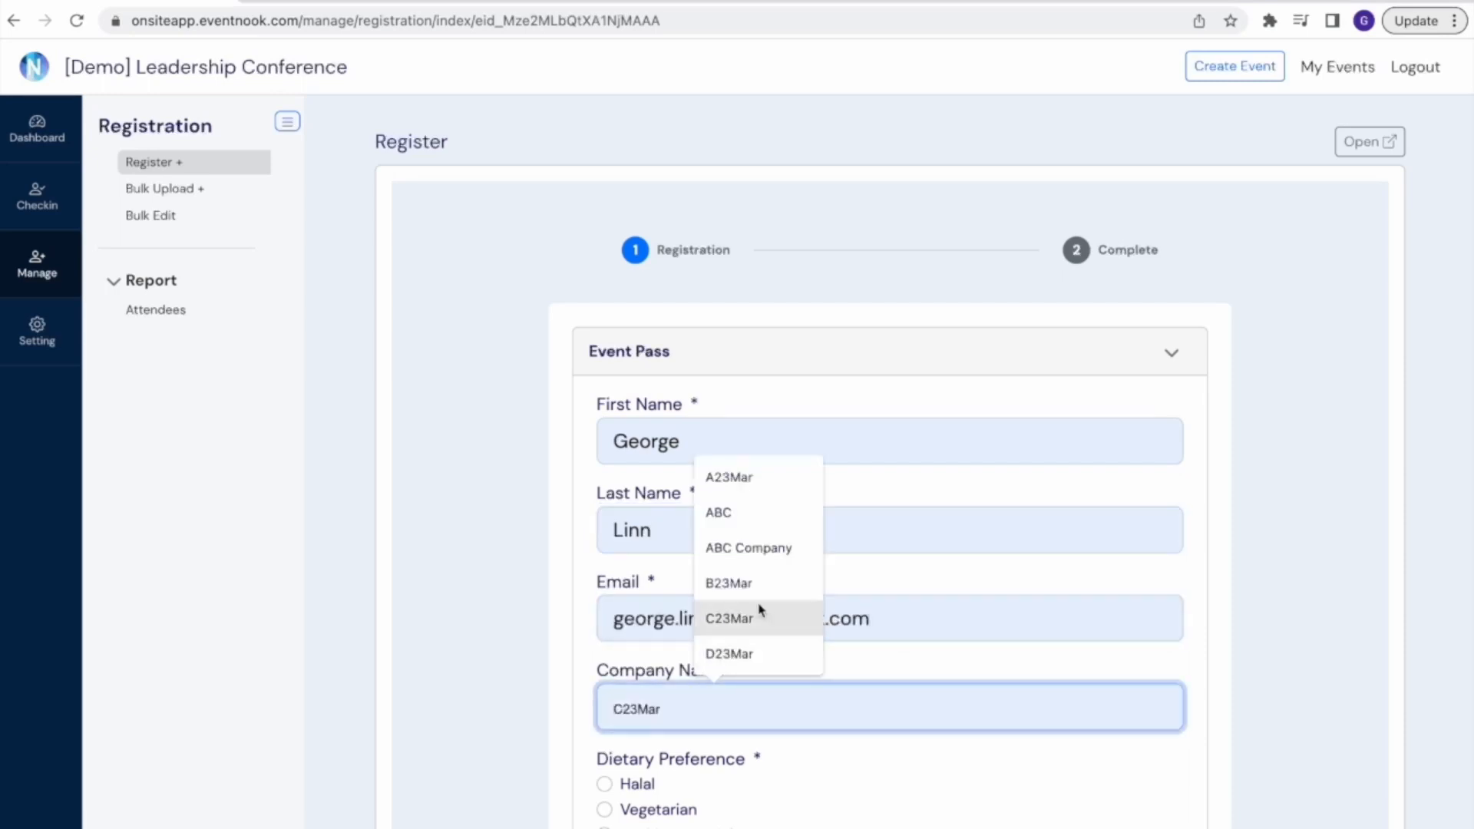
pyautogui.click(785, 550)
# Select Vegetarian as the attendee's dietary preference and submit the registration
pyautogui.scroll(-1, 787, 559)
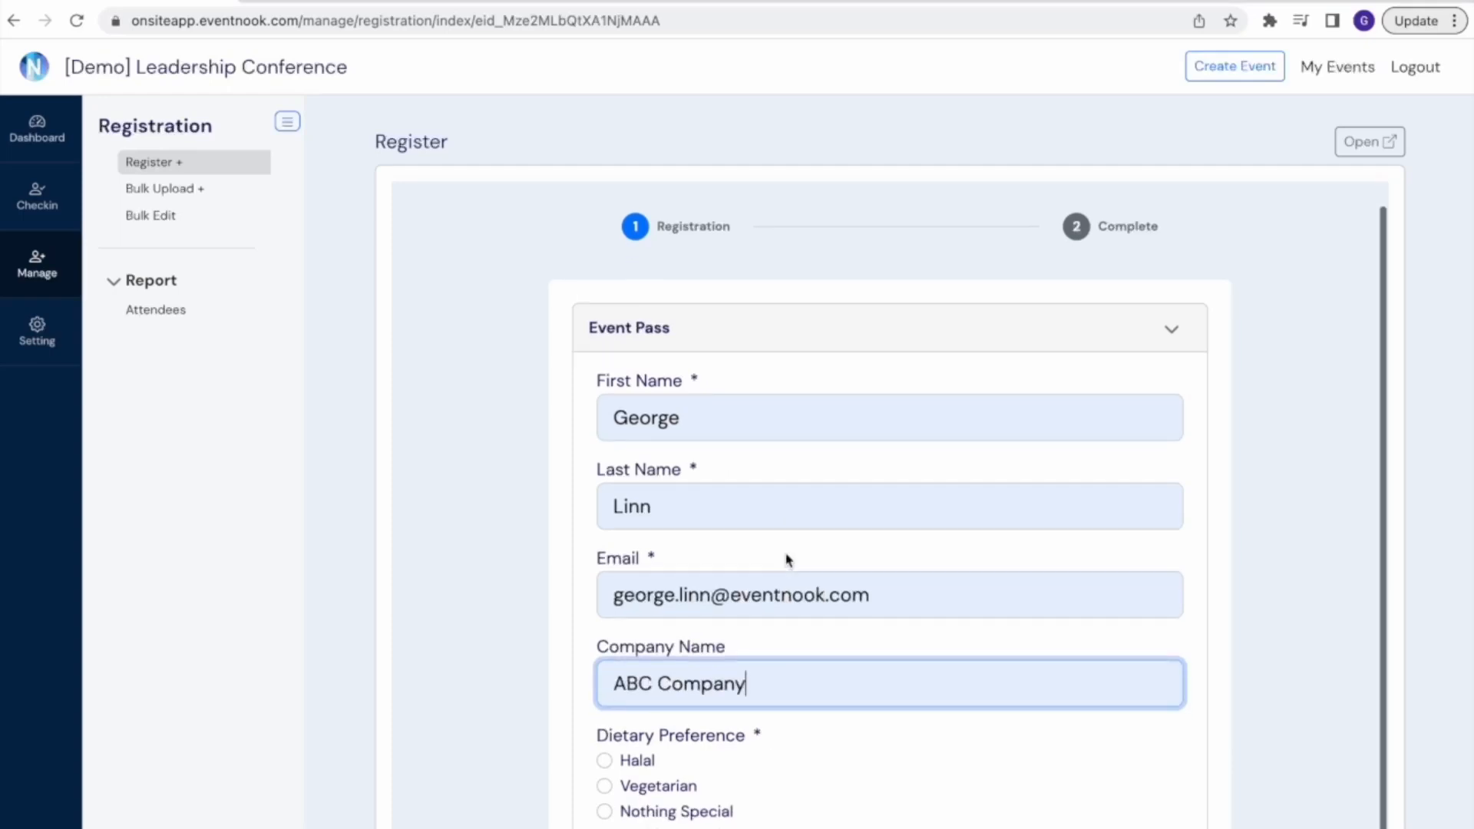
pyautogui.scroll(-3, 787, 559)
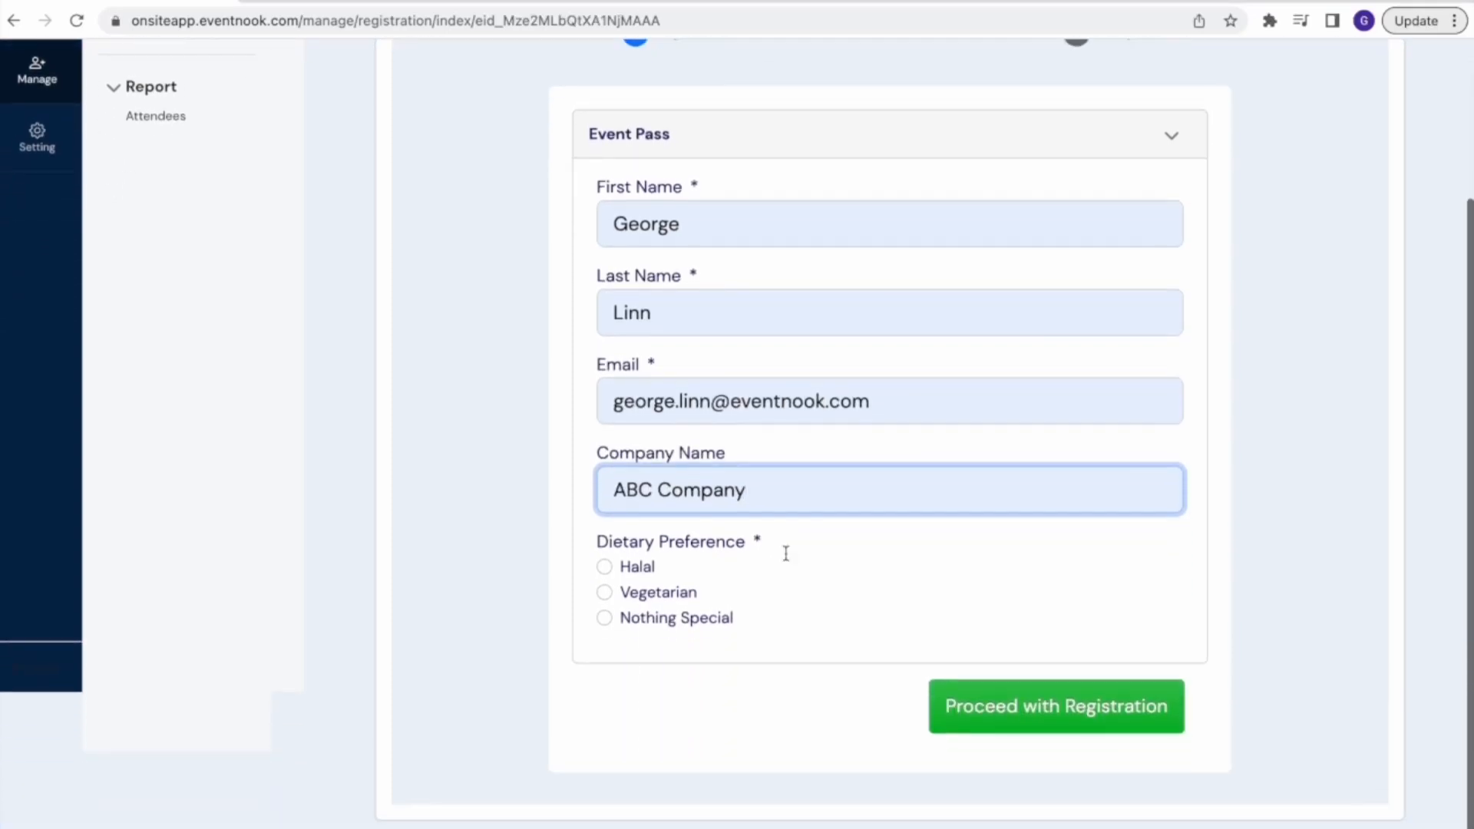
pyautogui.click(647, 601)
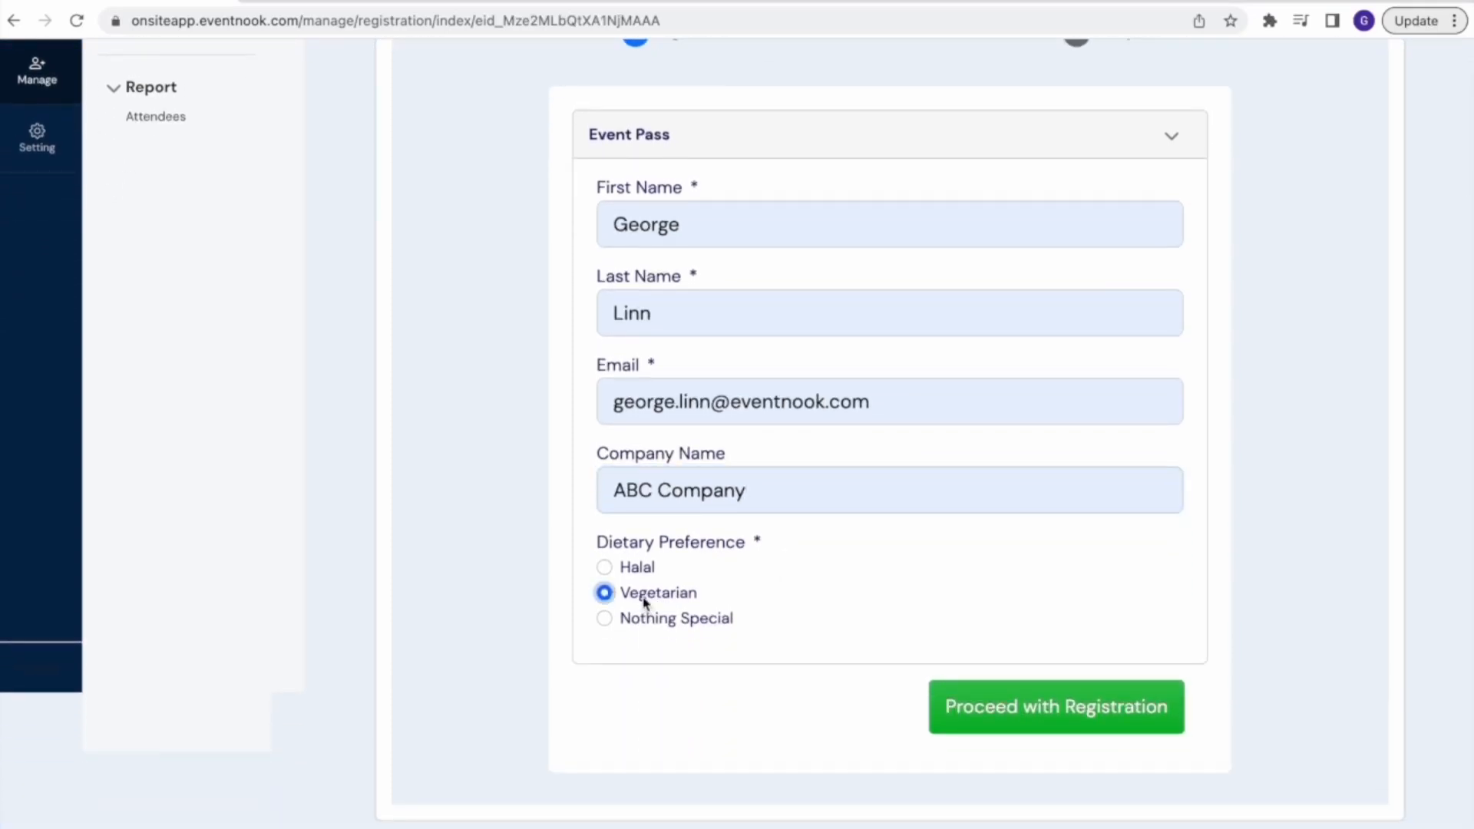
pyautogui.click(1026, 715)
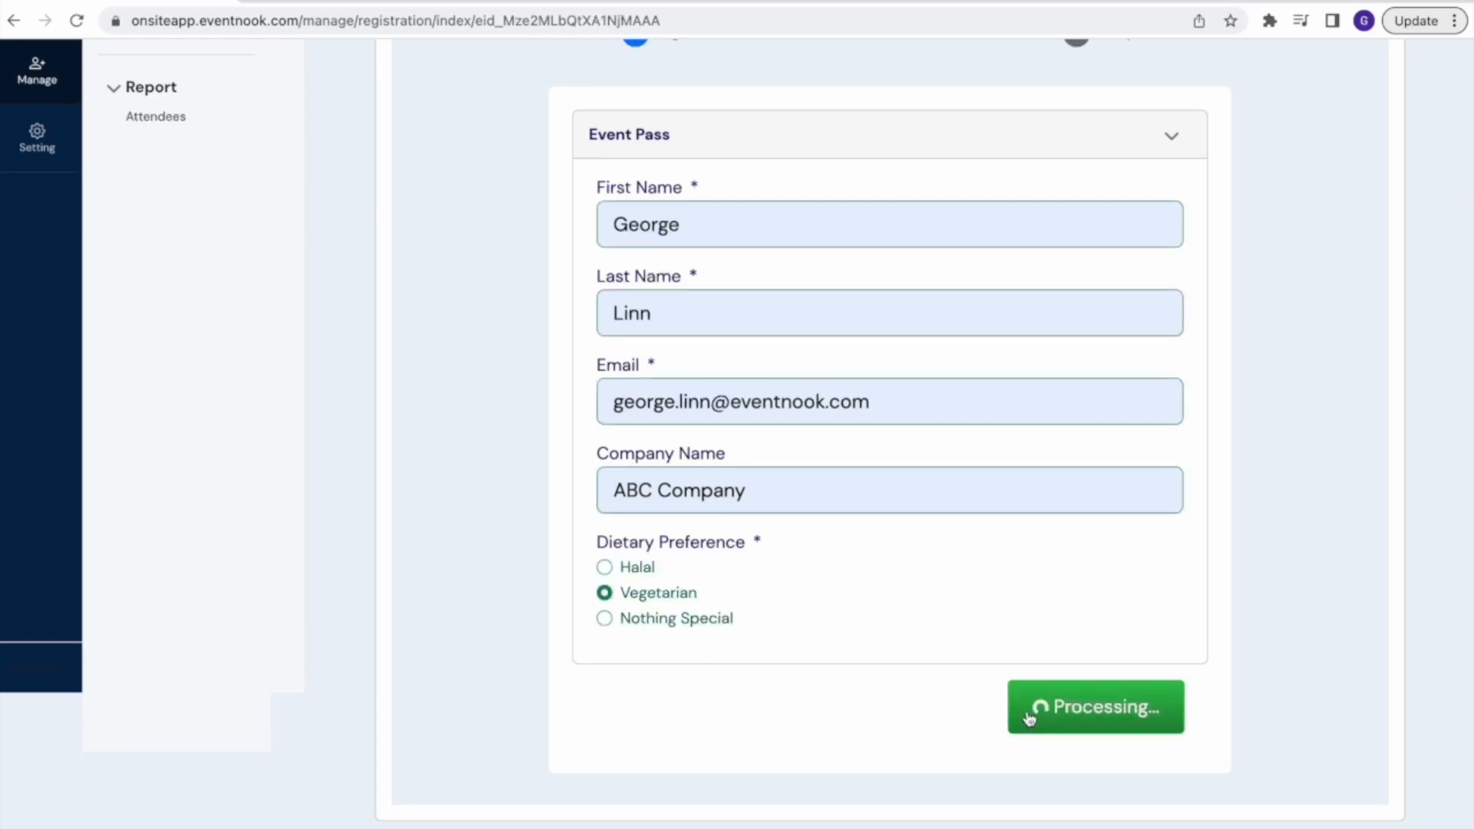